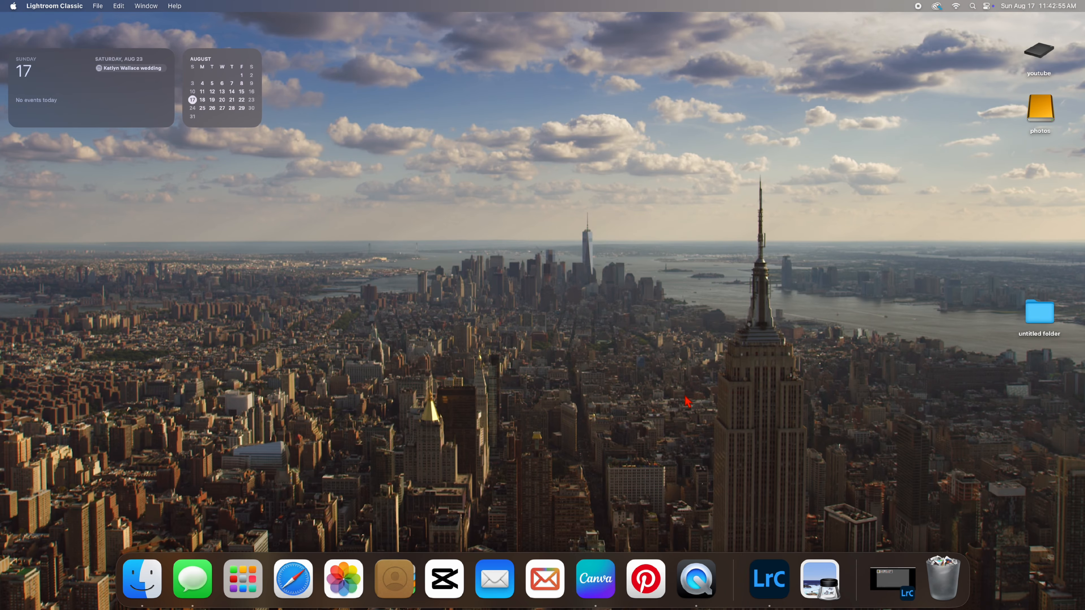
Step: Switch to Lightroom Classic and open the photo of the woman holding flowers in the Develop module
left_click(769, 579)
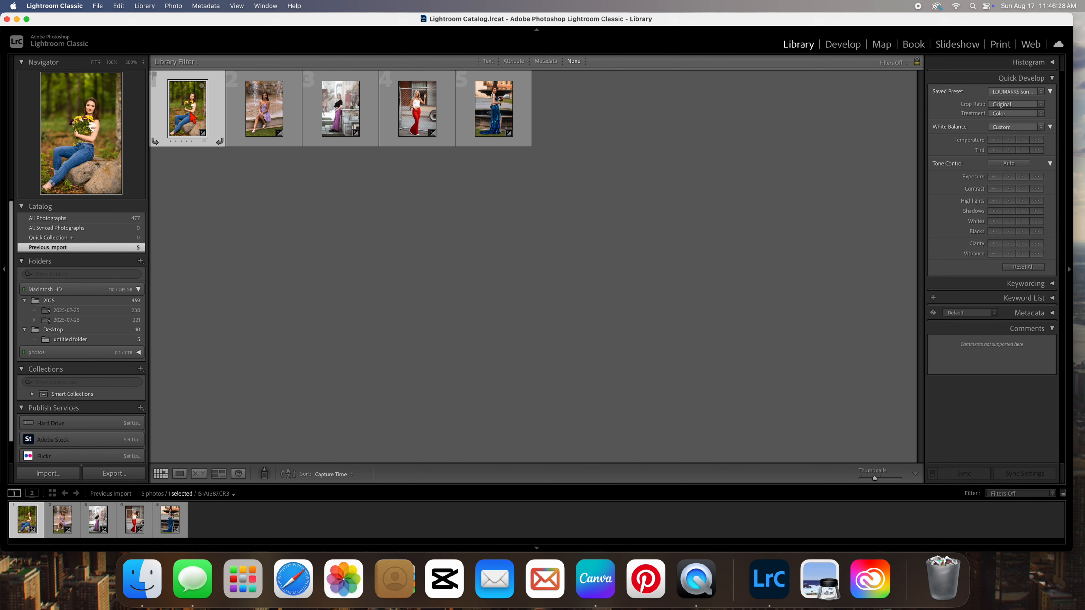
double_click(191, 117)
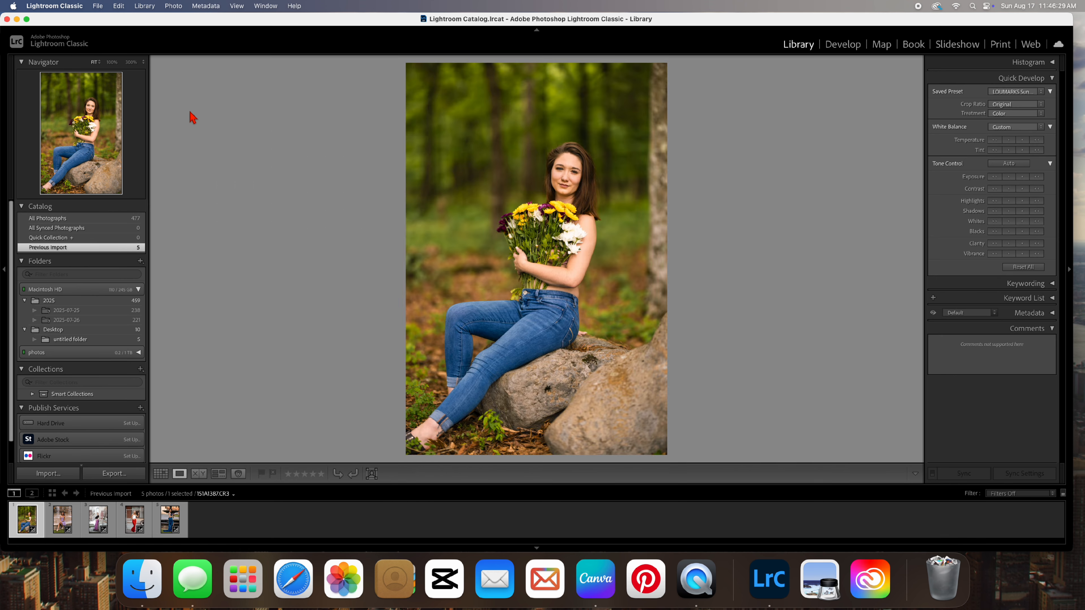
left_click(842, 45)
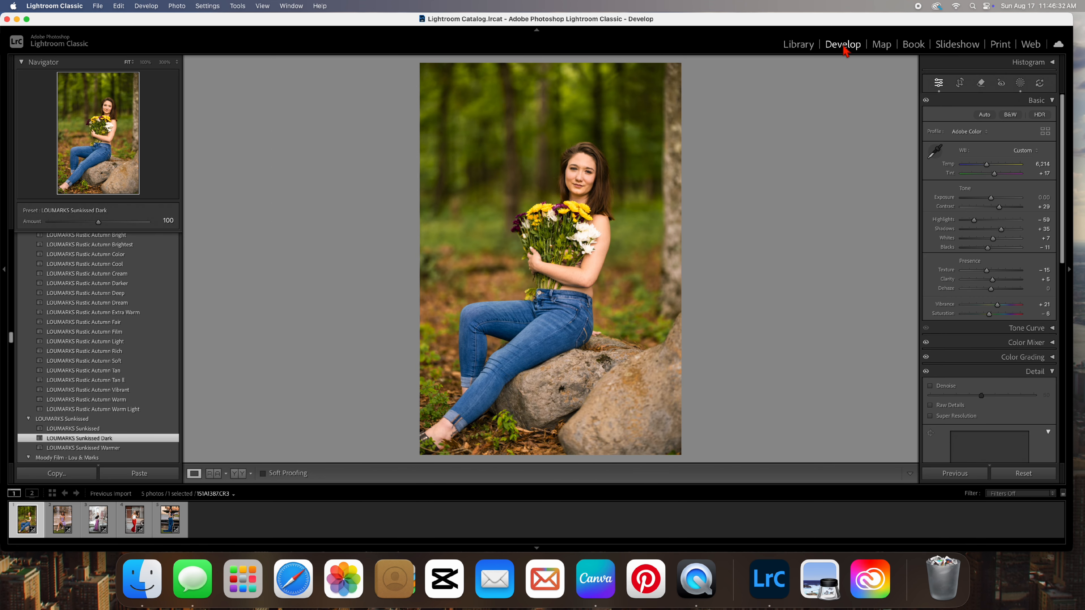
Step: Delete all four existing masks, Mask 4 through Mask 1, from the portrait
left_click(1021, 84)
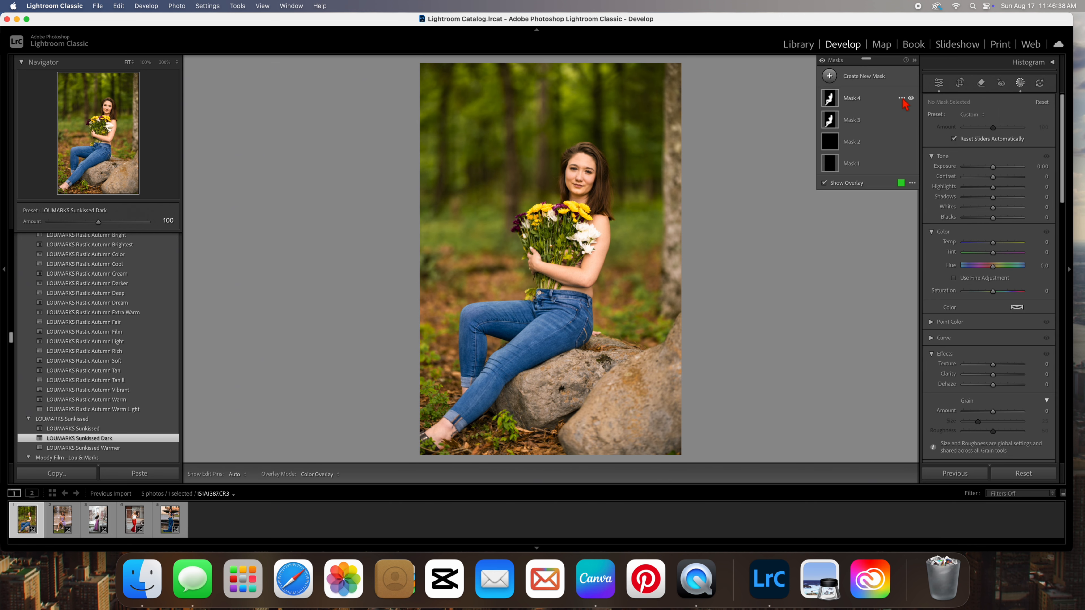
left_click(901, 98)
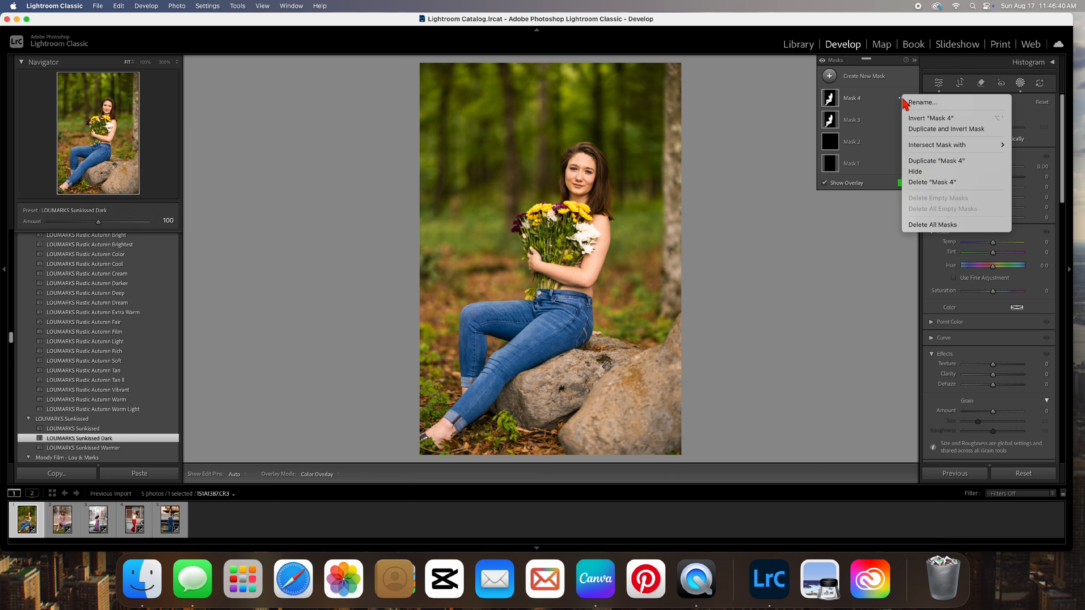
left_click(932, 184)
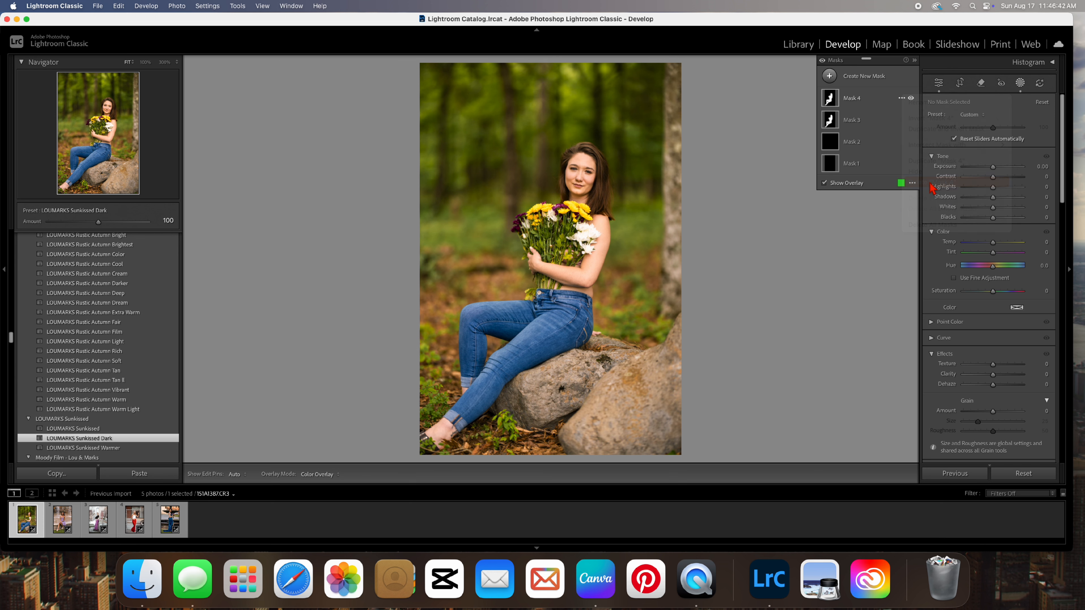
left_click(902, 98)
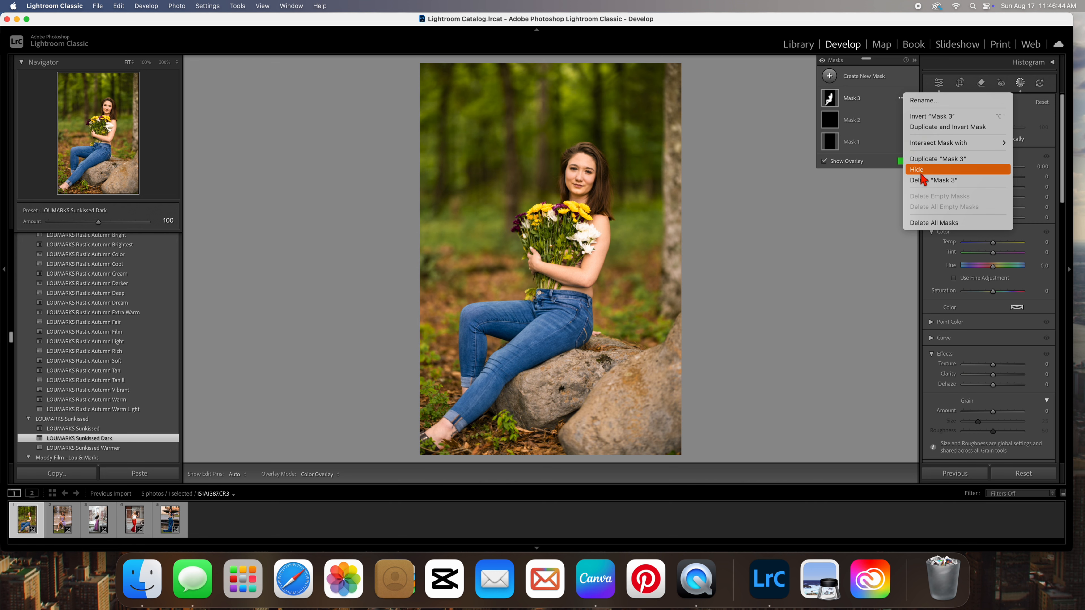
left_click(931, 180)
left_click(900, 98)
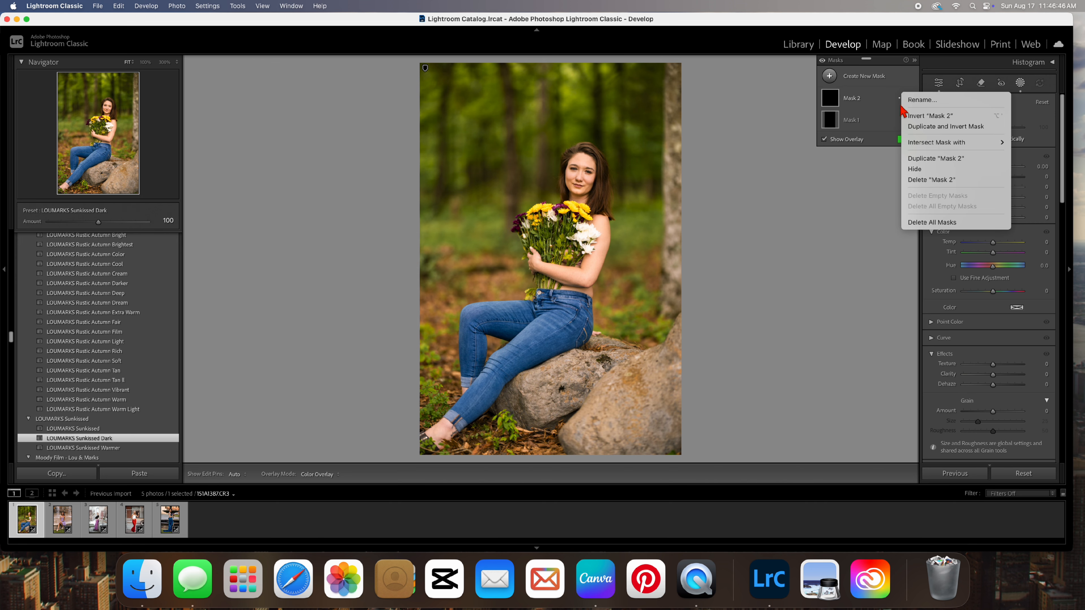
left_click(932, 180)
left_click(902, 99)
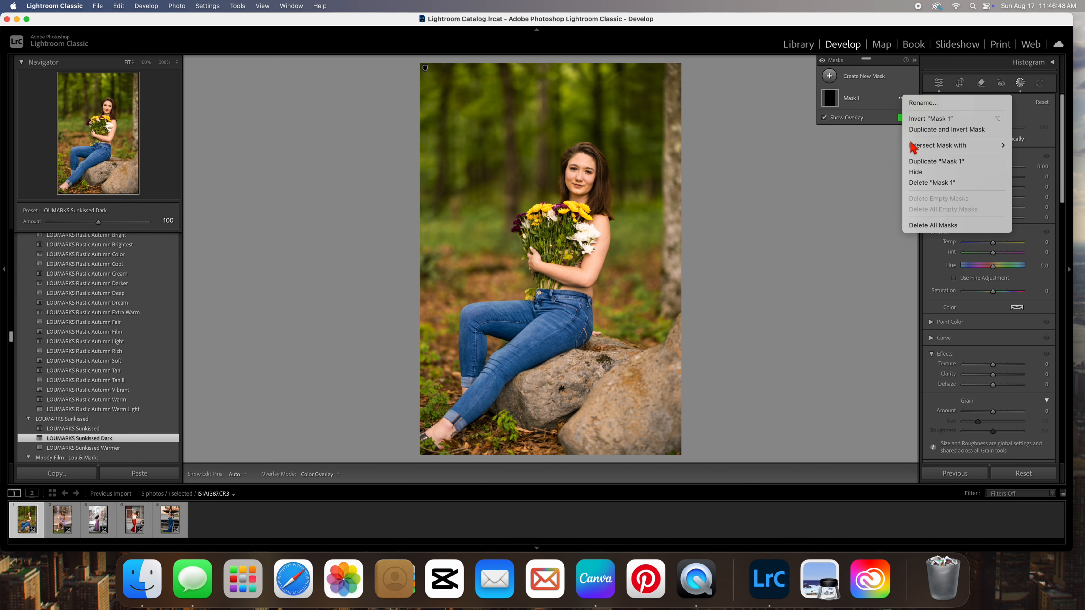
left_click(908, 183)
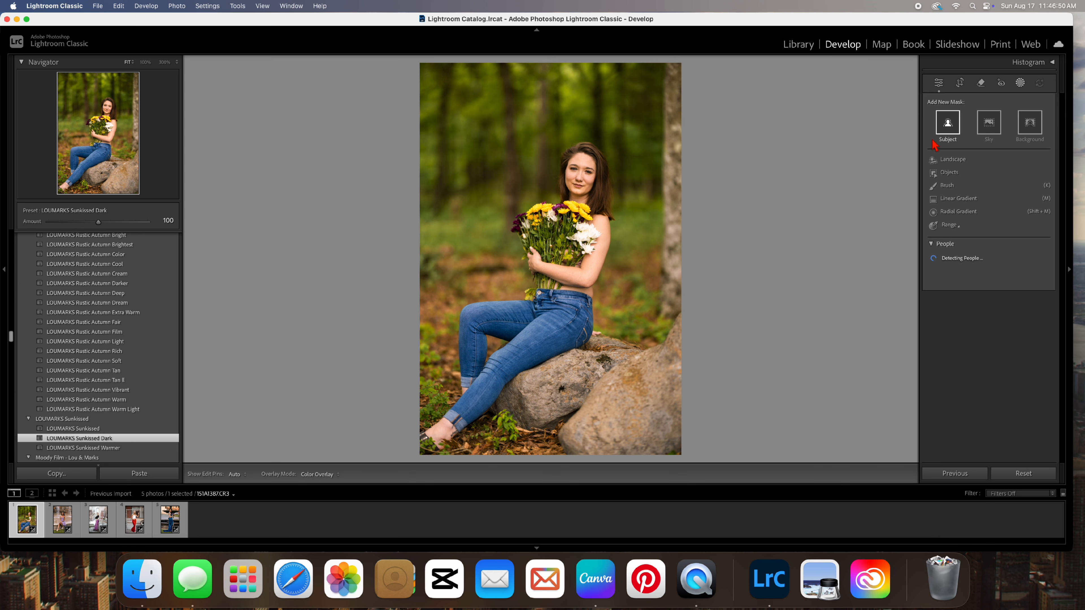
Step: Create a Select Subject mask on the woman and raise its Exposure to about 0.28
left_click(952, 130)
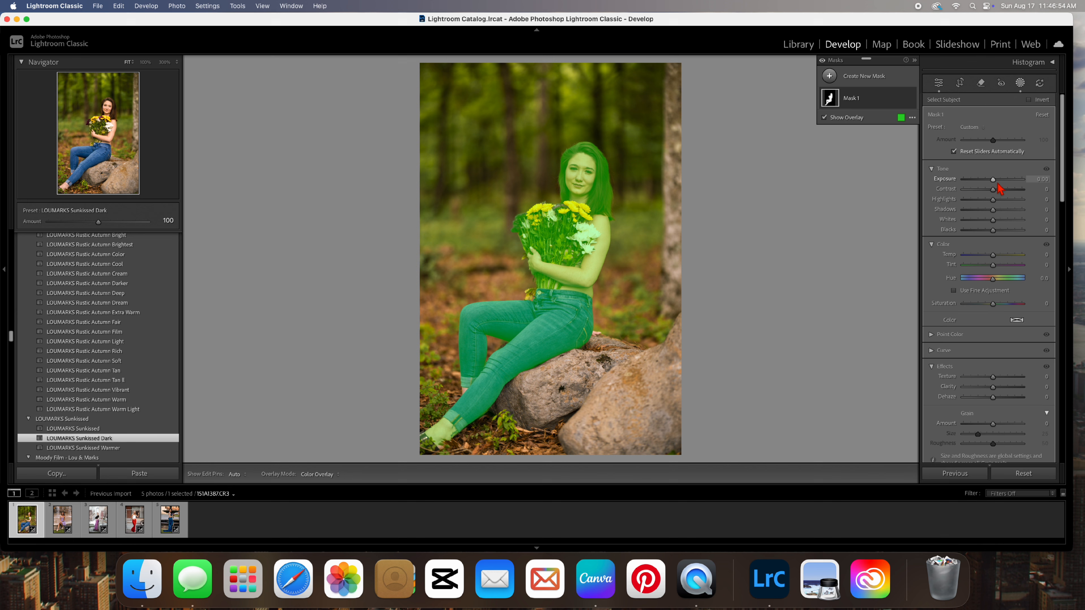
left_click_drag(994, 182, 994, 181)
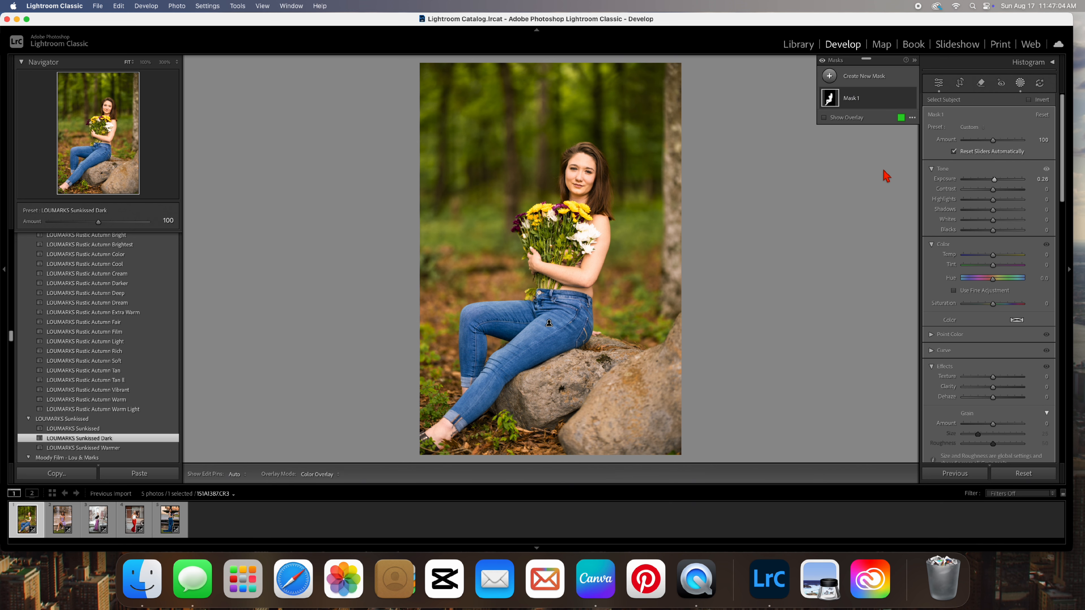
left_click(1020, 83)
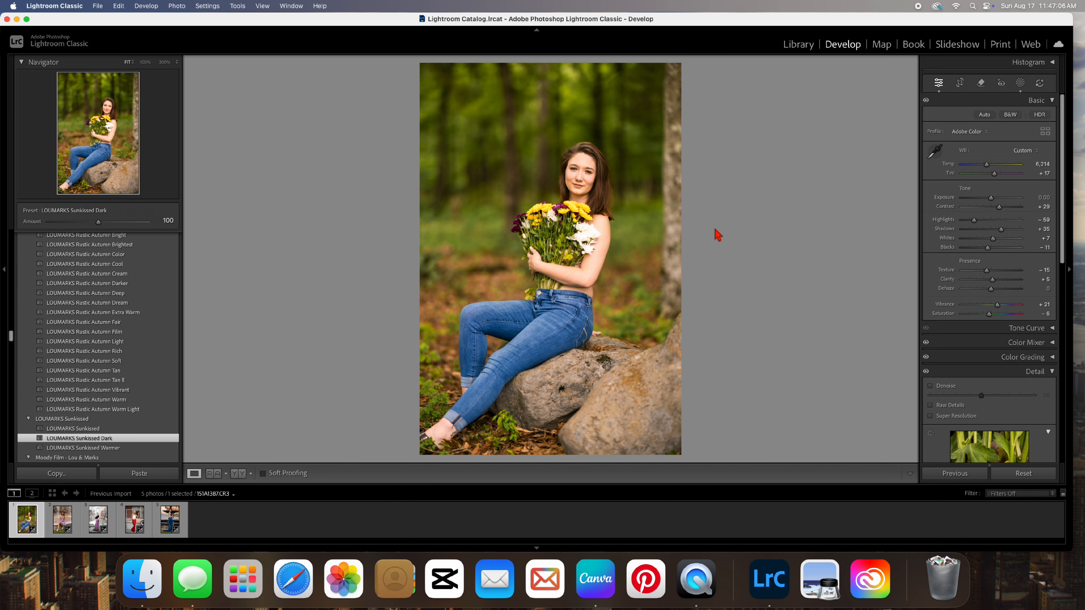
Step: Remove the small blemishes on the woman's forehead, nose area and cheeks with the Remove tool using generative AI
left_click(563, 241)
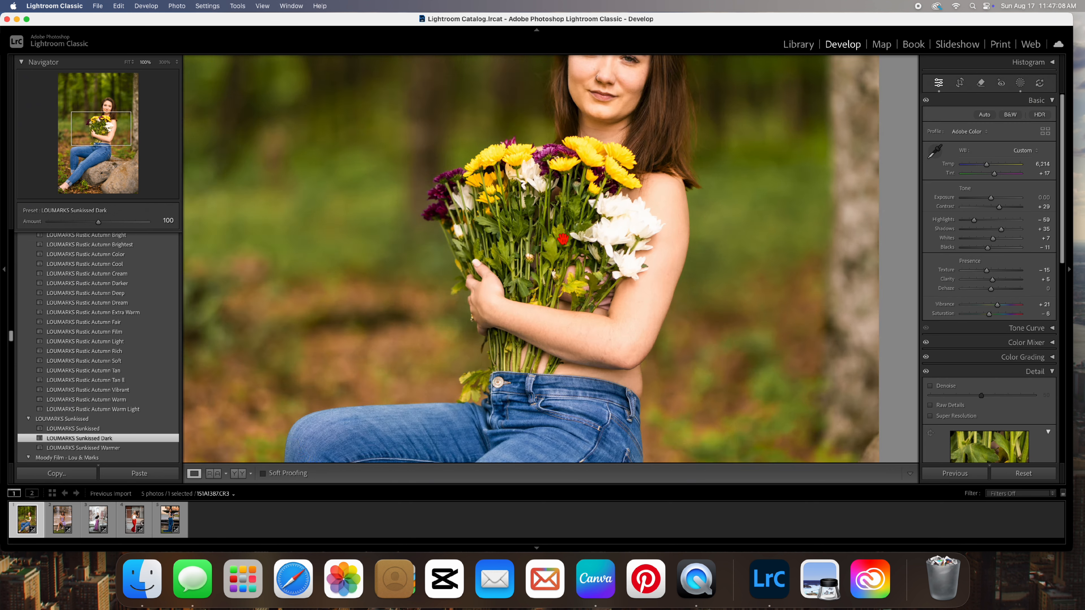
scroll(563, 239, "up", 5)
scroll(563, 240, "up", 5)
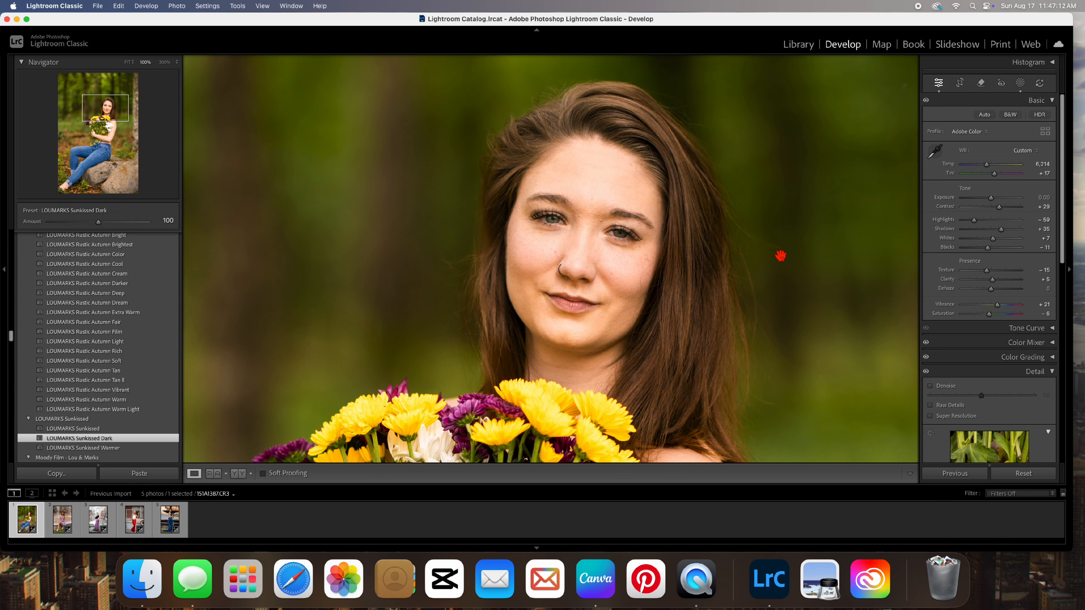
left_click(1023, 88)
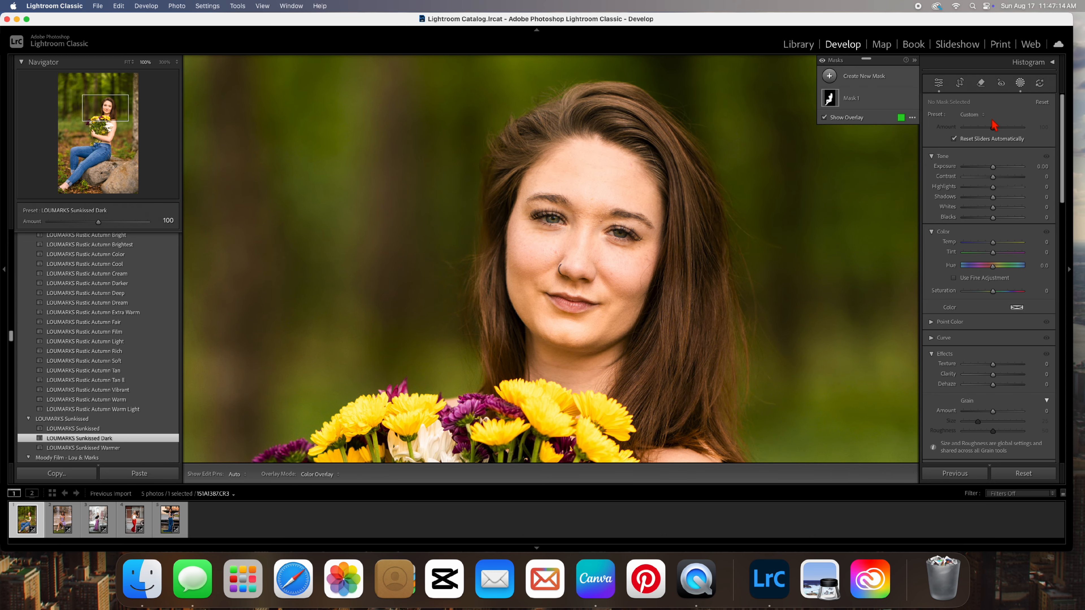
left_click(1021, 85)
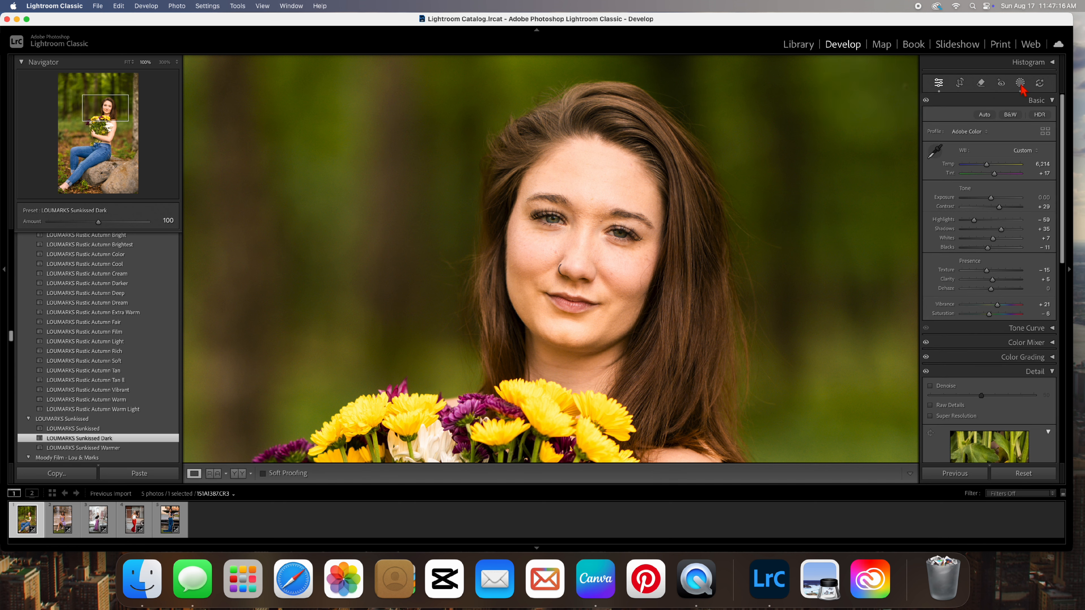
left_click(982, 85)
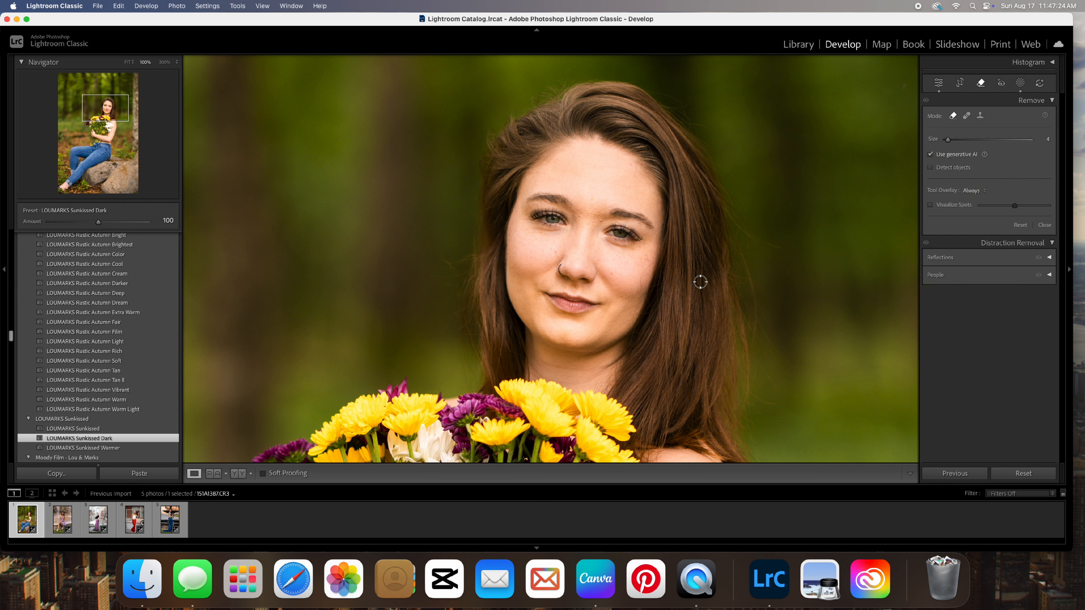
left_click(558, 255)
left_click(622, 297)
left_click(595, 201)
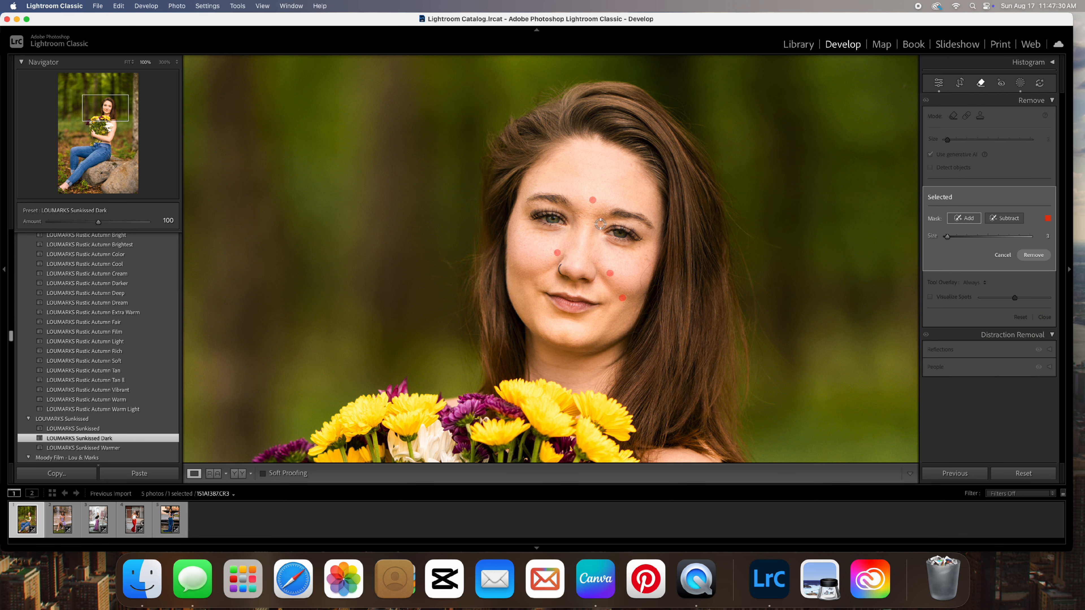
left_click(601, 222)
left_click(582, 218)
left_click(631, 165)
left_click(1032, 255)
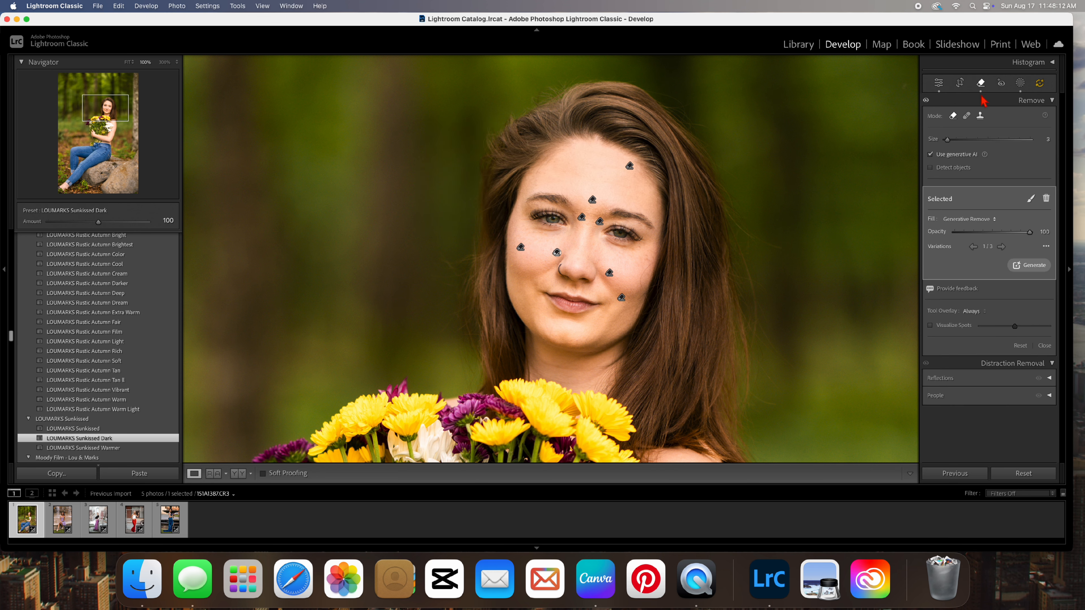
left_click(981, 82)
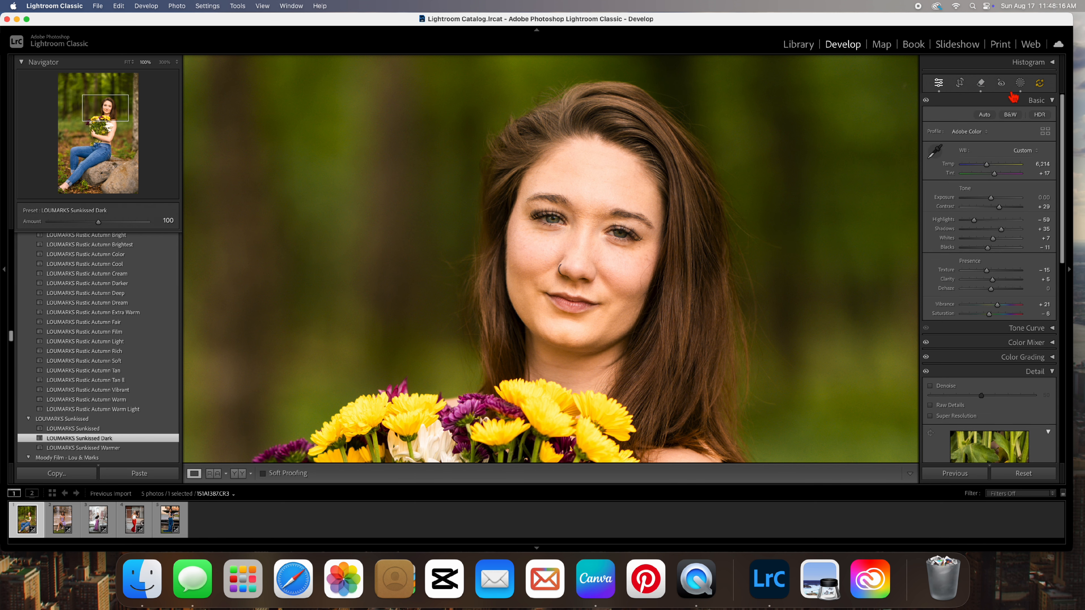
Step: Create four separate Select People masks for the woman's Facial Skin, Body Skin, Iris and Pupil, and Lips
left_click(1020, 83)
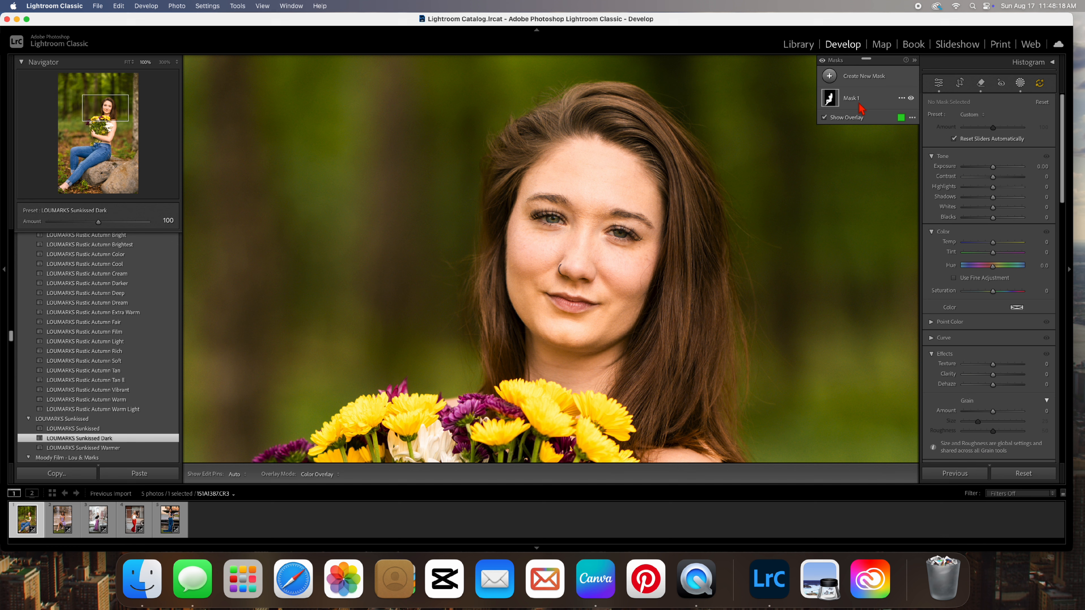
left_click(830, 77)
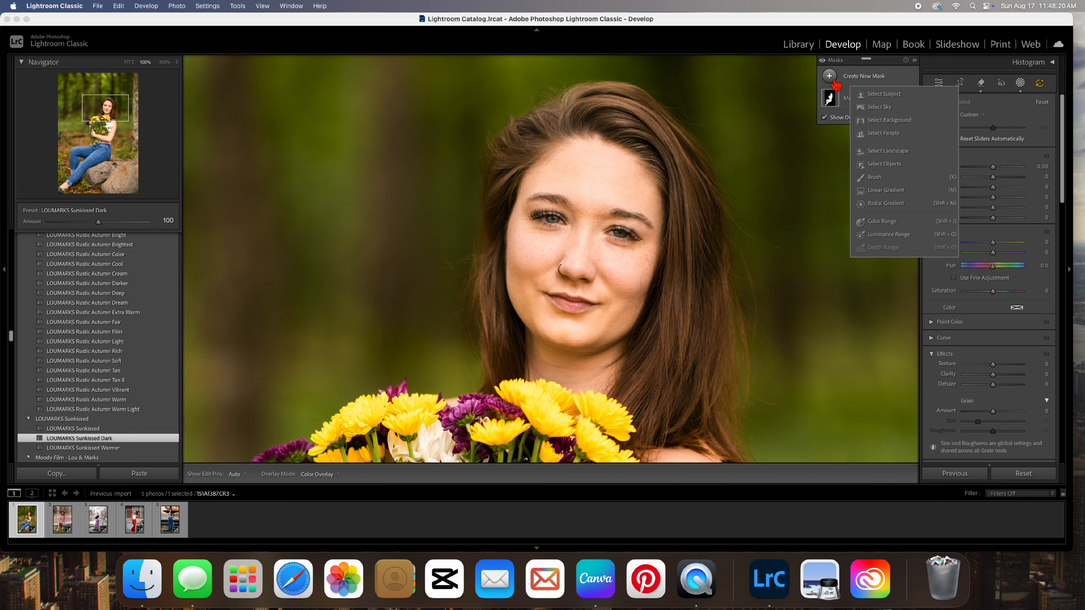
left_click(882, 134)
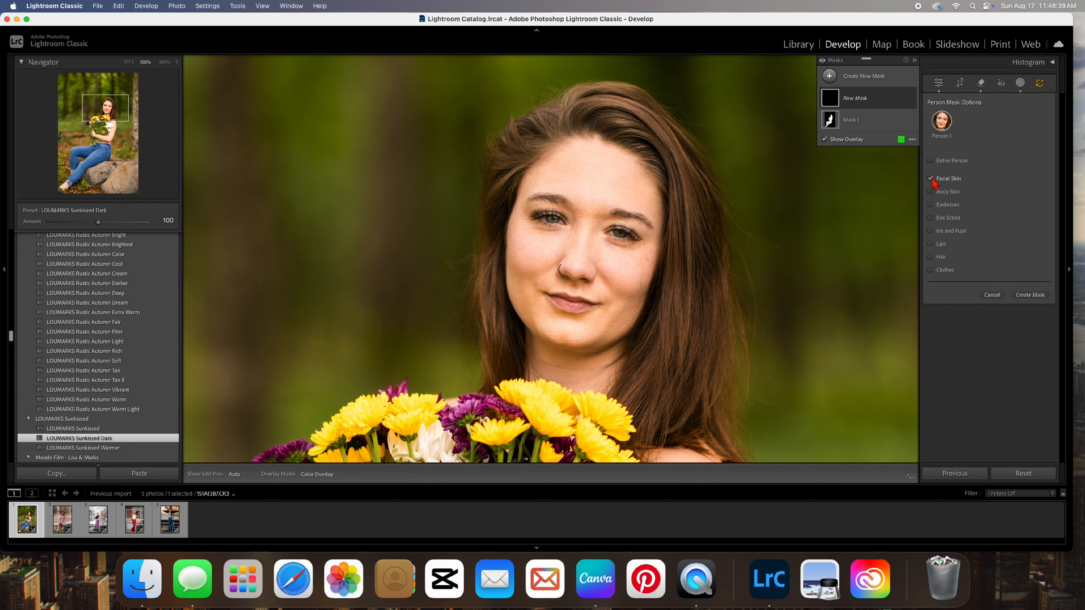
left_click(931, 192)
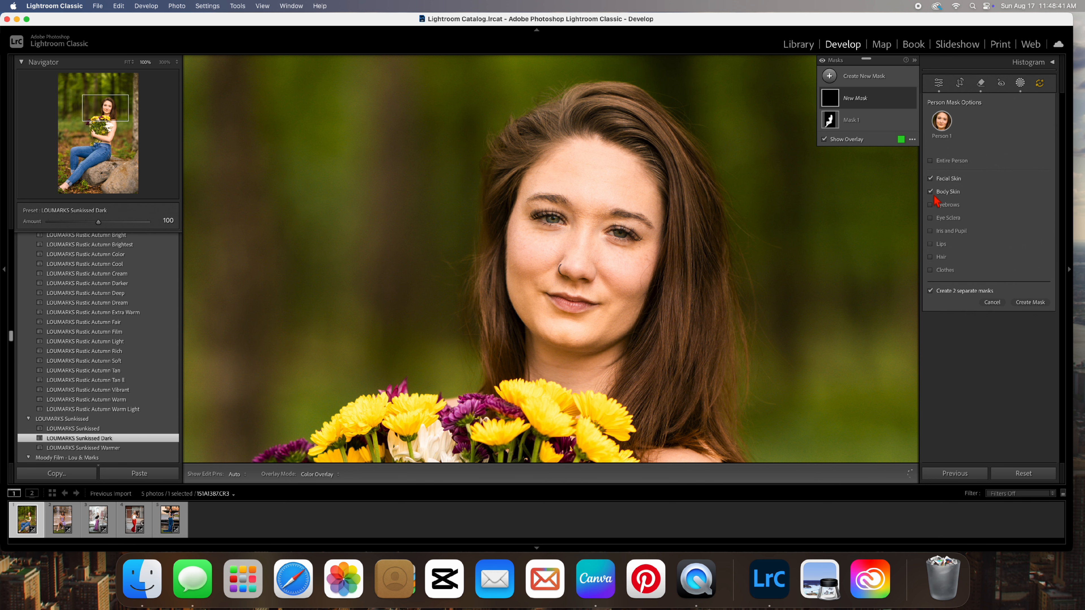
left_click(930, 231)
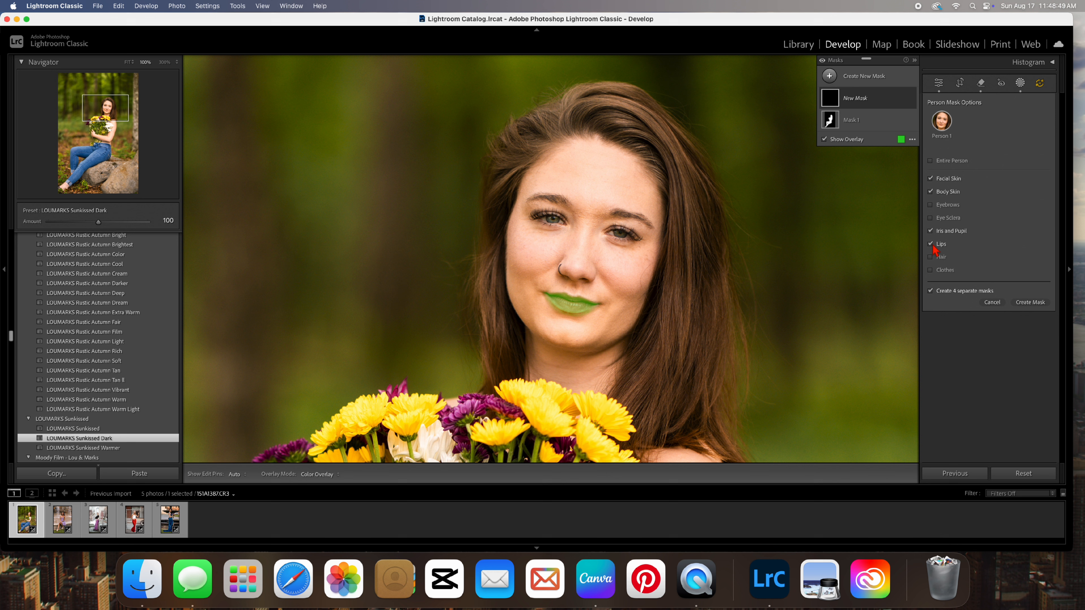
left_click(1030, 302)
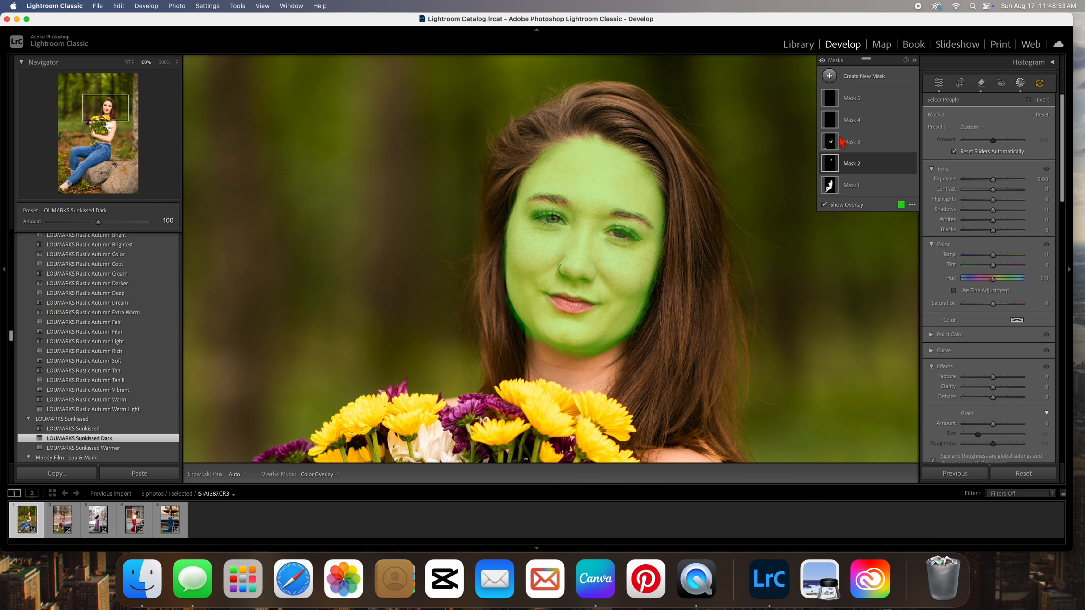
Step: Set the Tint of the lips mask to 72
left_click(835, 103)
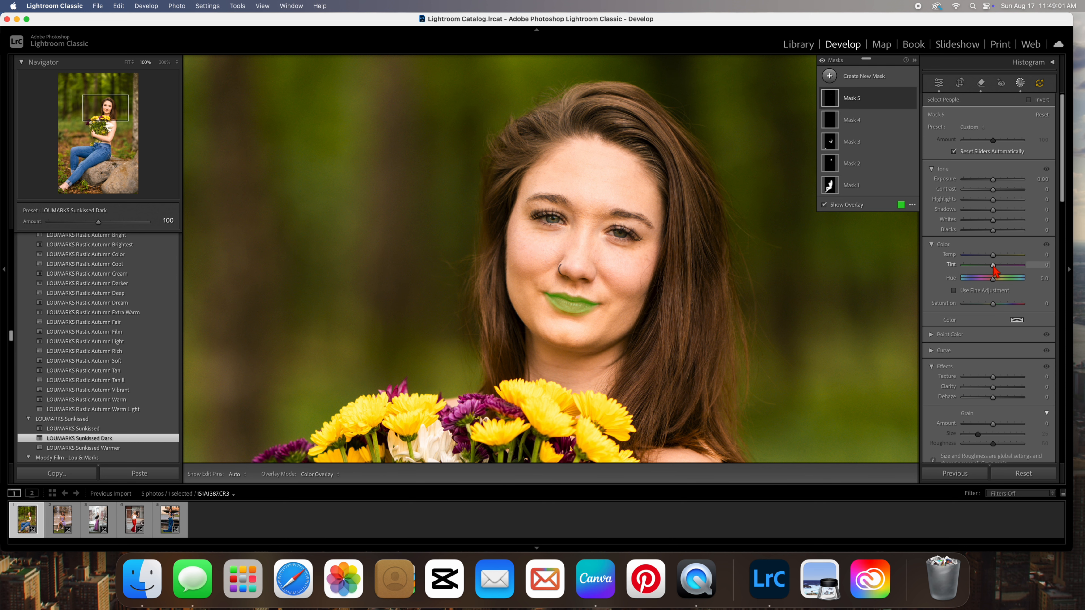
left_click_drag(994, 266, 1018, 274)
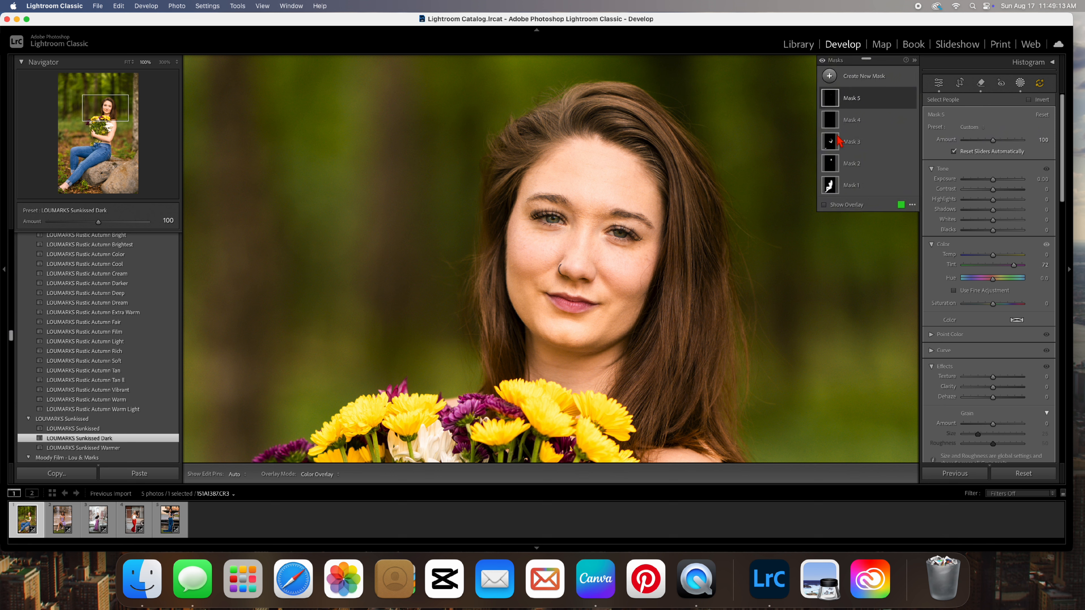
Step: Set the iris and pupil mask's Exposure to 0.11 and its Temp to -24
left_click(831, 122)
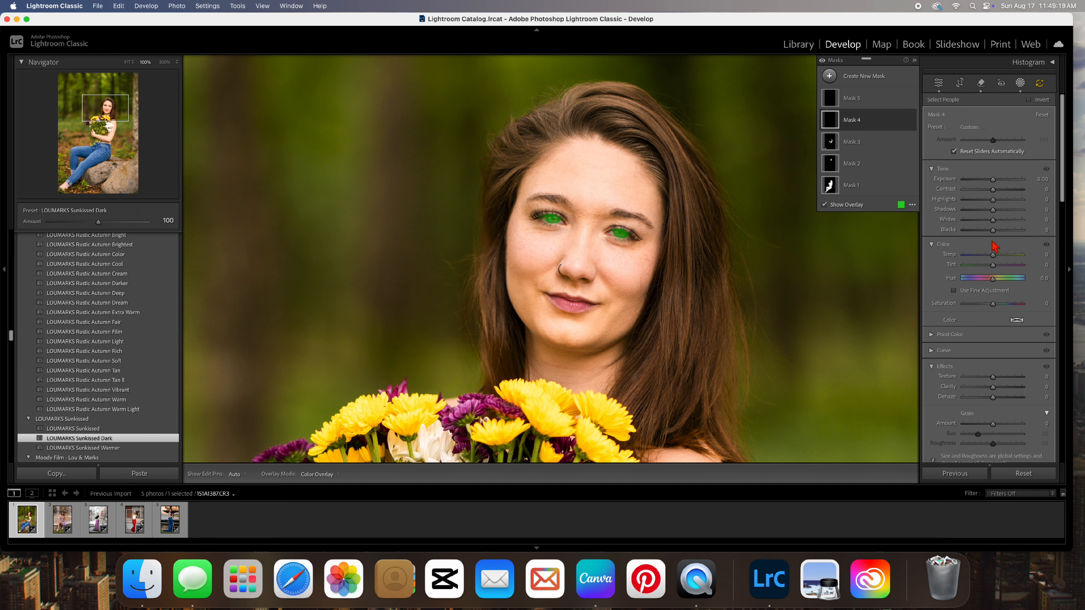
left_click(993, 180)
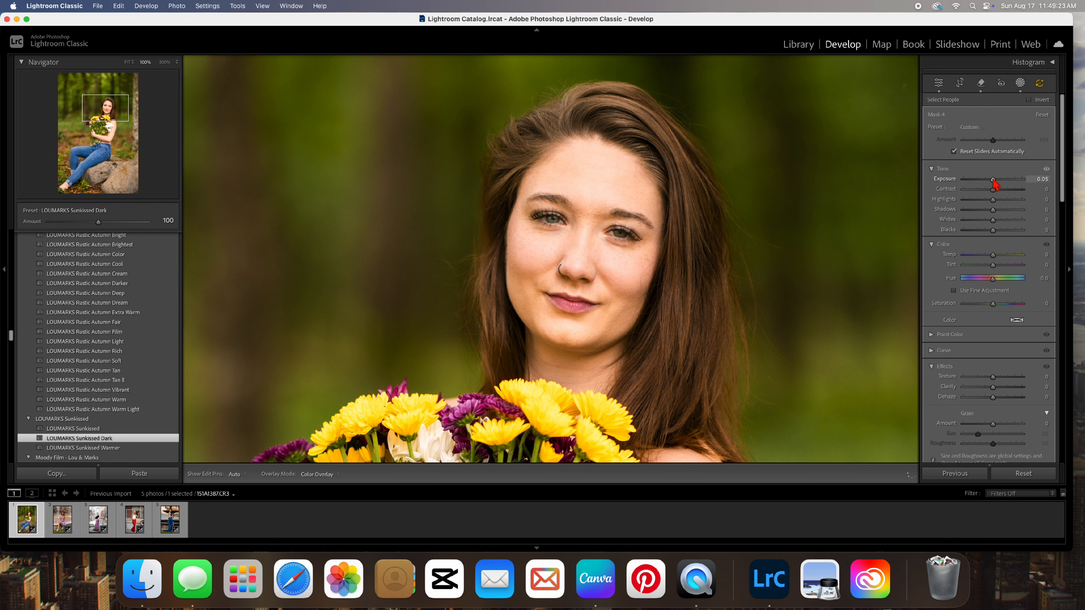
left_click_drag(995, 182, 997, 185)
left_click_drag(995, 185, 995, 185)
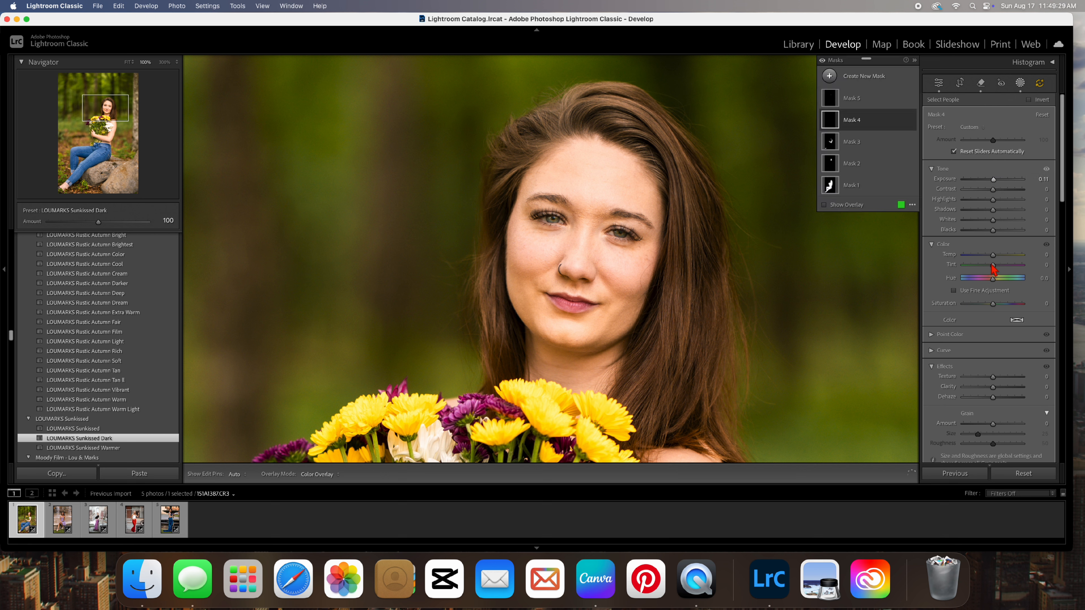
left_click(994, 256)
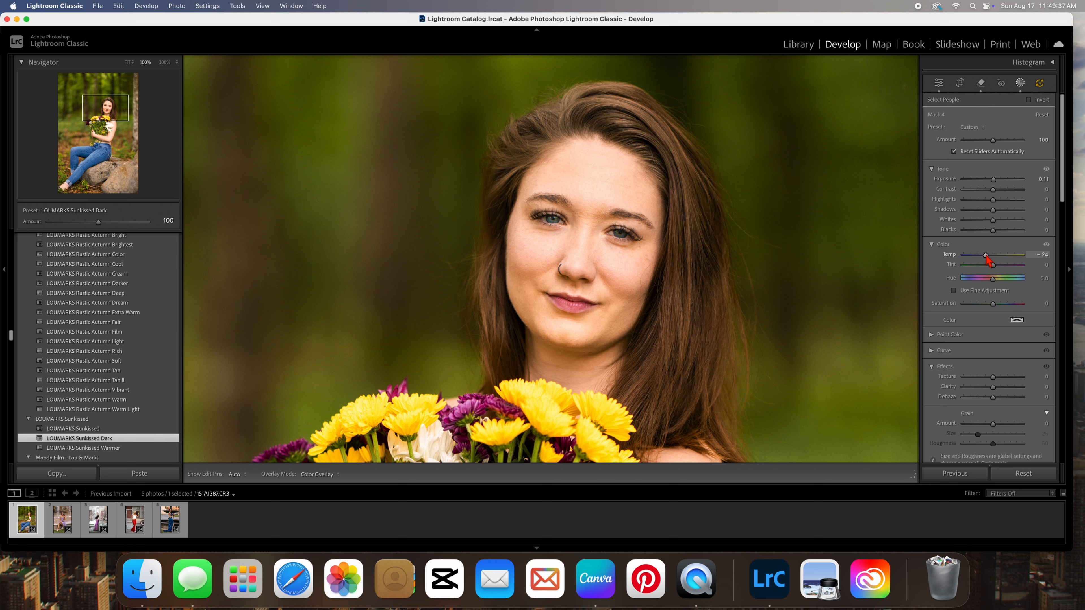
Step: Soften the woman's body skin by setting the body skin mask's Texture to -18
left_click(831, 143)
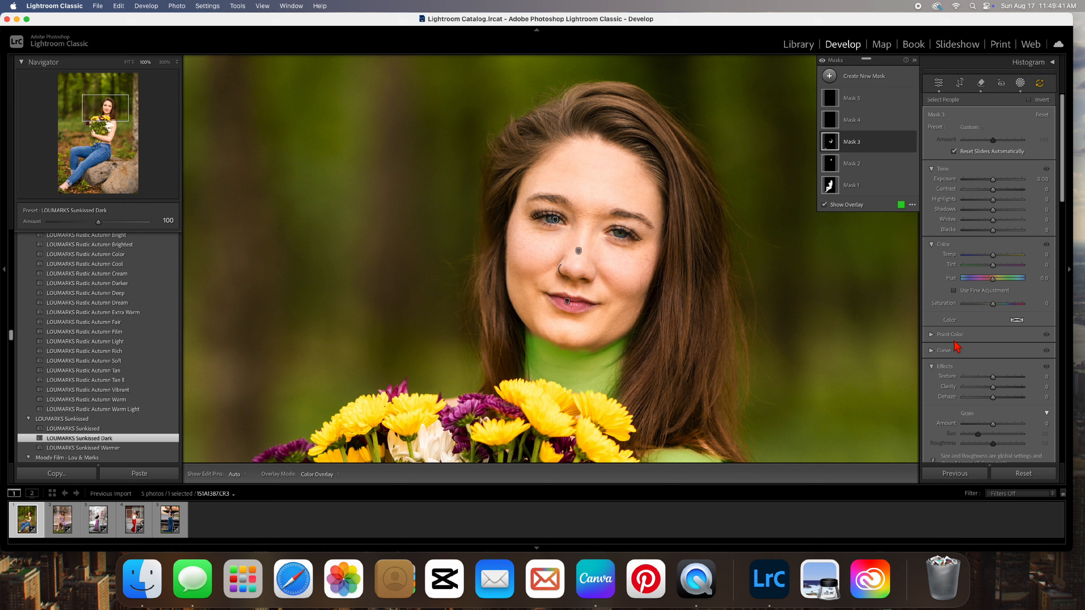
scroll(977, 363, "down", 2)
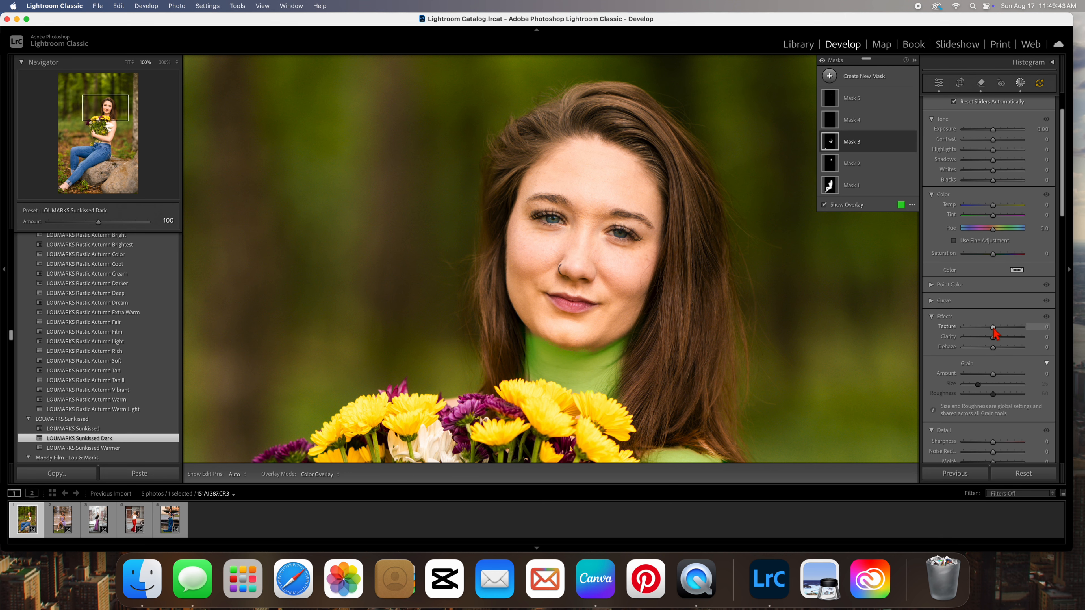
left_click_drag(994, 330, 990, 333)
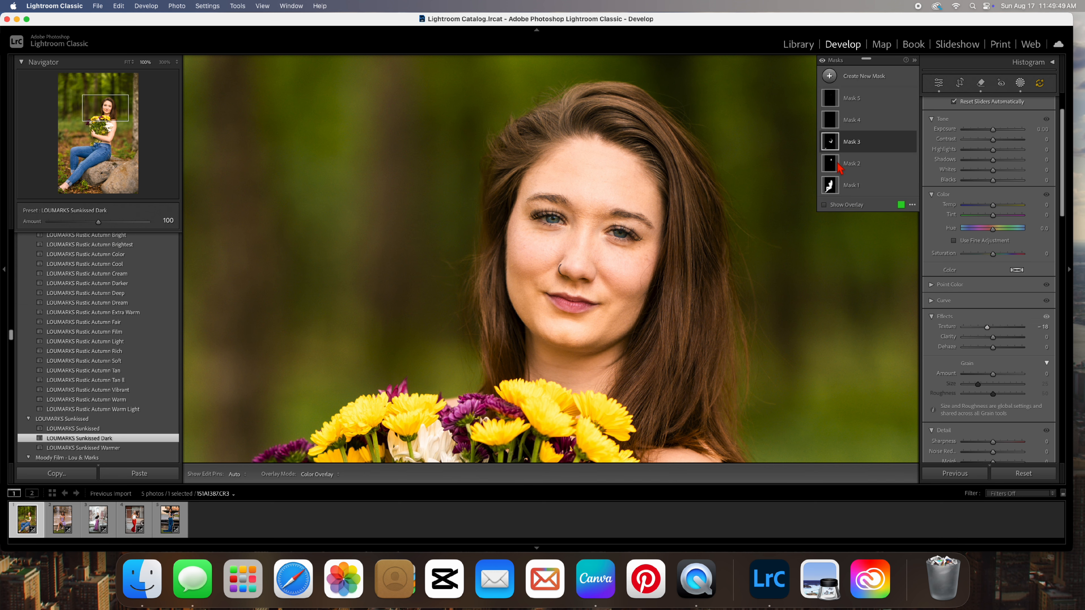
Step: Apply the Soften Skin (Lite) preset to the facial skin mask and leave masking
left_click(852, 167)
key("o")
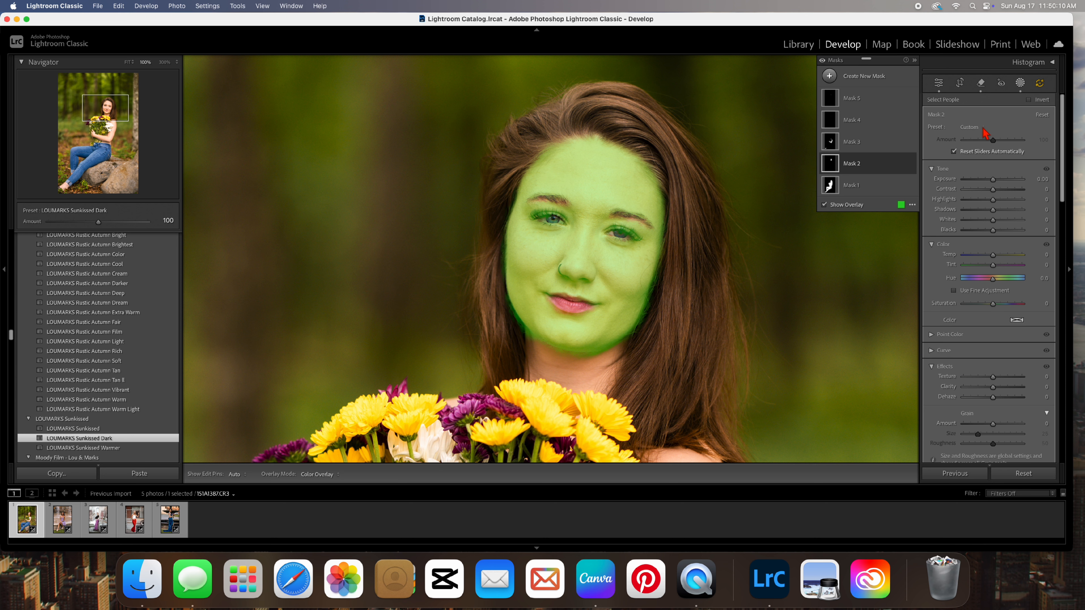
left_click(979, 128)
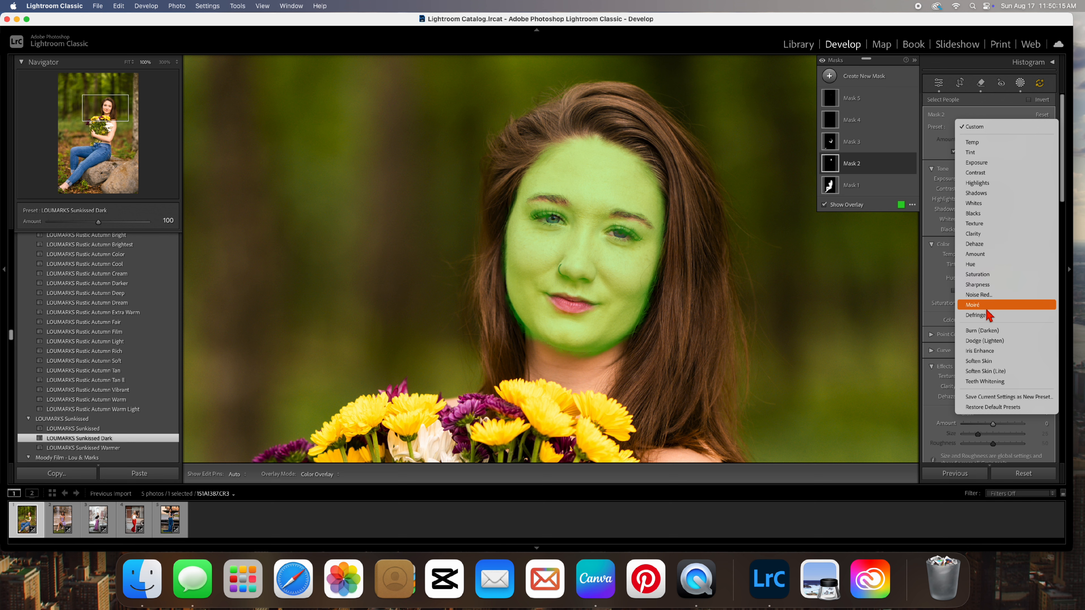
left_click(990, 371)
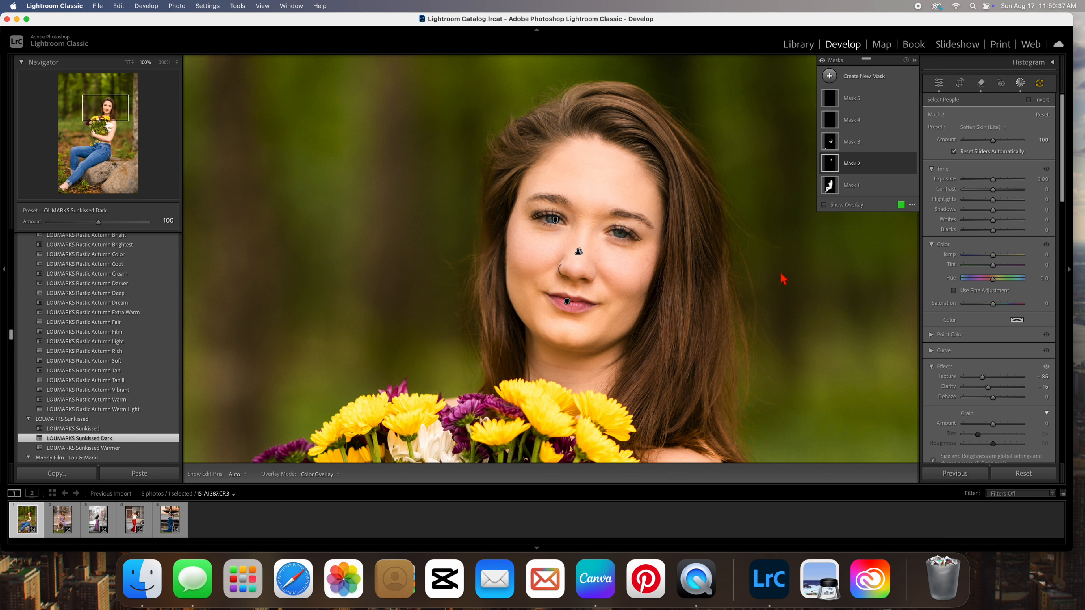
left_click(1021, 85)
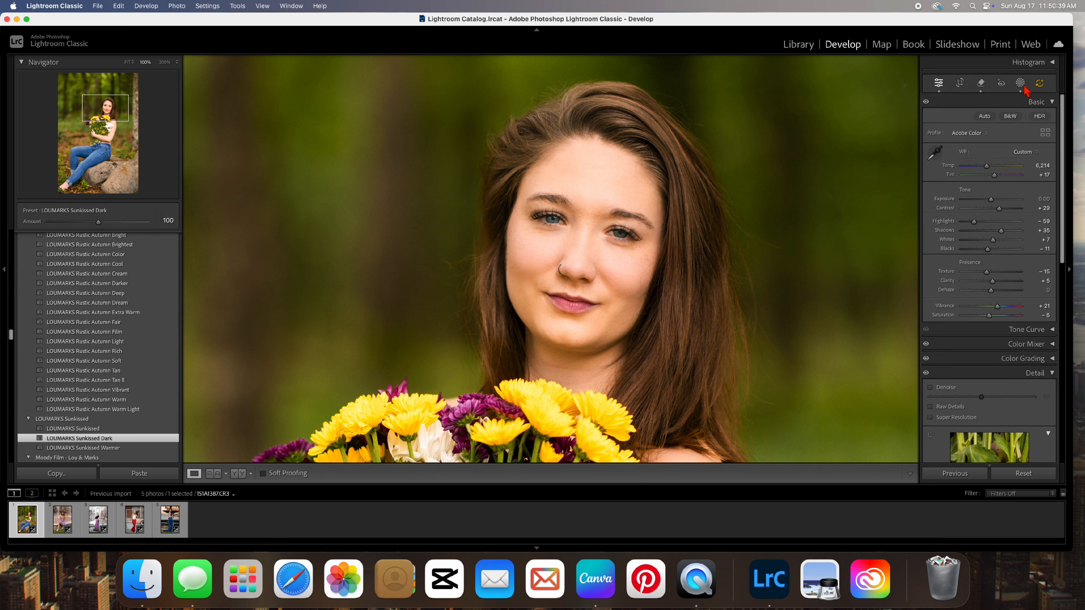
Step: Remove the stray hairs along the outer edge of the woman's hair, using a size 8 Remove brush with generative AI
left_click(684, 231)
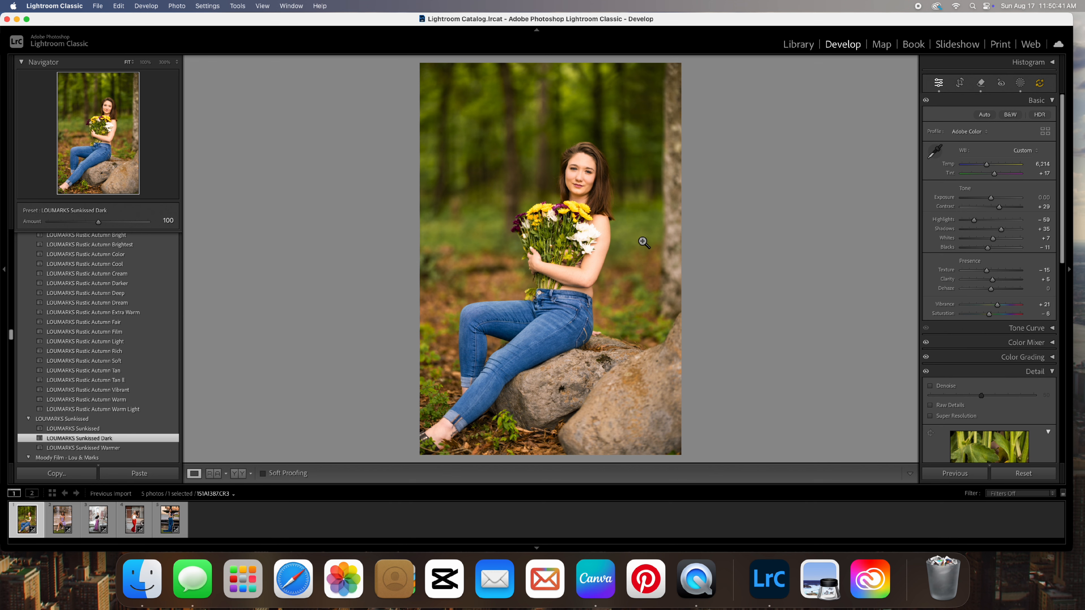
left_click(591, 239)
scroll(591, 242, "up", 10)
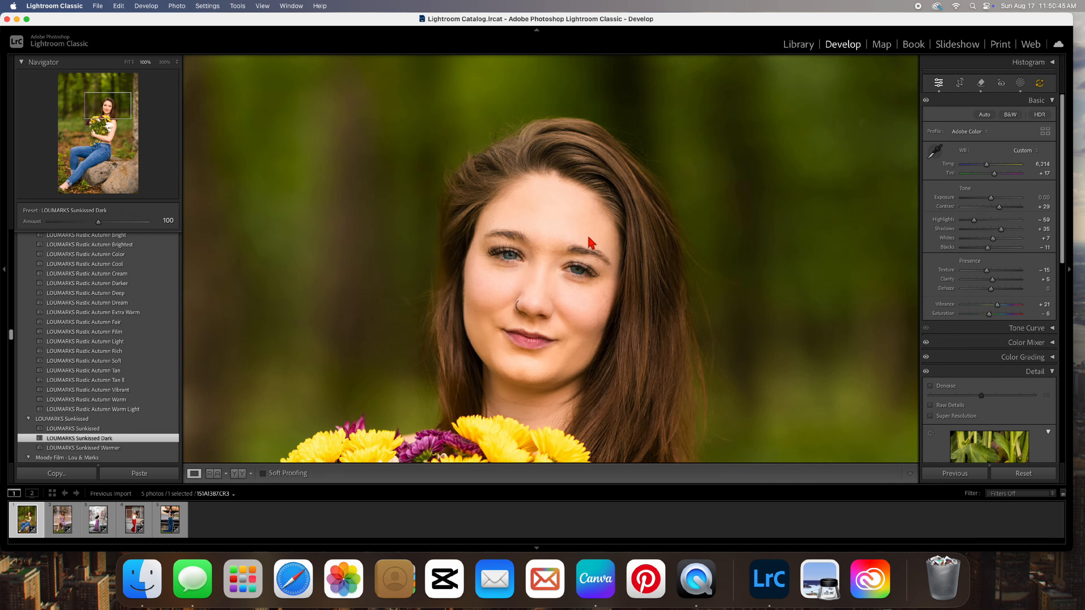
scroll(591, 243, "down", 3)
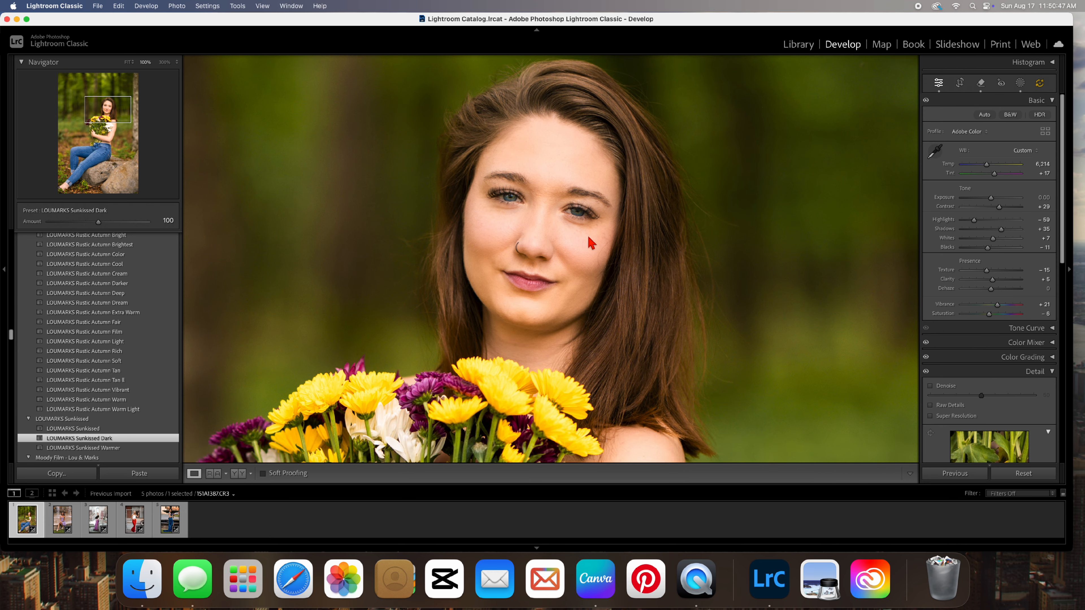
left_click(981, 84)
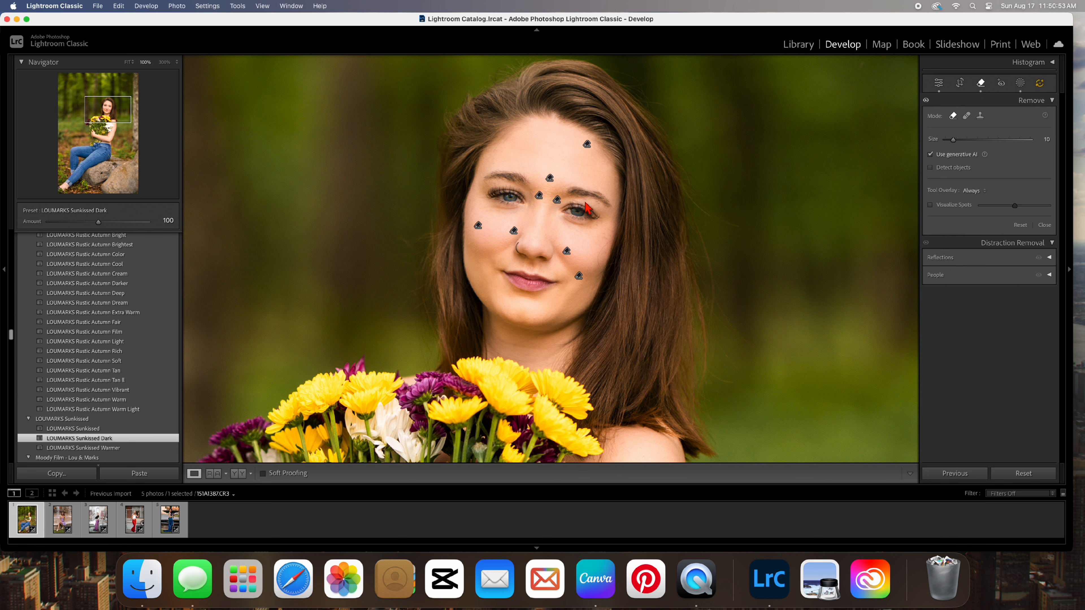
left_click(982, 84)
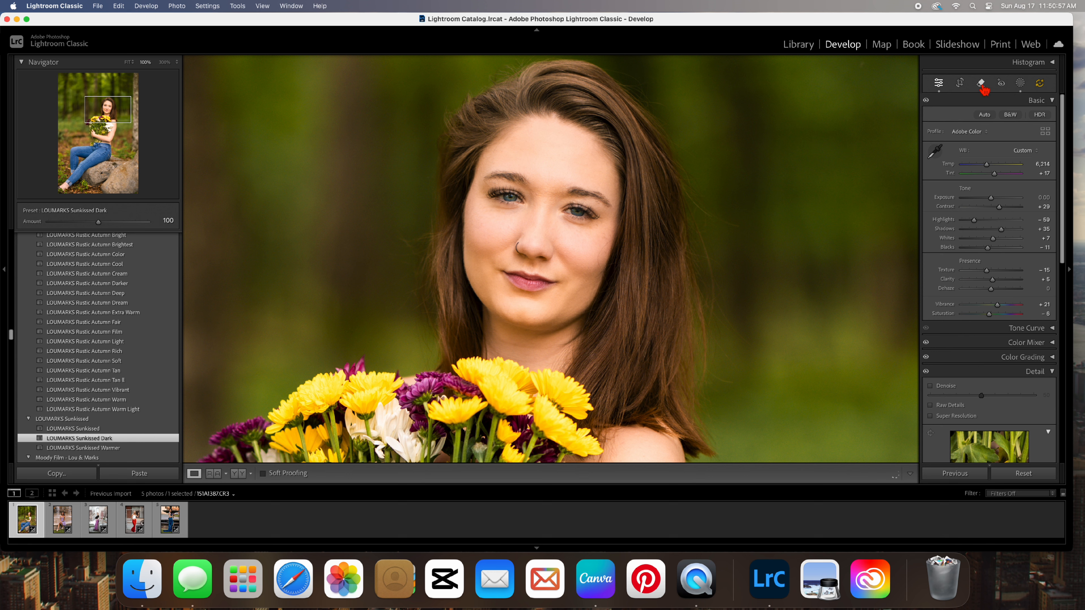
left_click(982, 83)
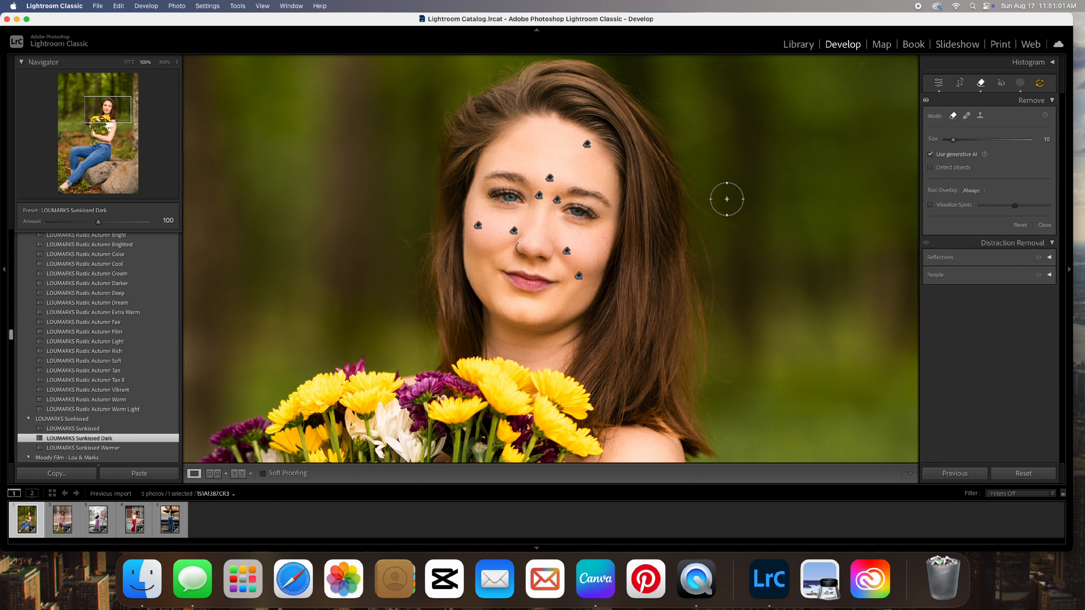
scroll(642, 77, "down", 4)
scroll(616, 61, "up", 2)
mouse_move(615, 59)
left_mouse_down()
mouse_move(685, 145)
mouse_move(707, 218)
mouse_move(751, 235)
left_mouse_up()
left_click(1041, 259)
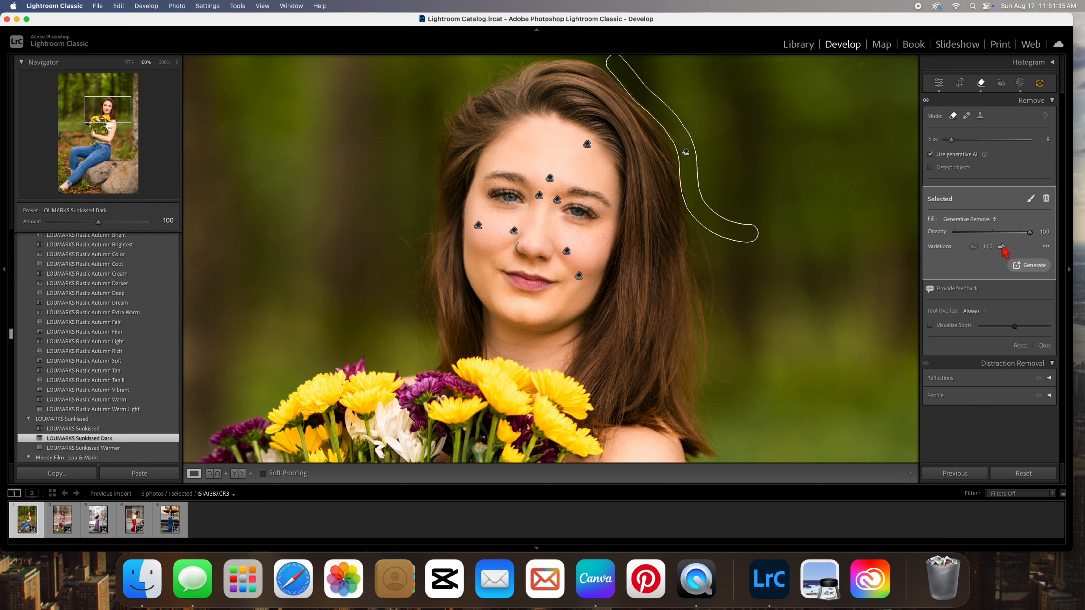
left_click(981, 83)
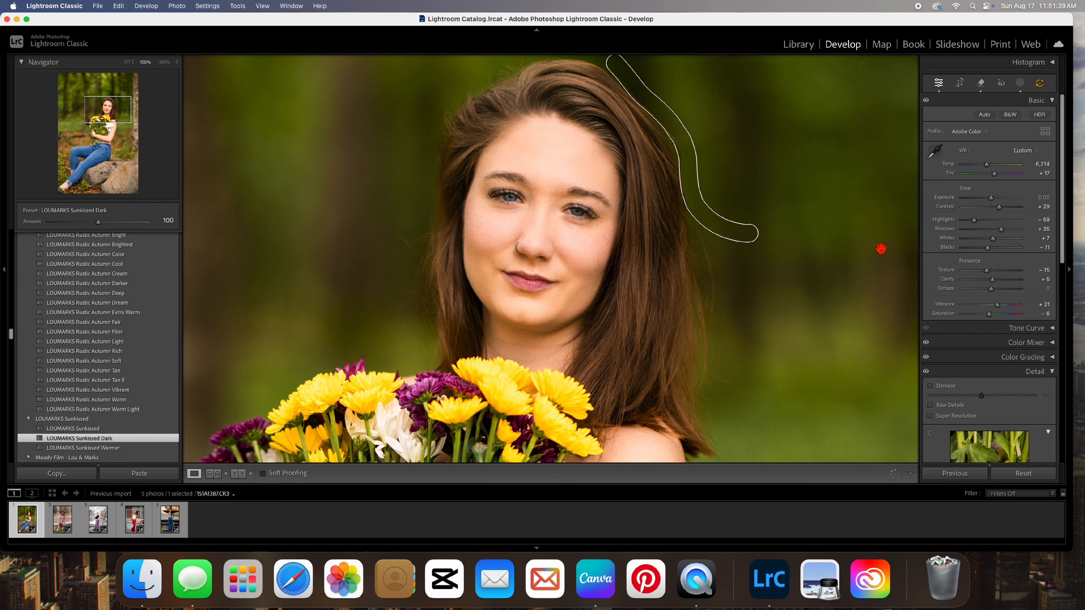
Step: Crop the photo to the 4 x 5 / 8 x 10 aspect, shifting the frame down to include the woman's feet
left_click(545, 275)
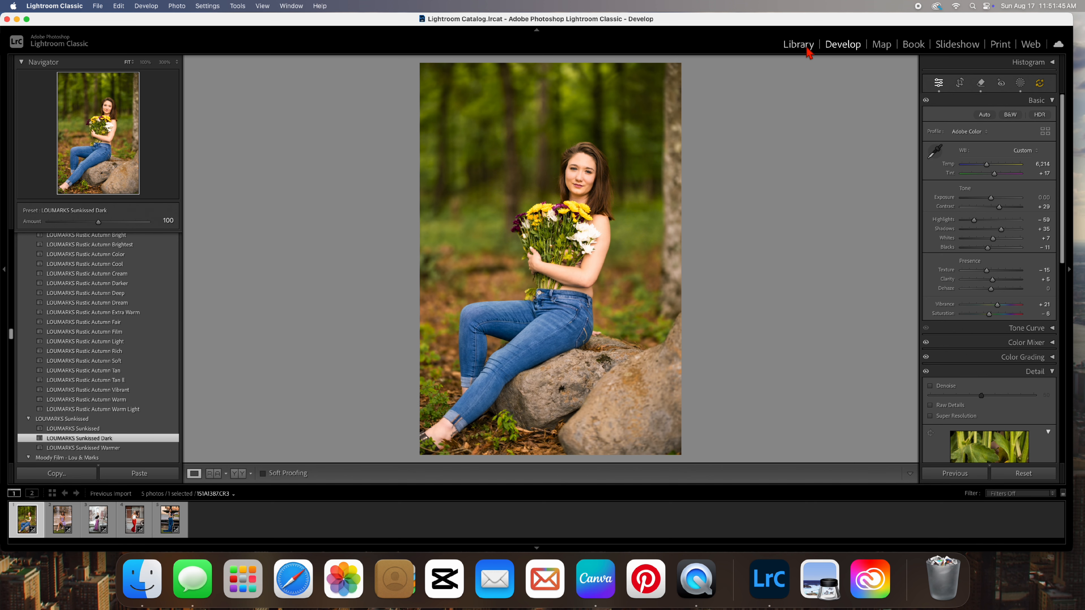
left_click(967, 89)
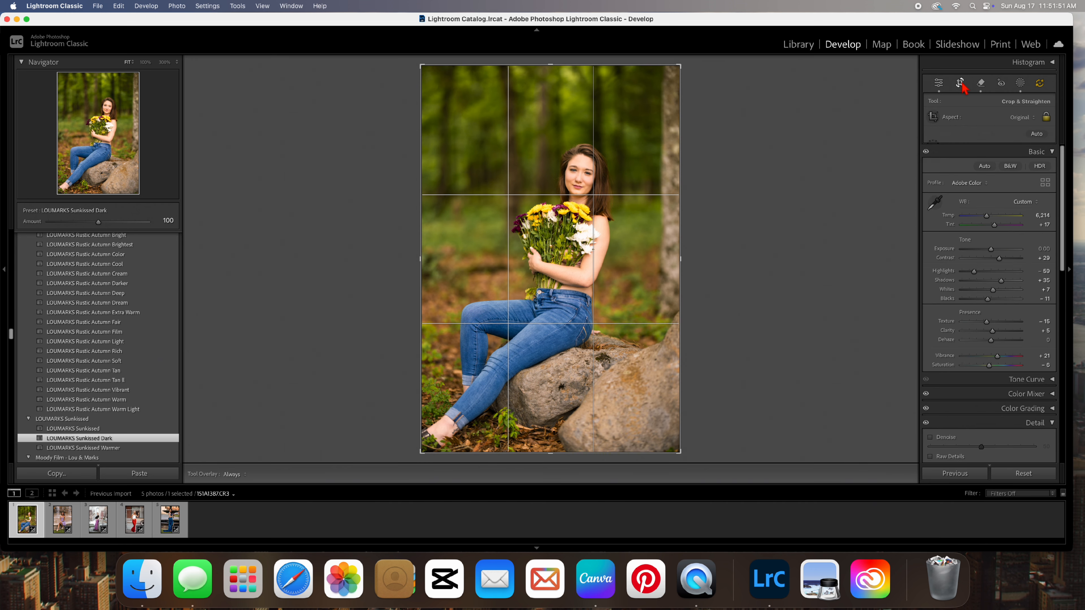
left_click(1034, 120)
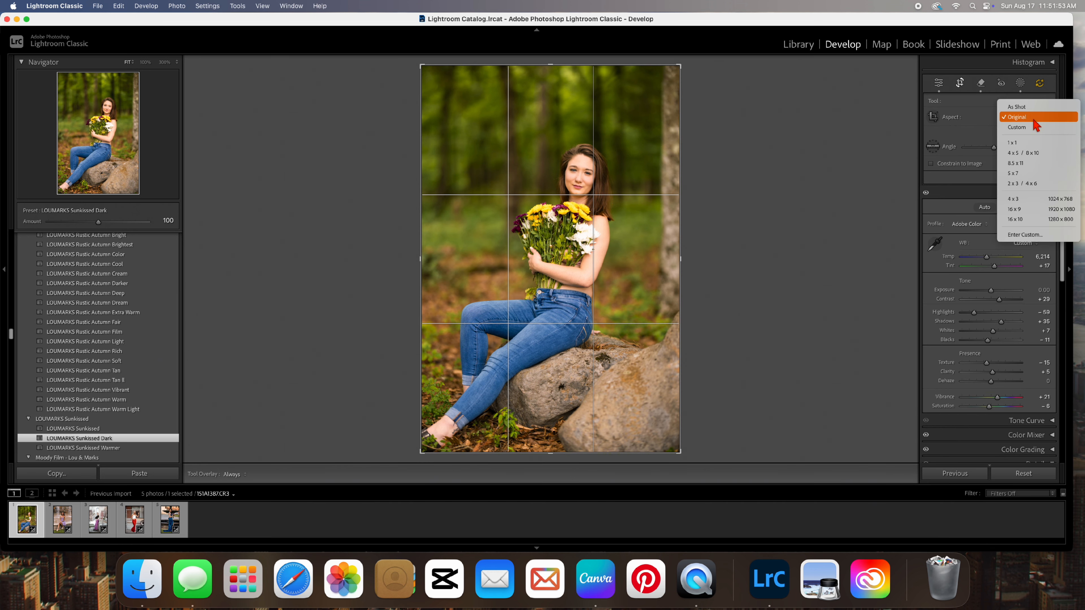
left_click(1026, 150)
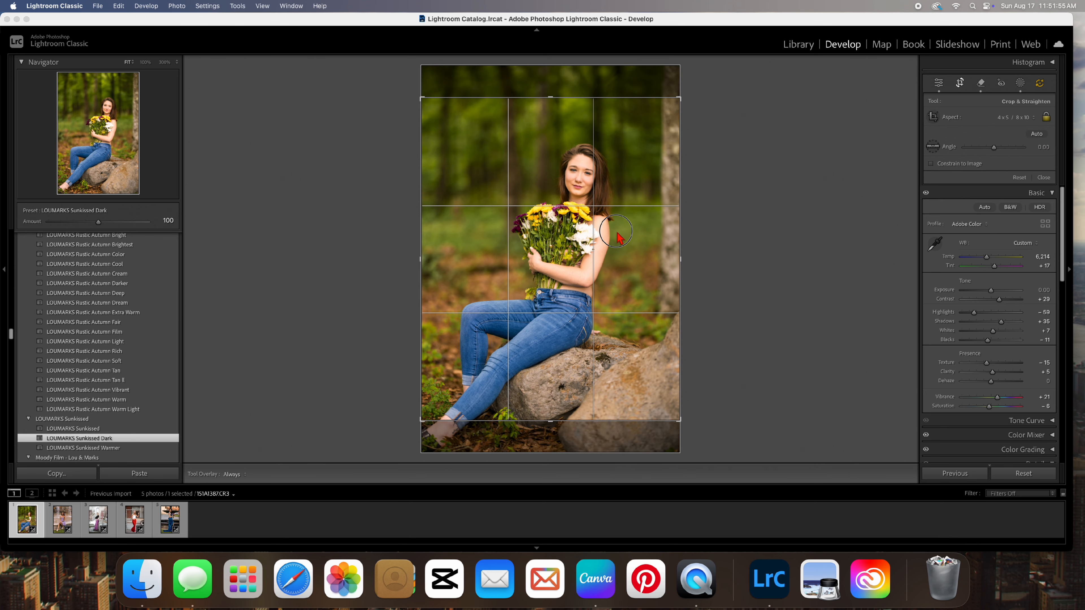
left_click_drag(617, 240, 623, 208)
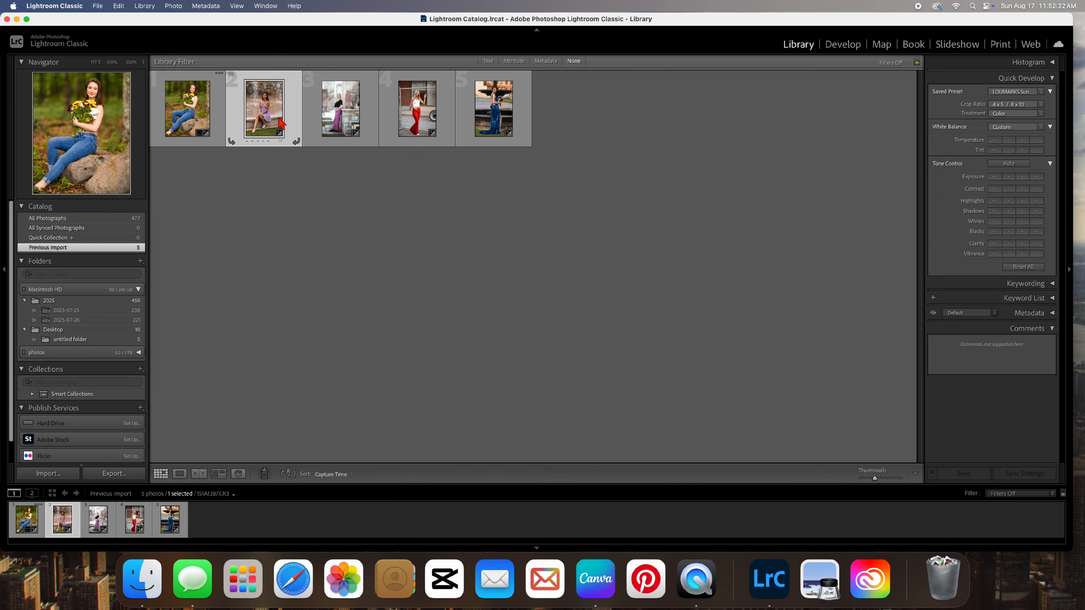
Step: Open the fountain portrait in Develop and brighten the woman with a Select Subject mask at Exposure 0.38
double_click(282, 123)
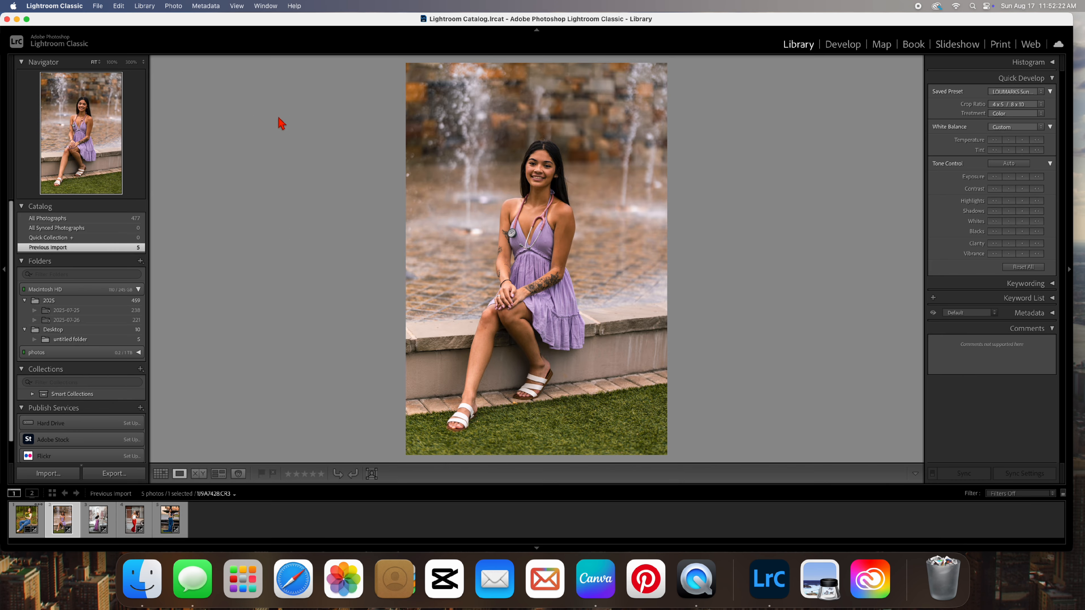
left_click(843, 44)
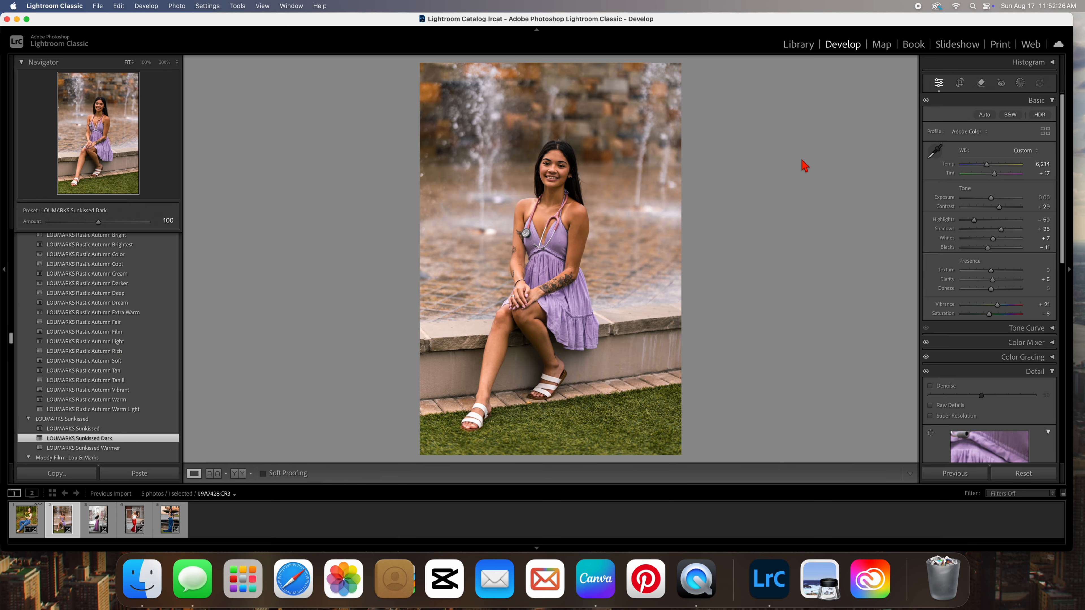
left_click(1020, 82)
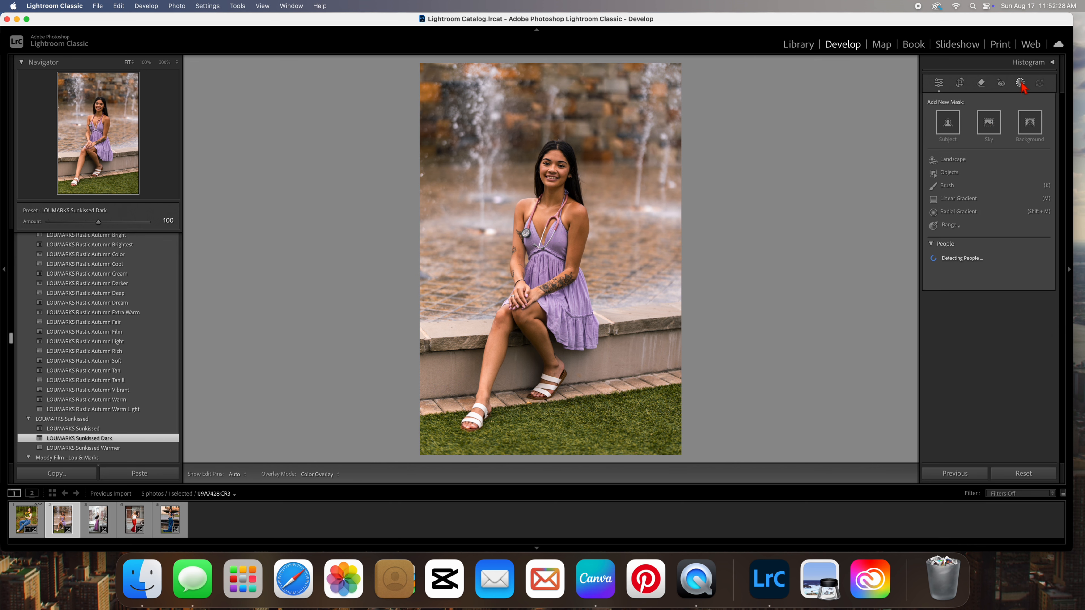
left_click(957, 128)
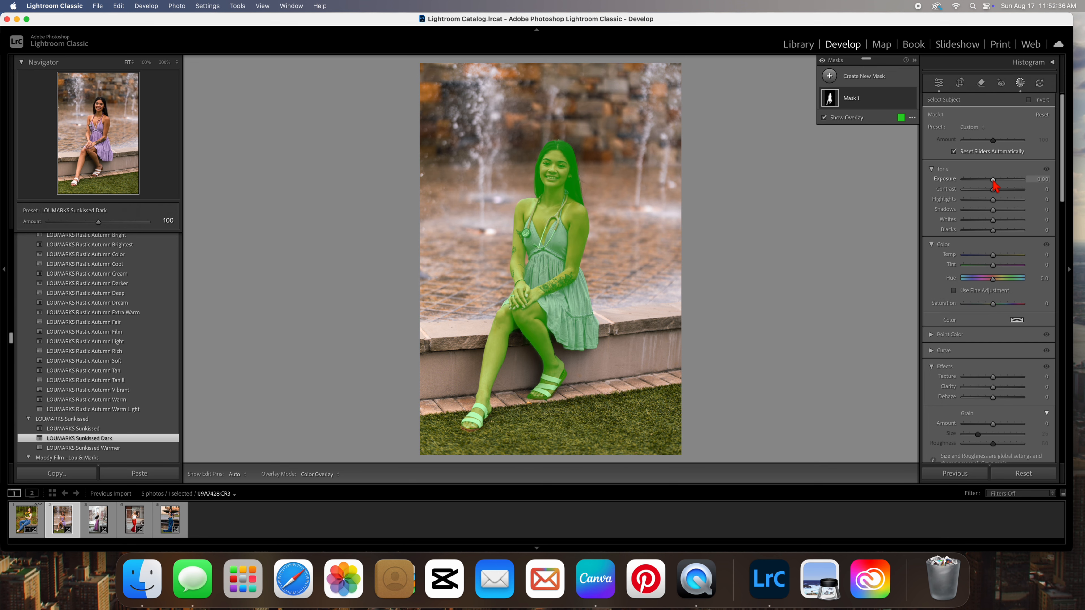
left_click_drag(994, 182, 998, 186)
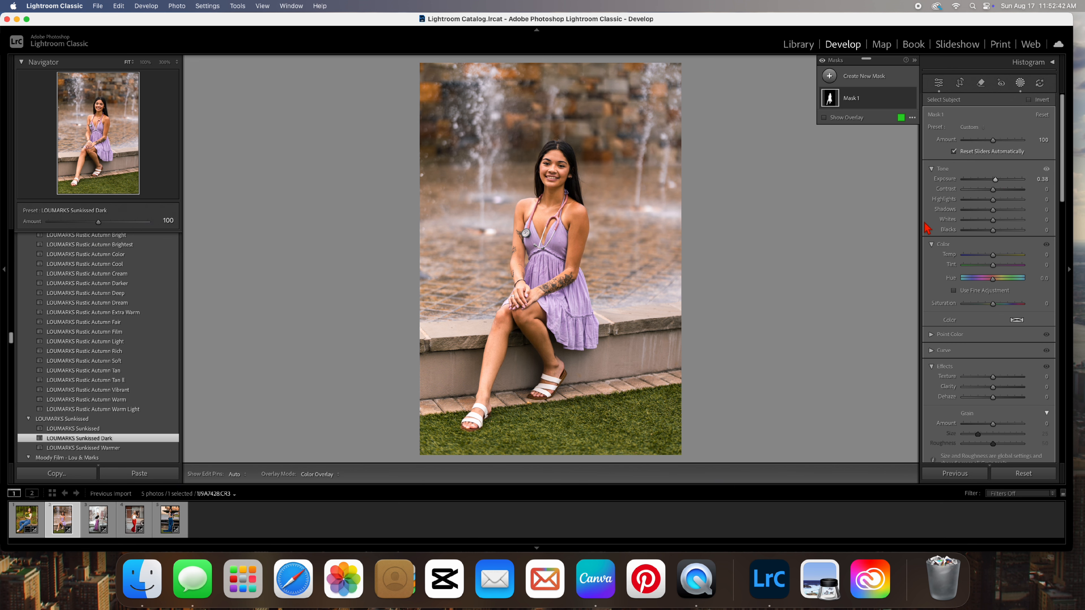
Step: Create five separate Select People masks for the woman's Facial Skin, Body Skin, Iris and Pupil, Lips, and Teeth
left_click(830, 76)
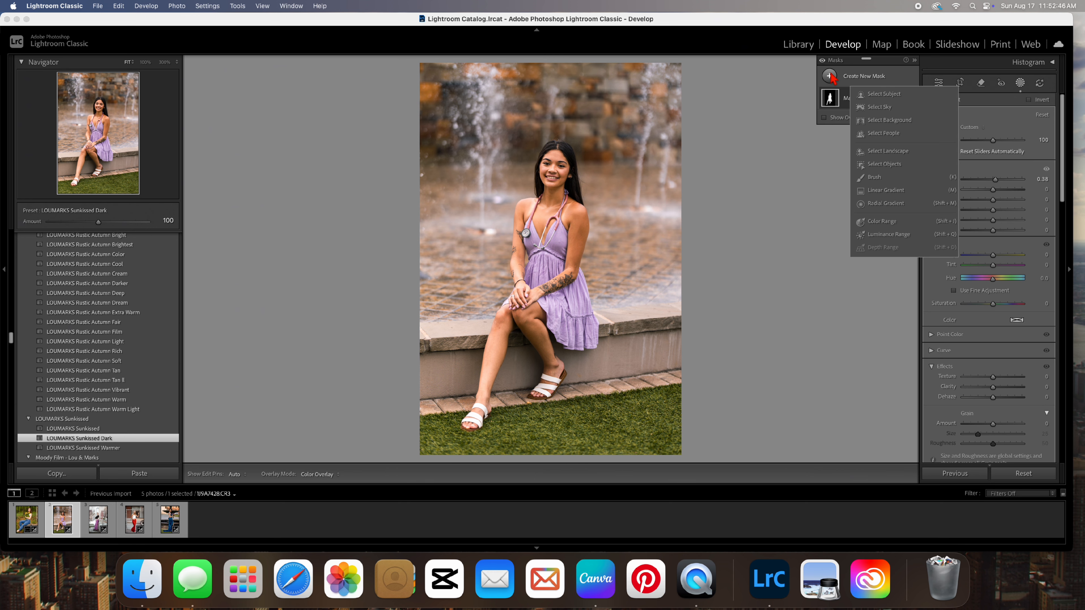
left_click(871, 134)
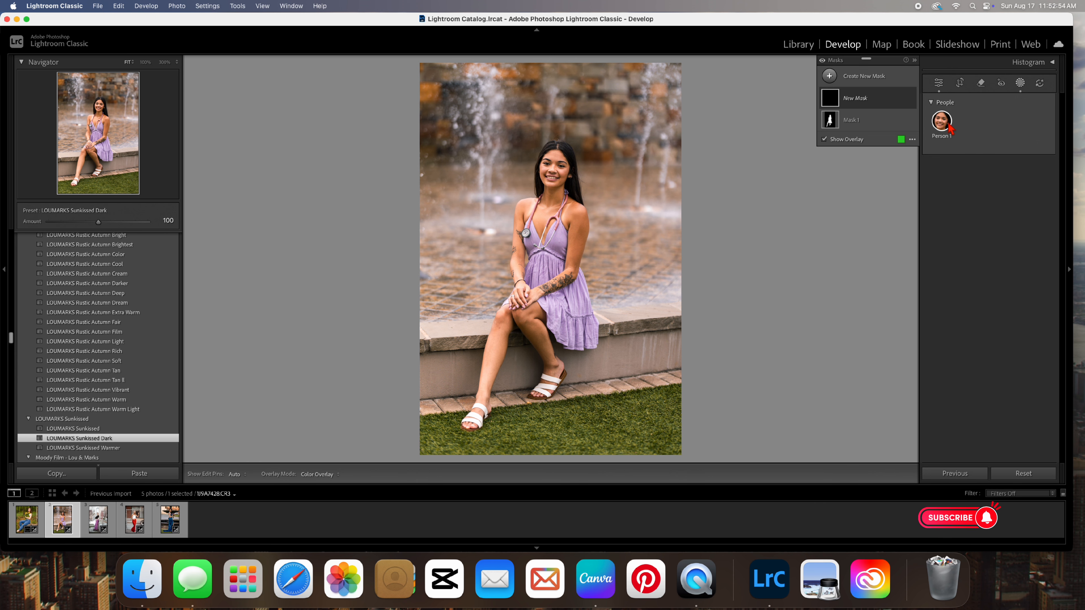
left_click(943, 124)
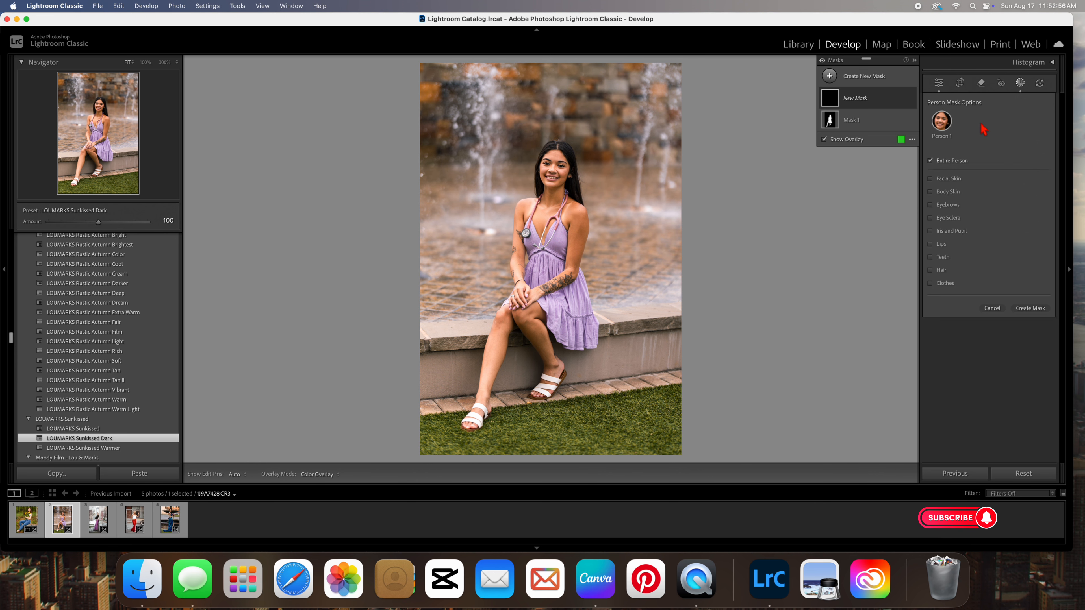
left_click(931, 178)
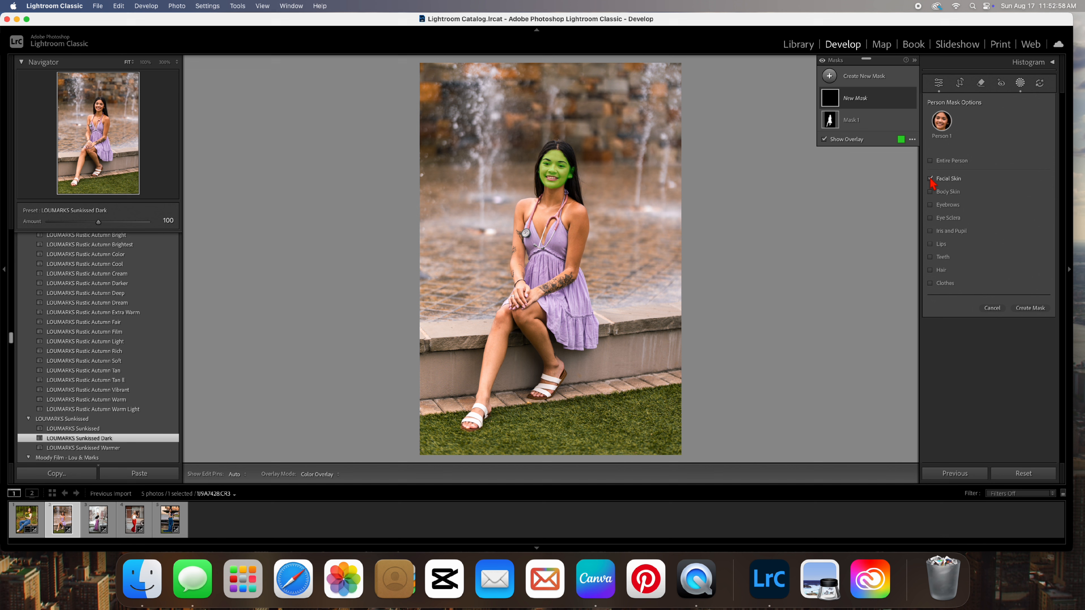
left_click(931, 192)
left_click(932, 232)
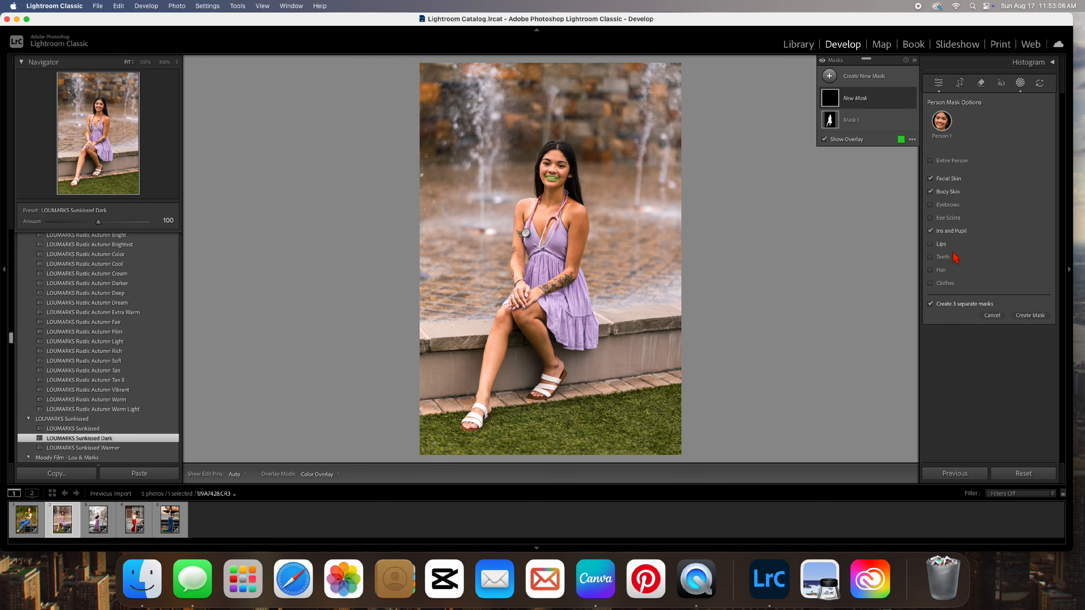
left_click(931, 244)
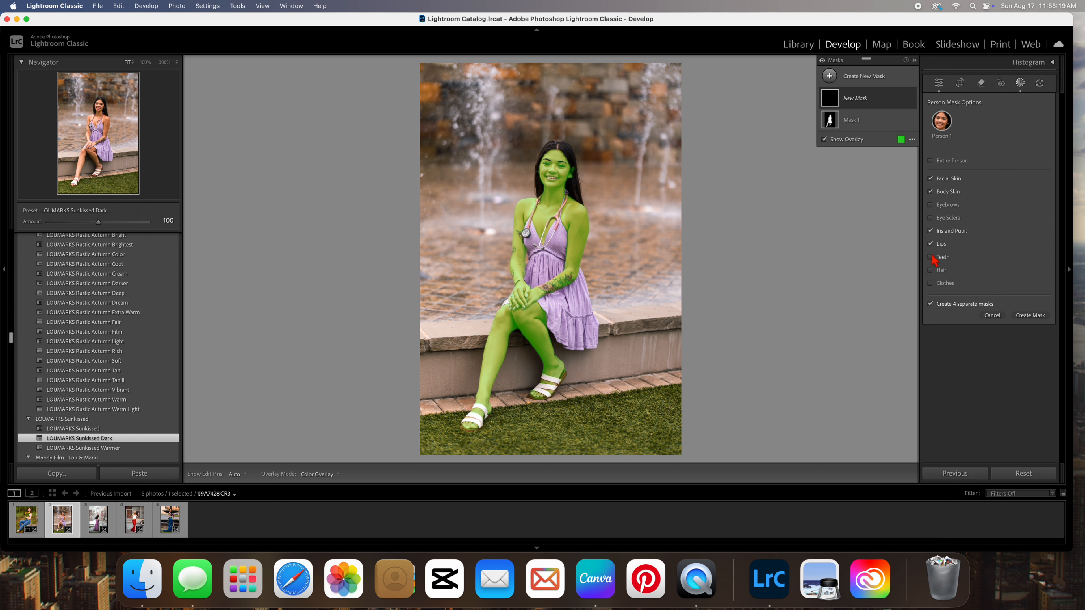
left_click(1038, 317)
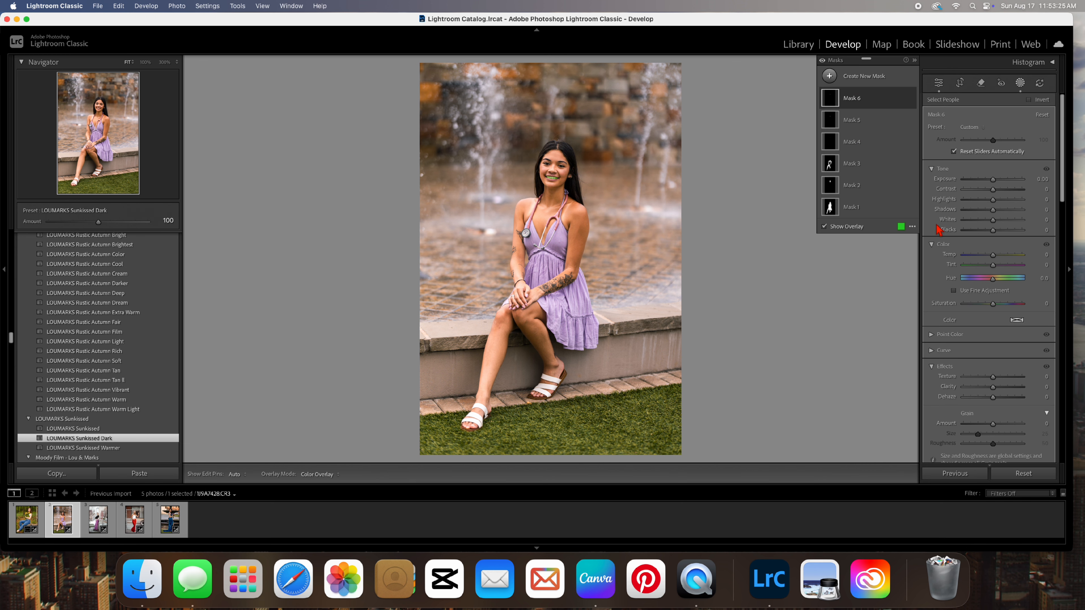
Step: Apply the Teeth Whitening preset to the teeth mask and hide the mask overlay
left_click(981, 128)
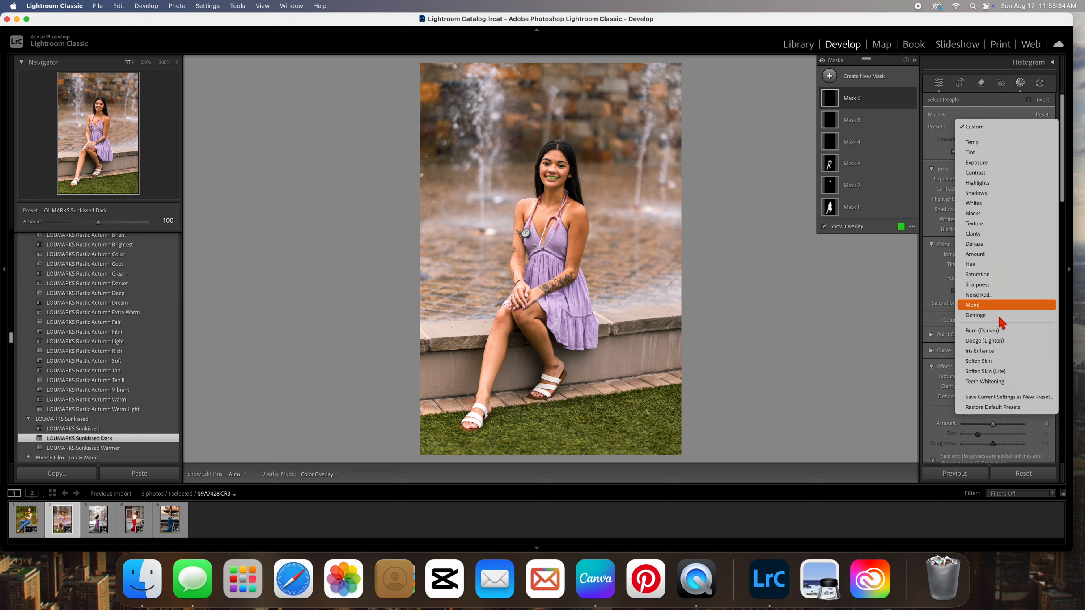
left_click(989, 383)
key("o")
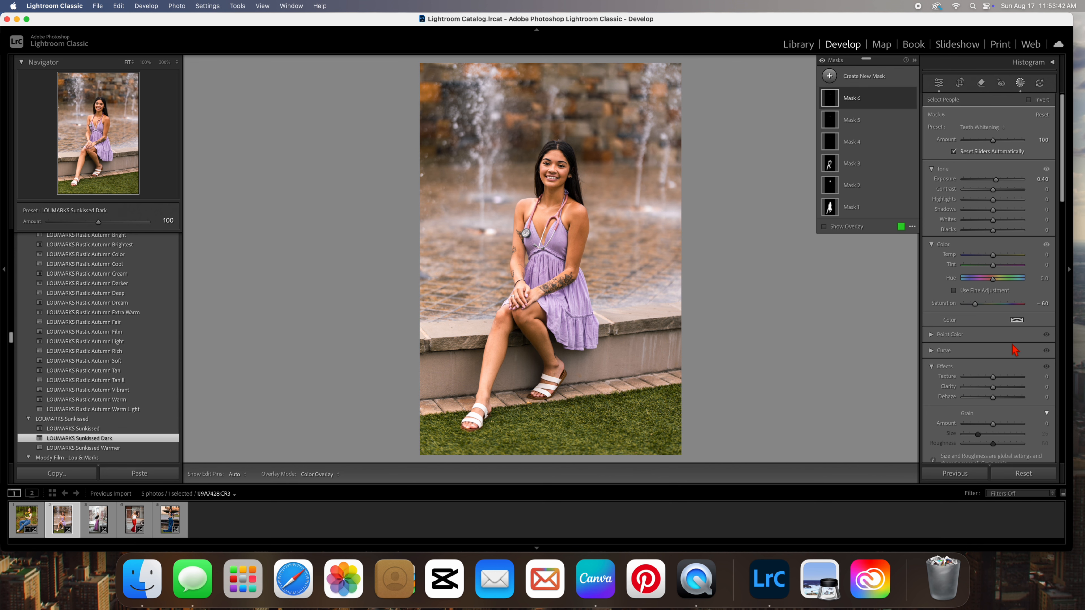
Step: Shift the lips mask's Tint toward magenta and brighten the iris and pupil mask to Exposure 0.61
left_click(833, 127)
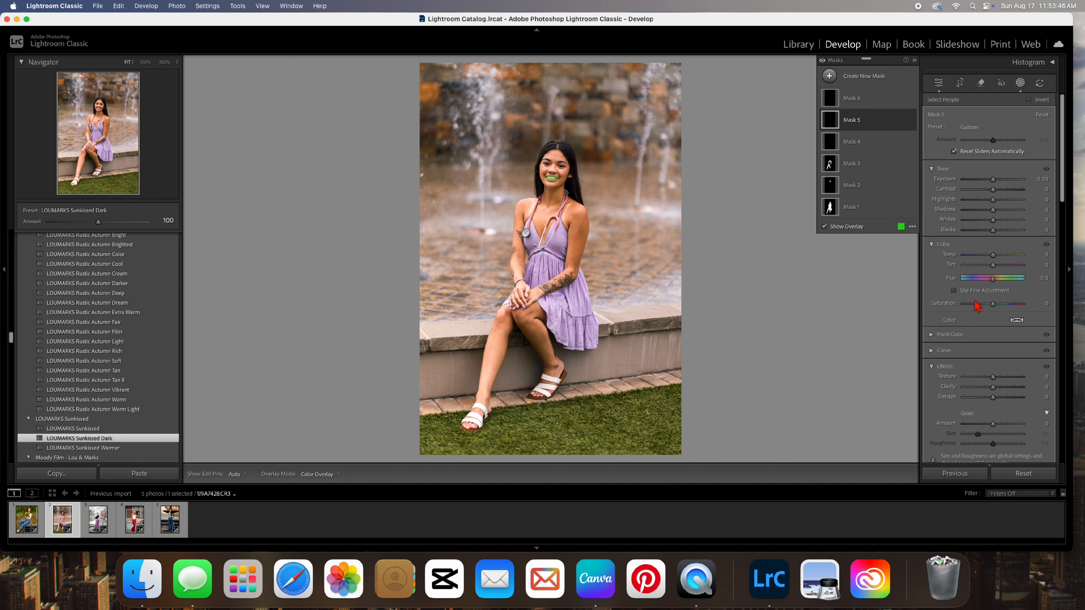
left_click_drag(992, 265, 1004, 271)
left_click(841, 143)
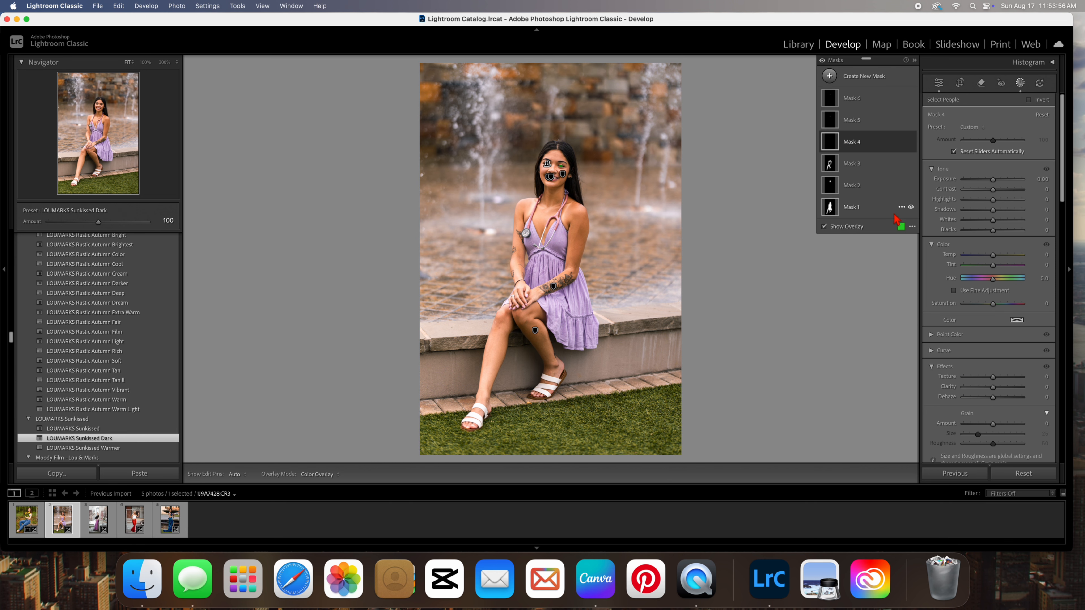
left_click(994, 182)
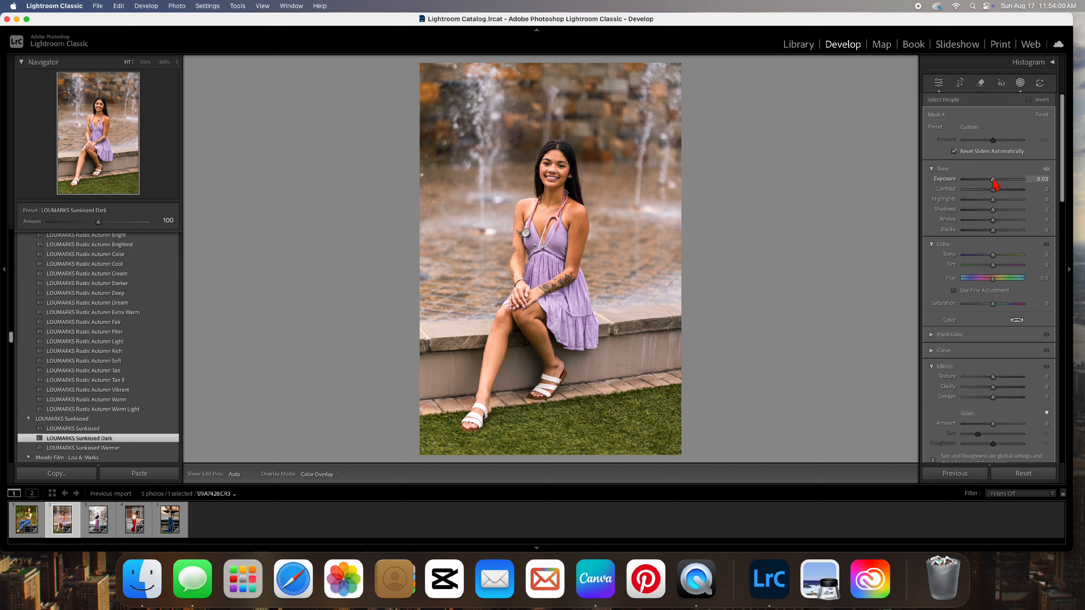
left_click_drag(994, 180, 996, 180)
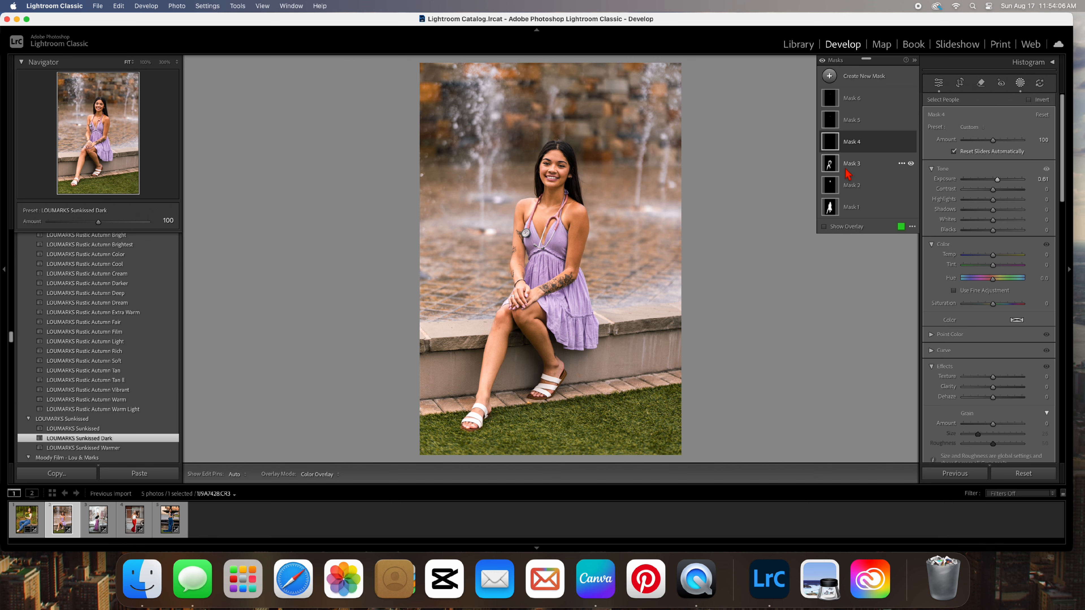
Step: Apply the Soften Skin (Lite) preset to the body skin mask and the facial skin mask
left_click(830, 170)
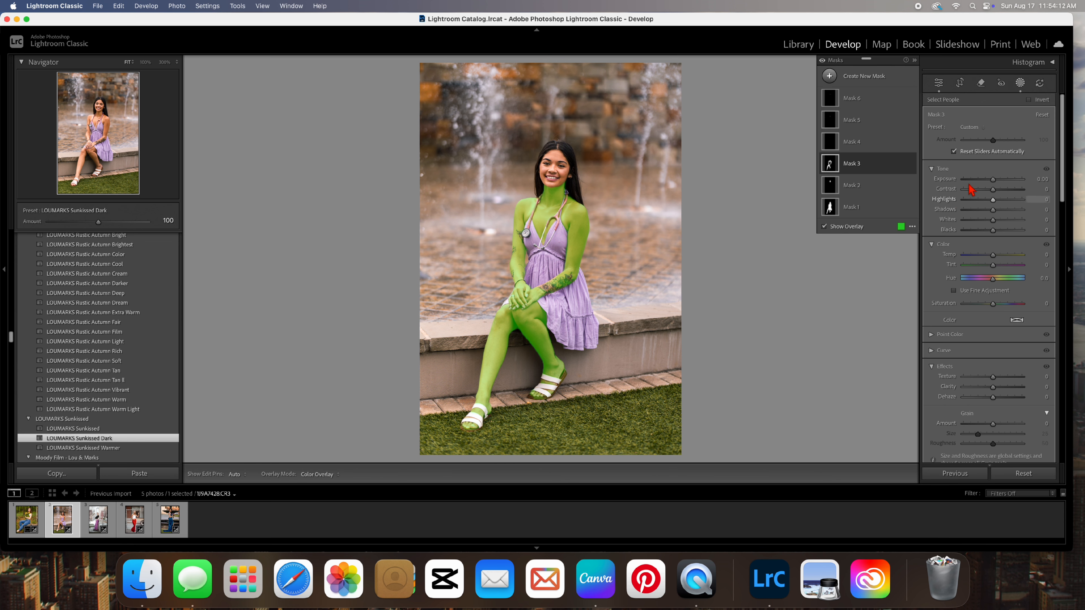
left_click(985, 130)
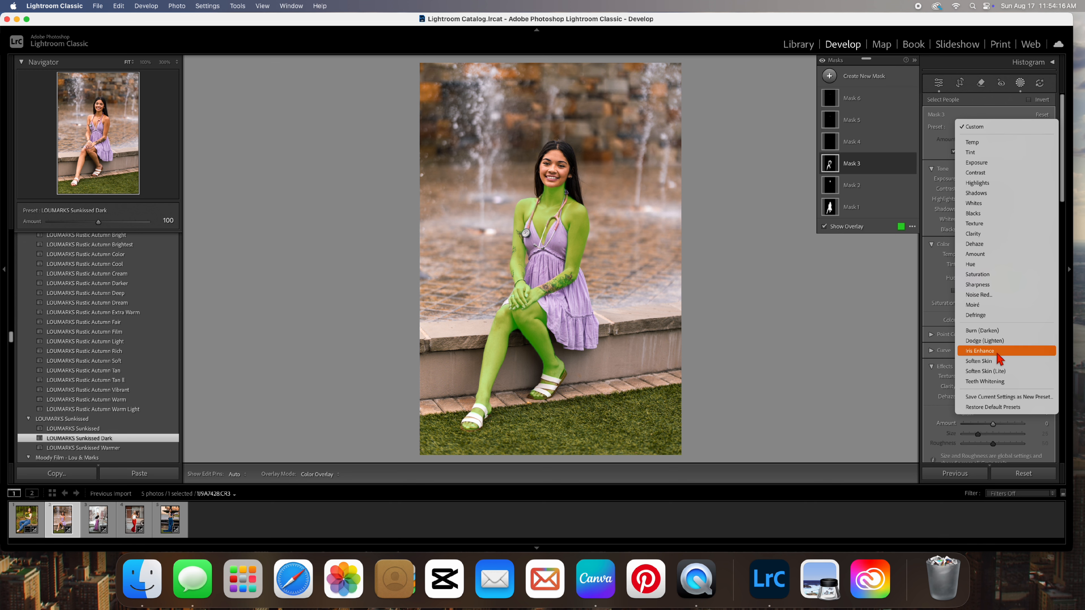
left_click(989, 372)
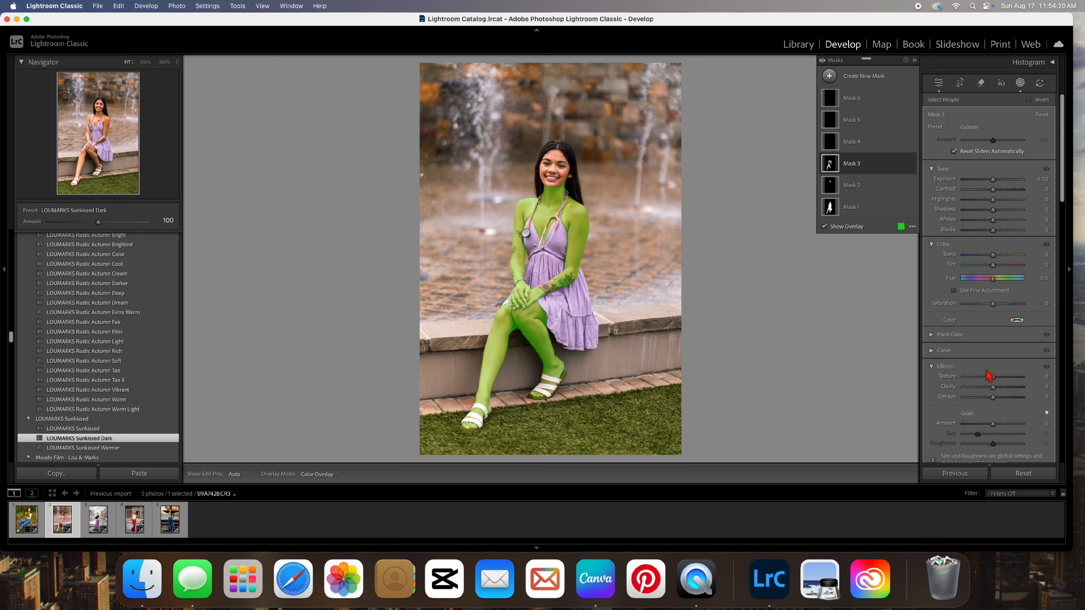
key("o")
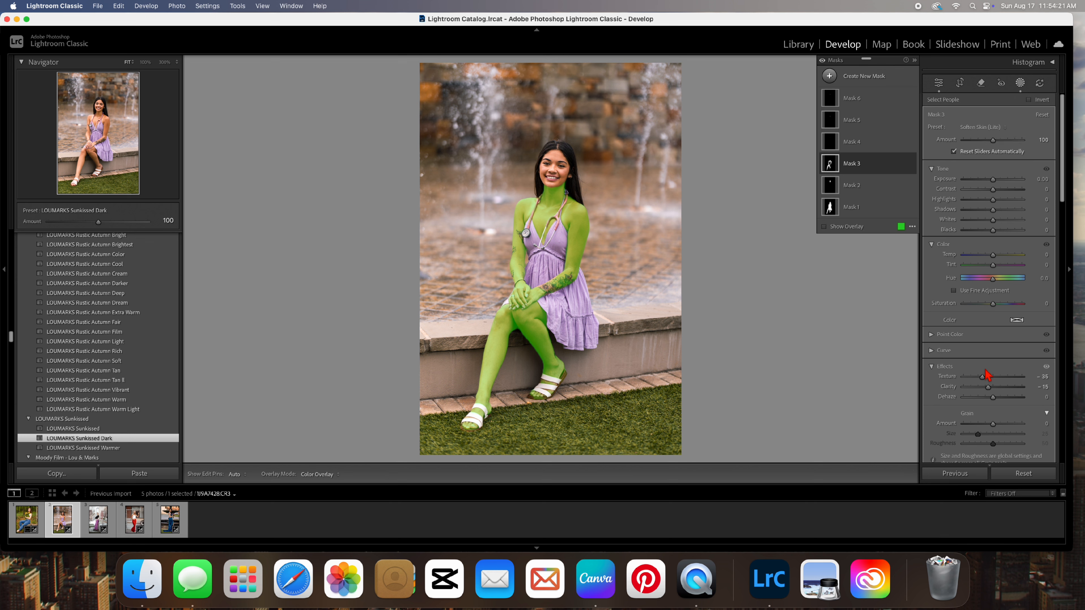
left_click(829, 189)
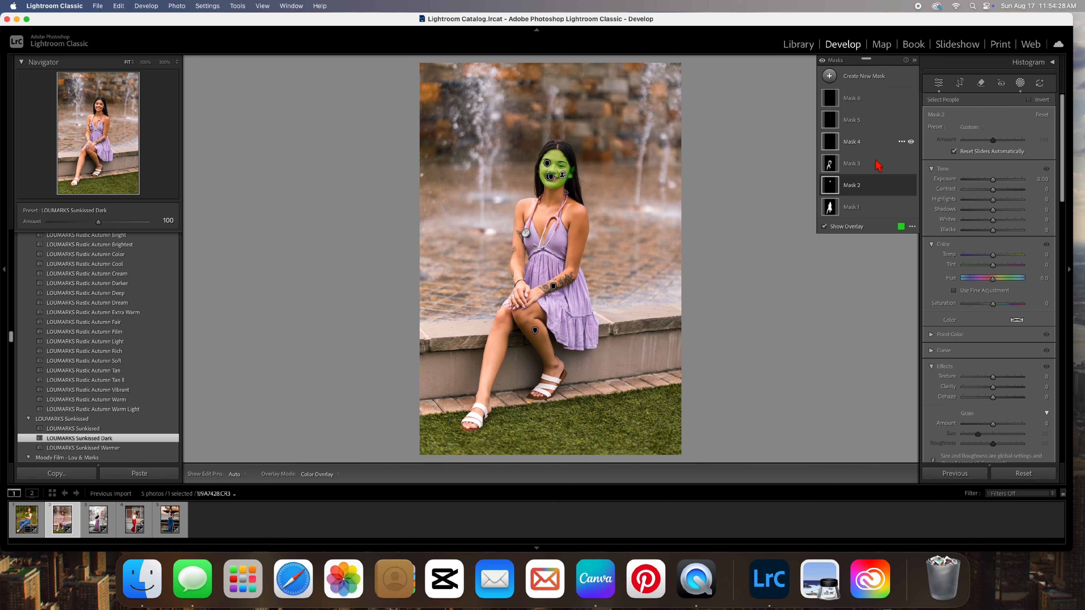
left_click(982, 127)
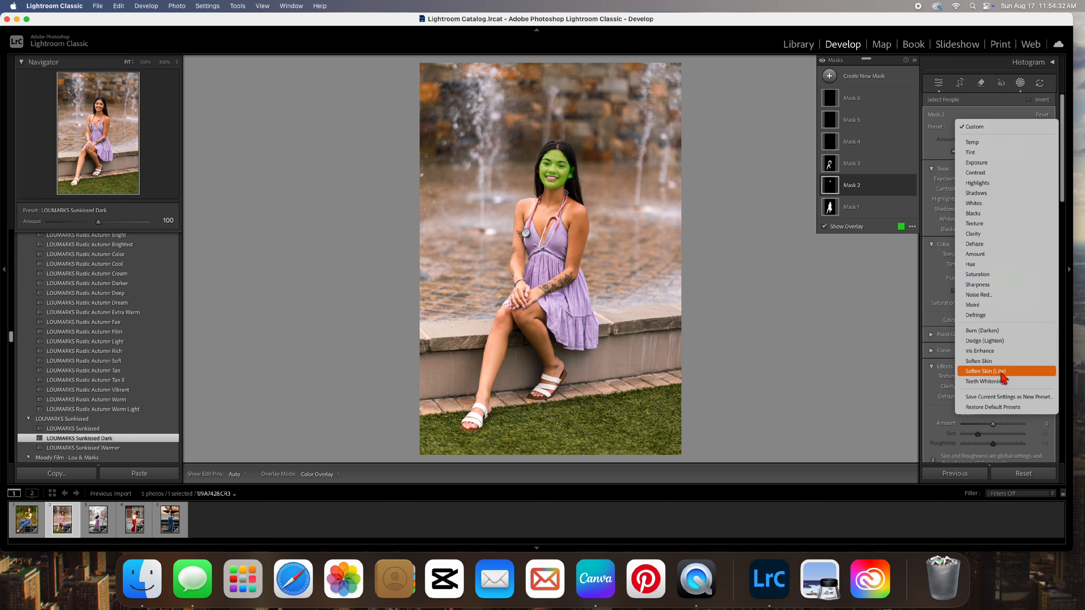
left_click(986, 371)
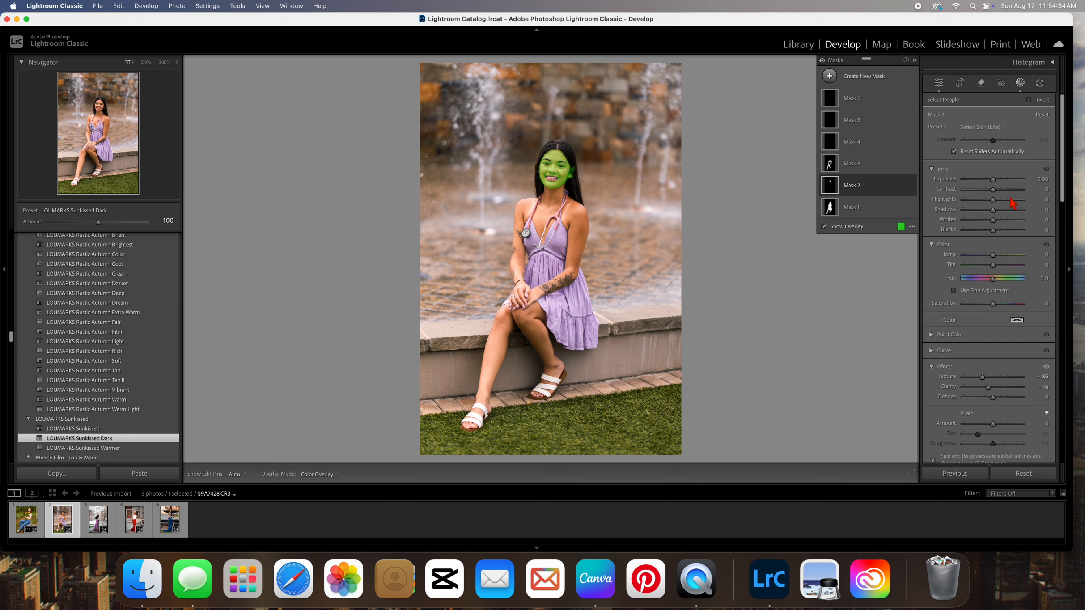
key("o")
Step: Remove the blemishes on the woman's knees with the generative AI Remove tool
left_click(981, 83)
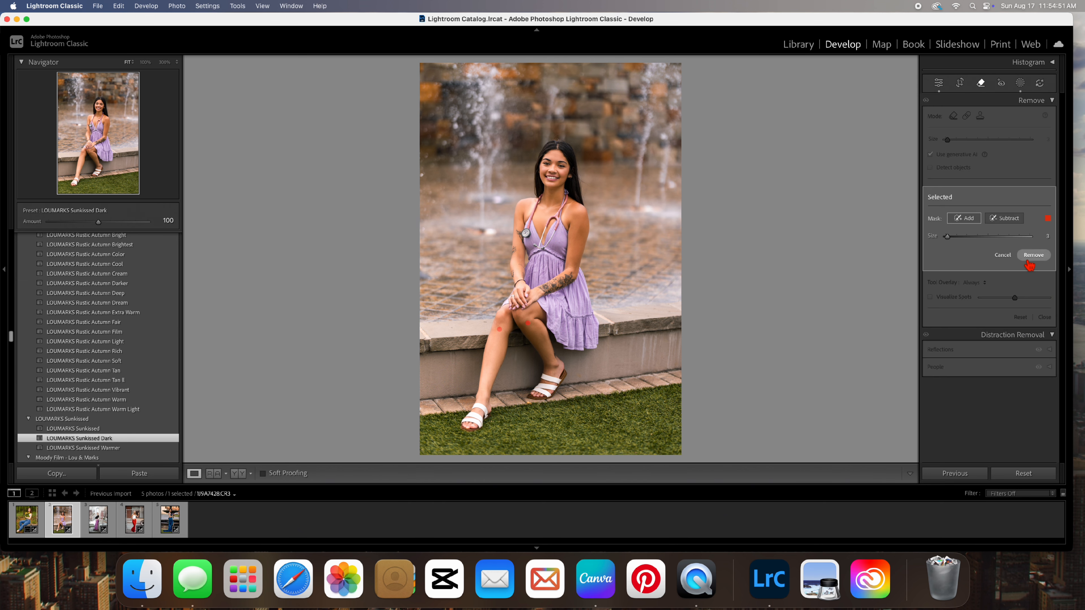
left_click(1033, 255)
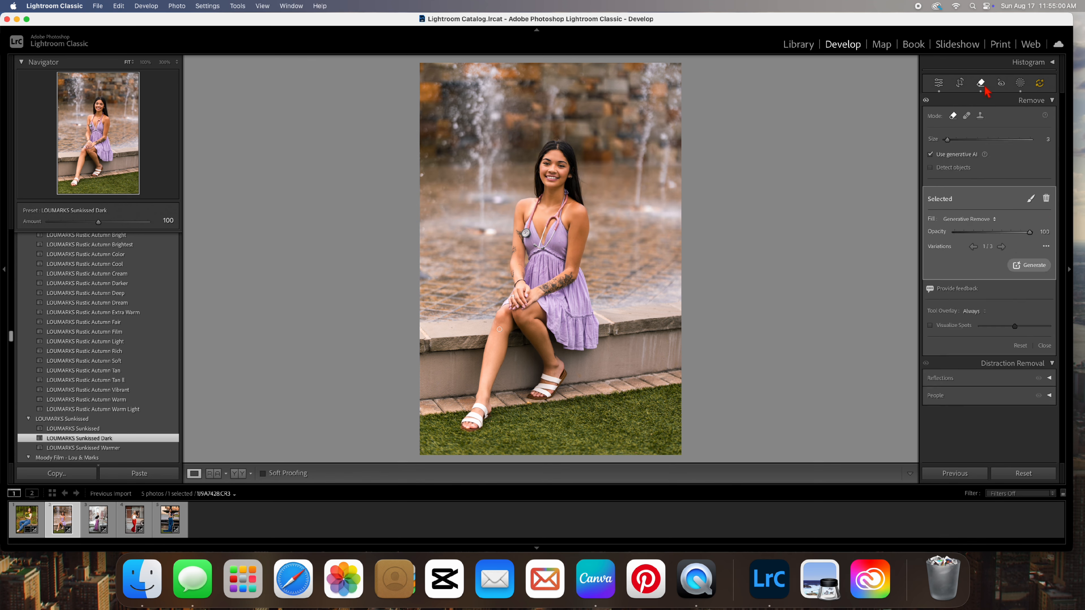
left_click(981, 83)
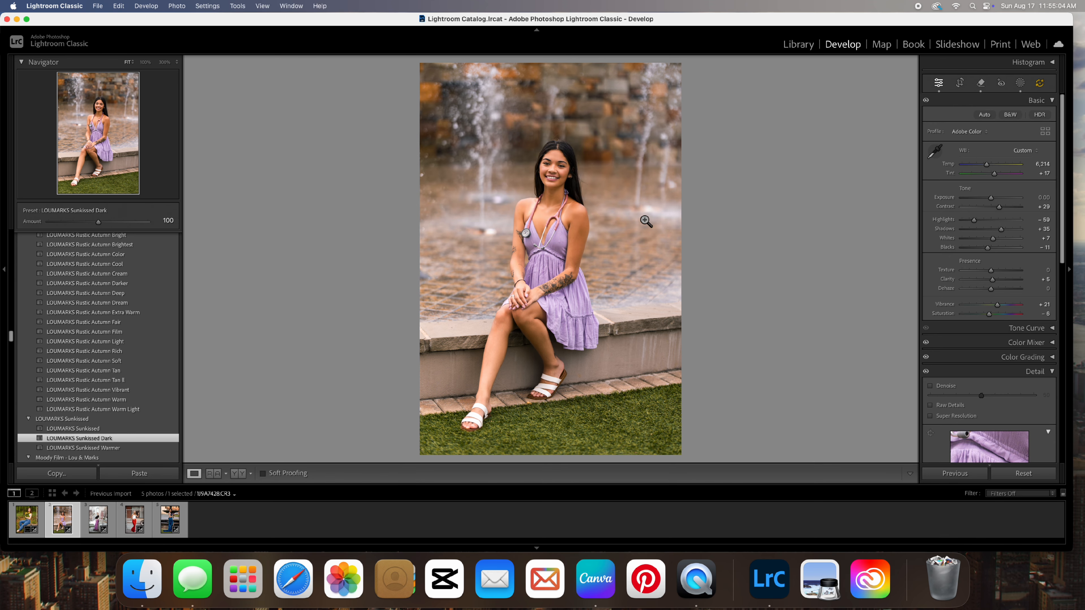
Step: Remove the stray hairs above and beside the woman's head with generative Remove, choosing another variation for the hair beside her face
left_click(582, 238)
scroll(581, 238, "down", 10)
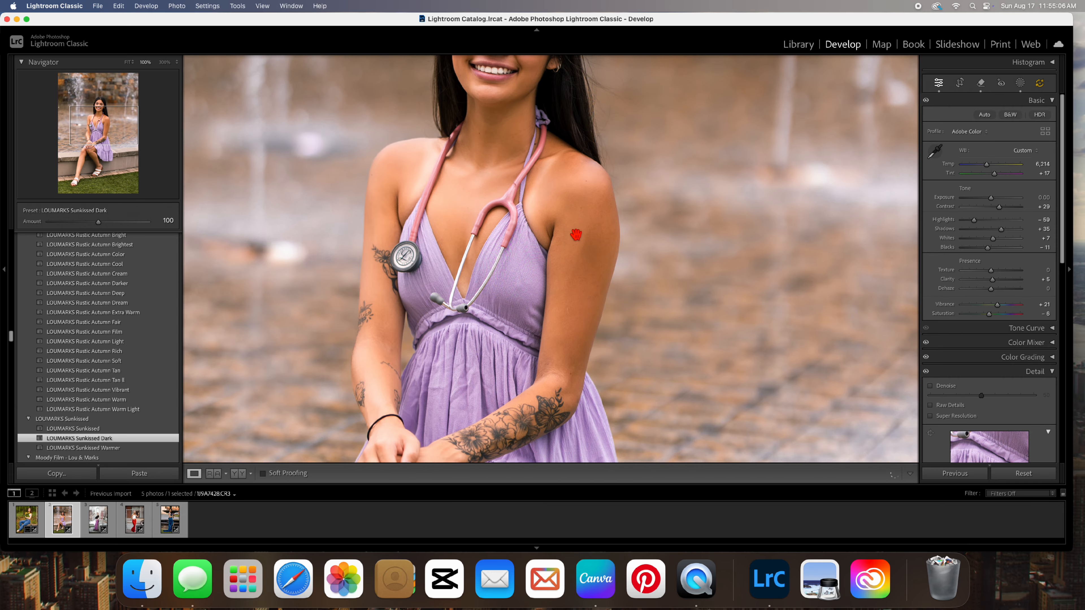
scroll(576, 235, "down", 5)
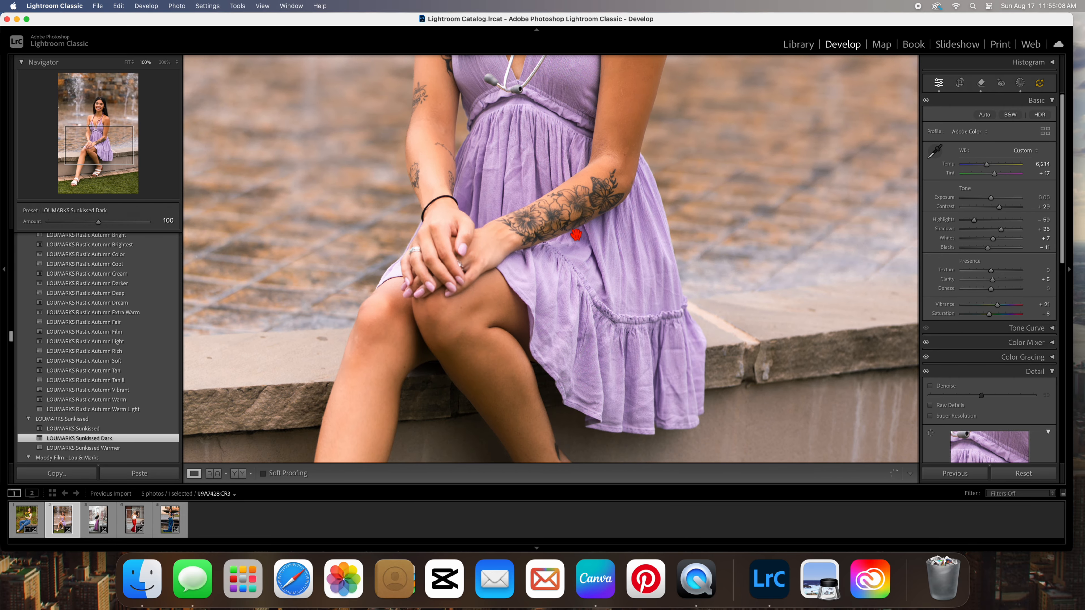
scroll(576, 234, "up", 5)
scroll(576, 234, "up", 10)
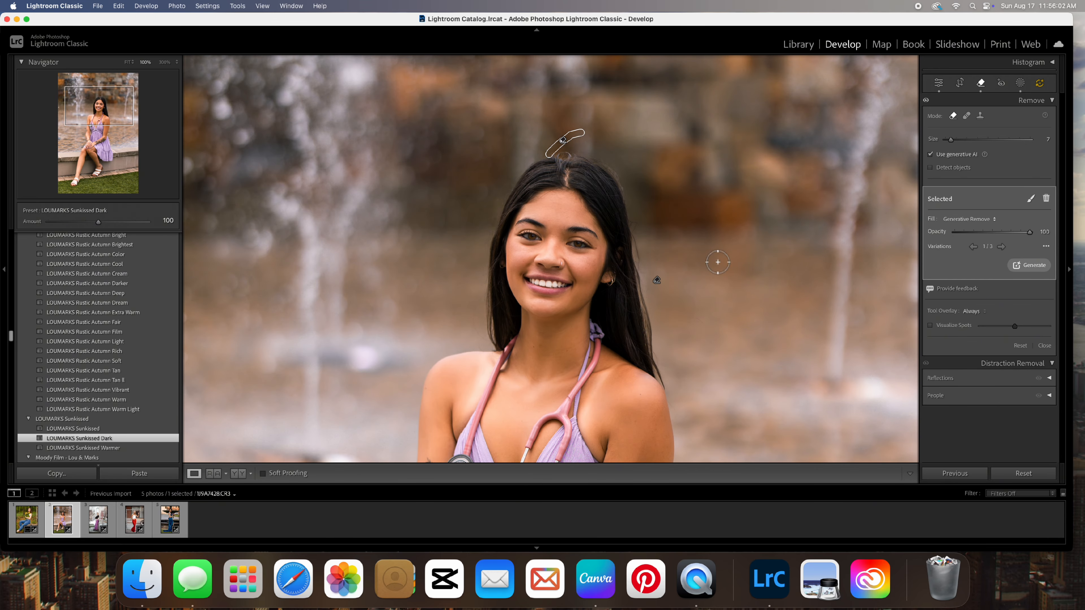
left_click(658, 282)
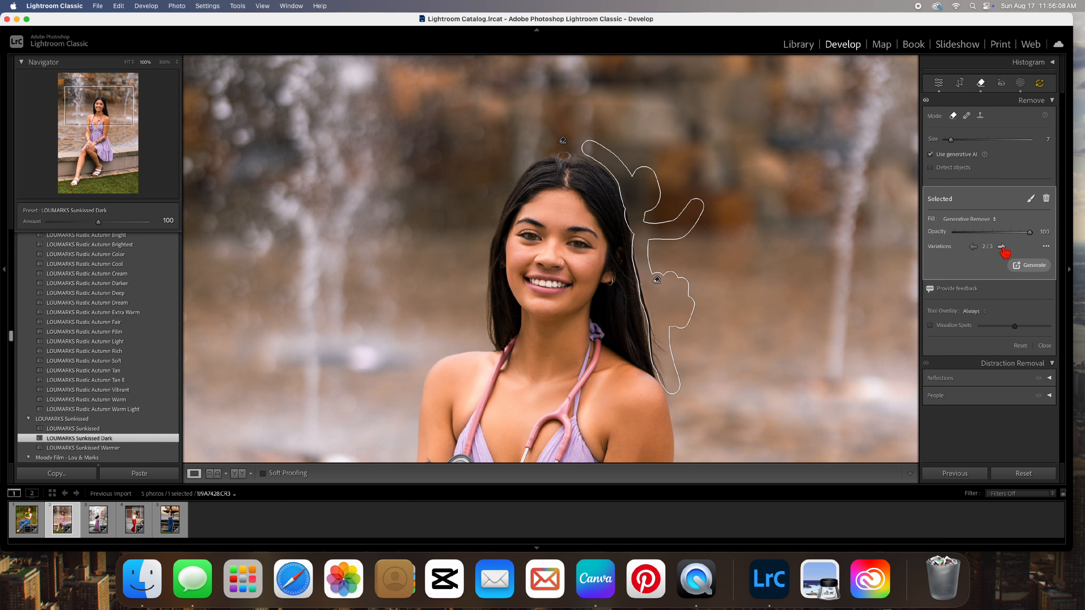
left_click(981, 84)
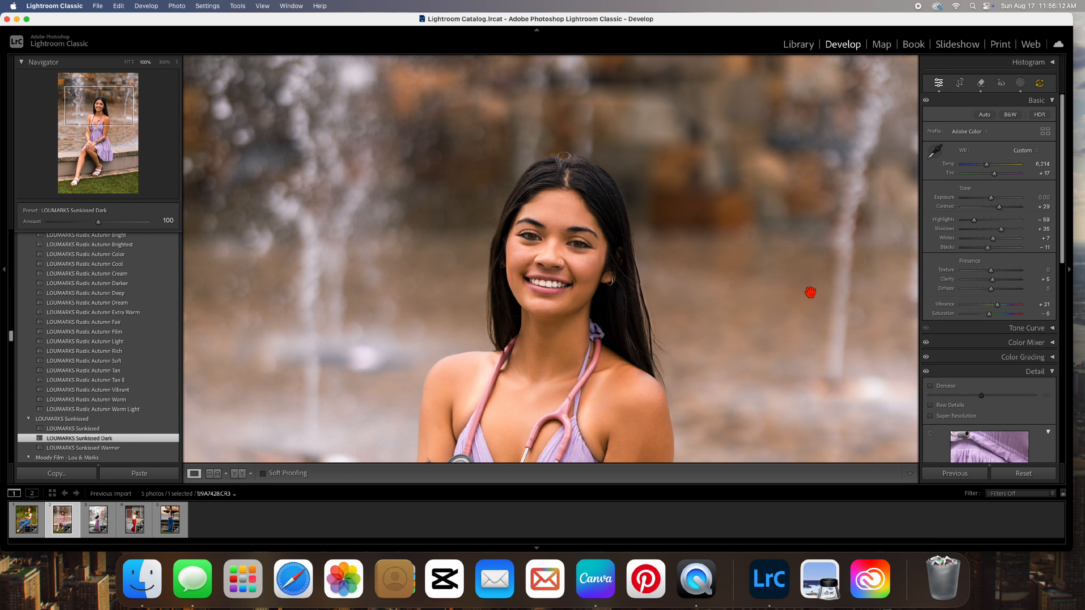
left_click(620, 316)
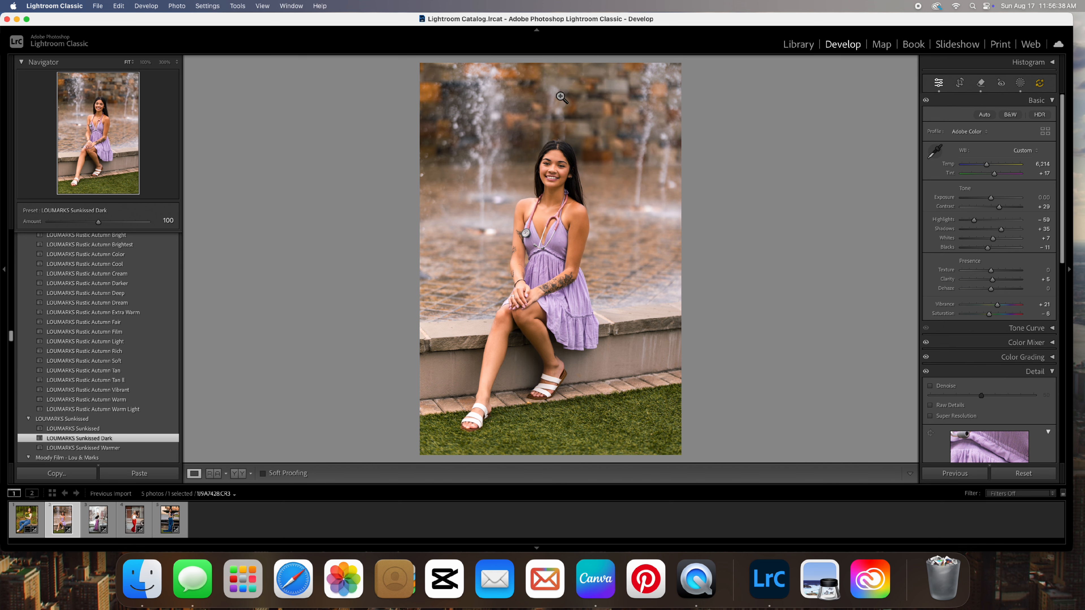
Step: Add a Linear Gradient mask fading diagonally from the photo's upper-left corner toward the woman
left_click(1022, 83)
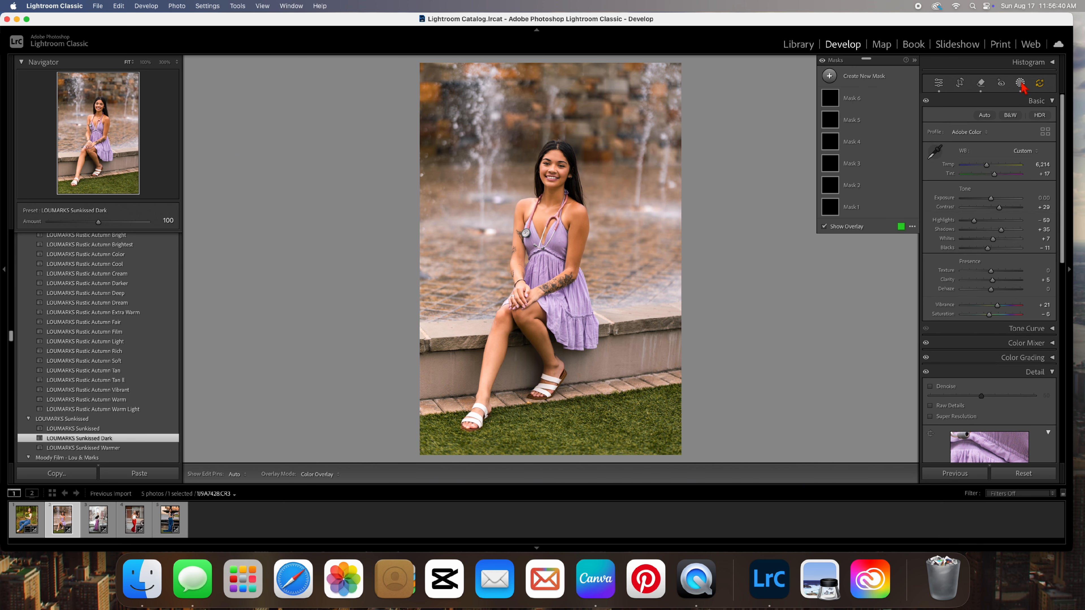
left_click(830, 75)
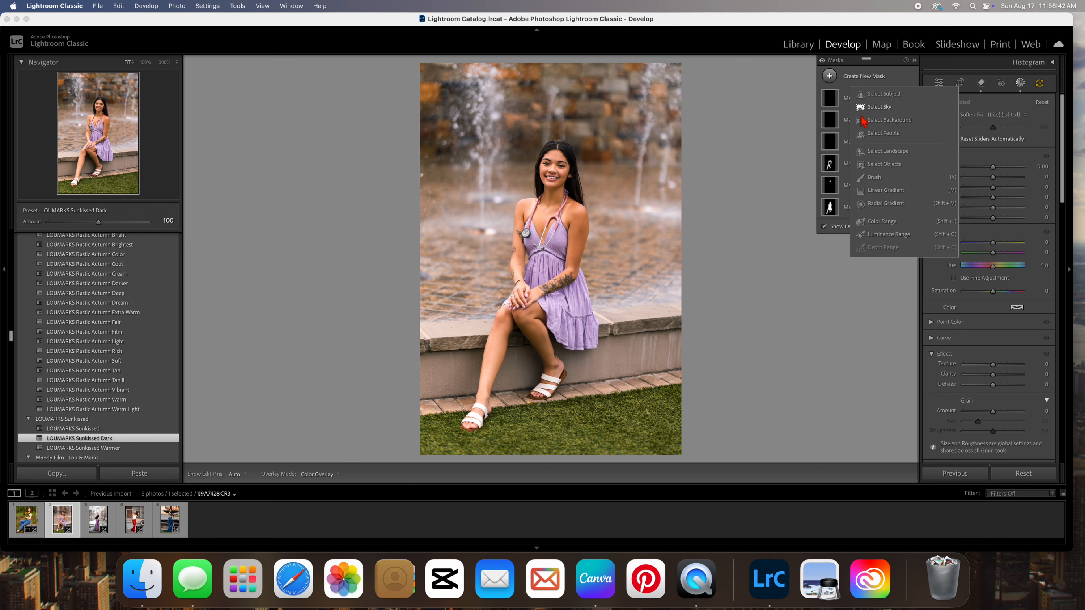
left_click(887, 194)
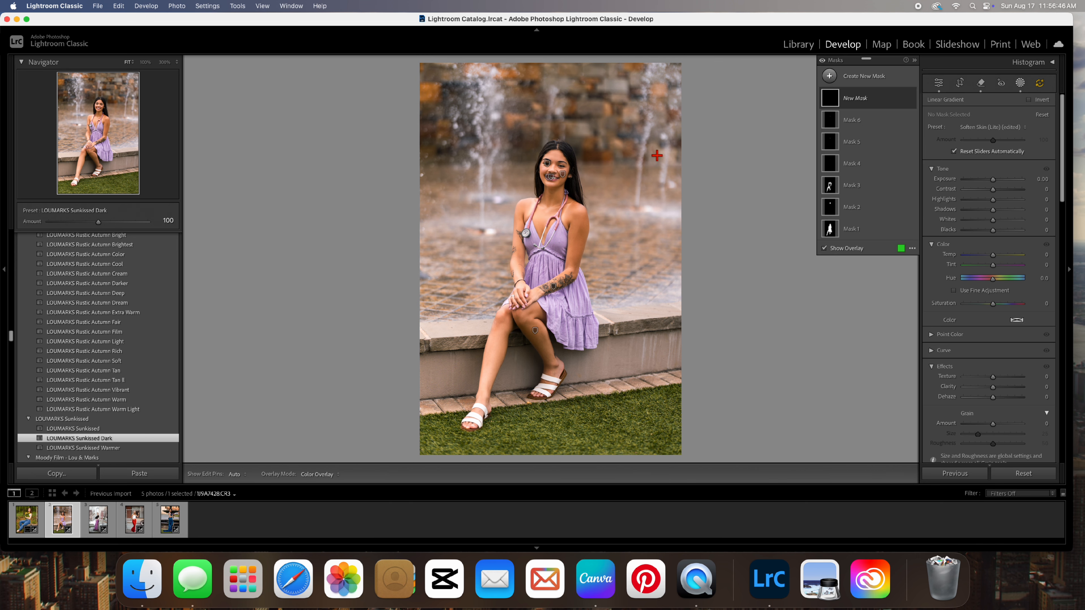
left_click_drag(507, 137, 466, 116)
left_click_drag(517, 149, 584, 235)
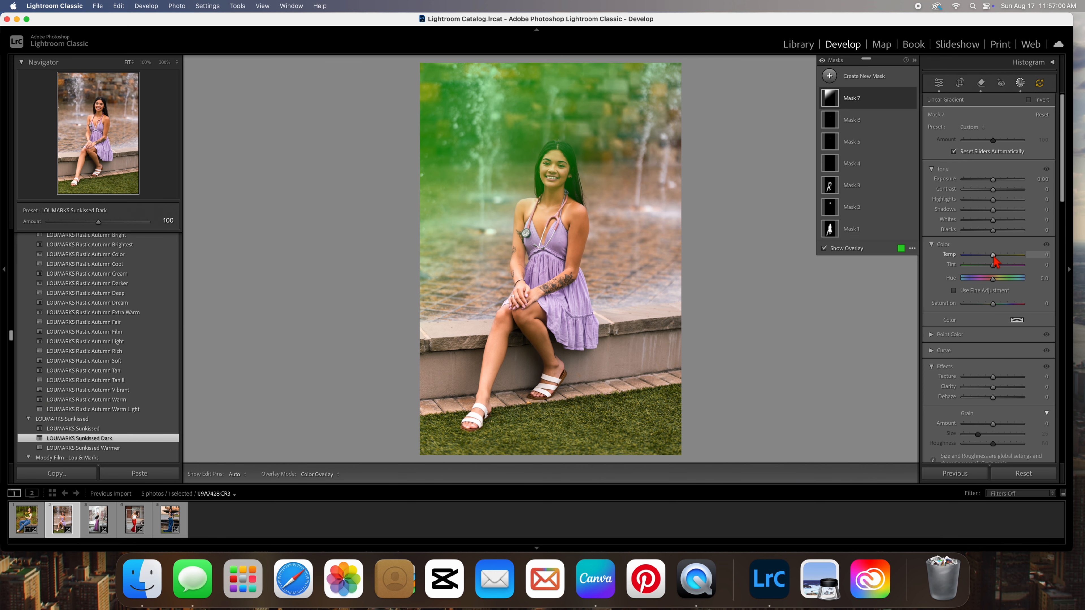
Step: Warm and brighten the linear gradient mask with Temp 61 and Exposure 0.59
left_click_drag(994, 258, 1007, 262)
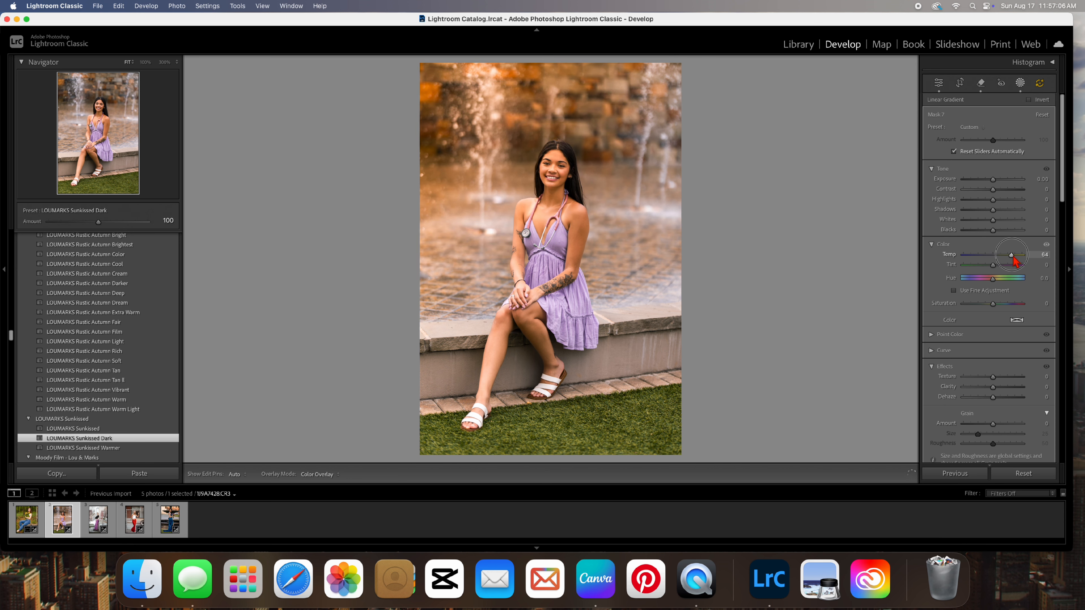
left_click_drag(1014, 257, 1012, 258)
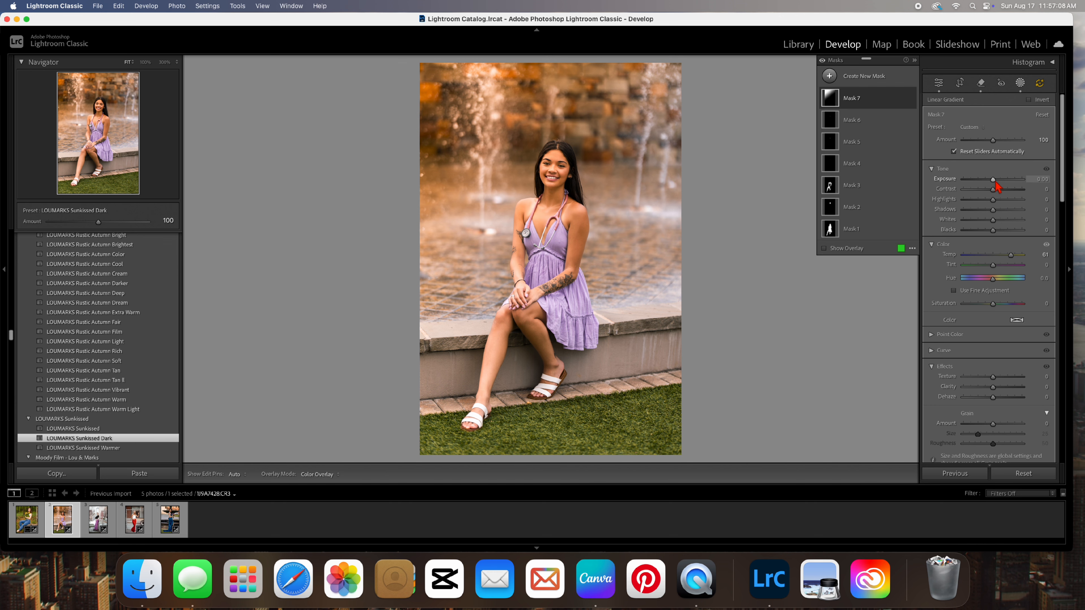
left_click_drag(997, 186, 999, 186)
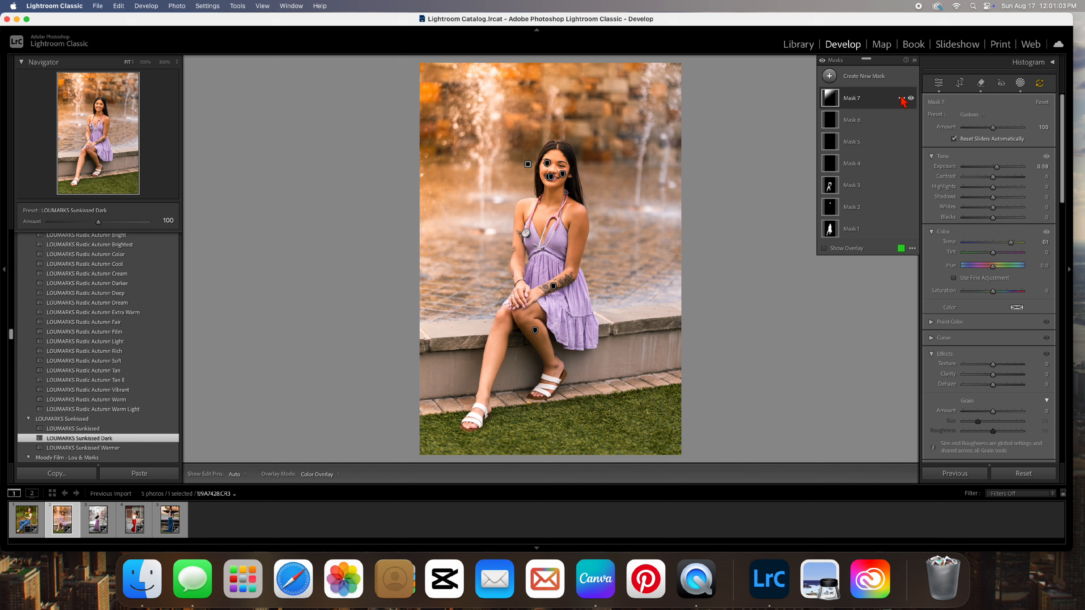
Step: Intersect the linear gradient mask with Select Background so it excludes the woman, and close masking
left_click(903, 99)
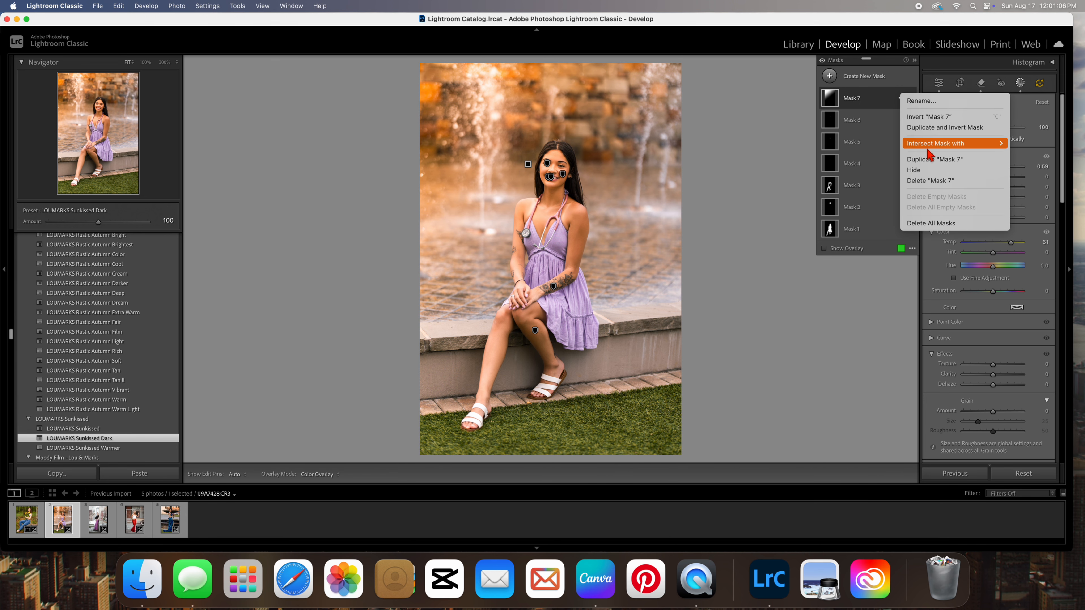
mouse_move(931, 147)
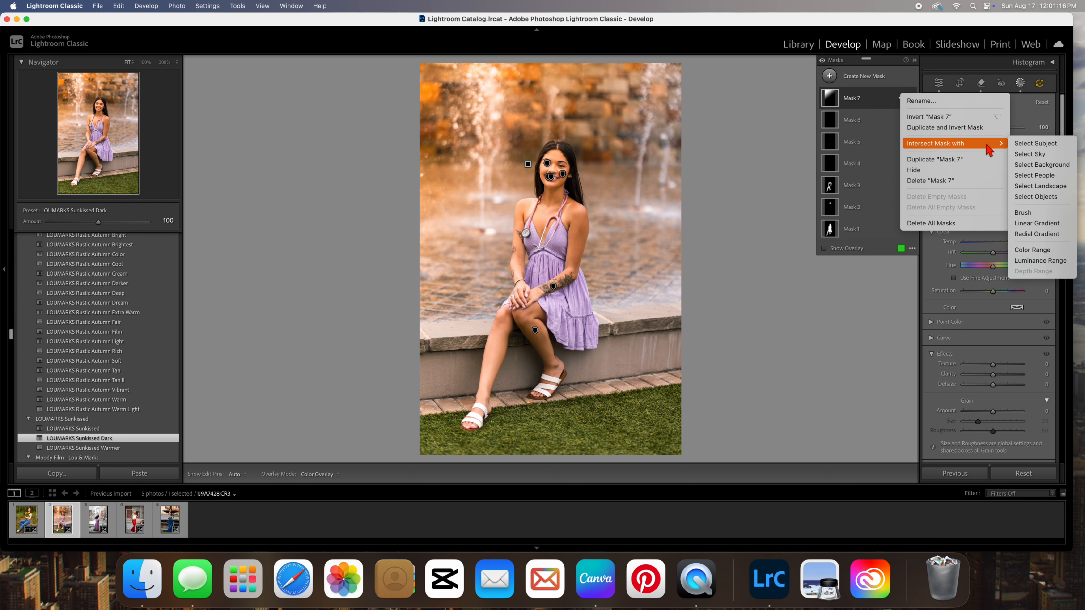
left_click(1027, 165)
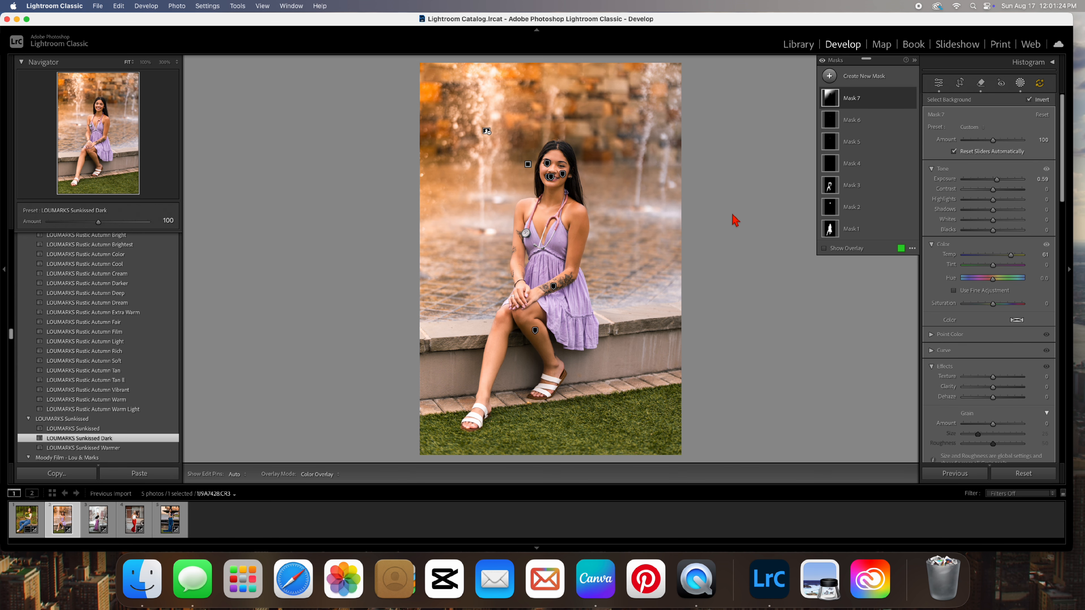
left_click(1021, 83)
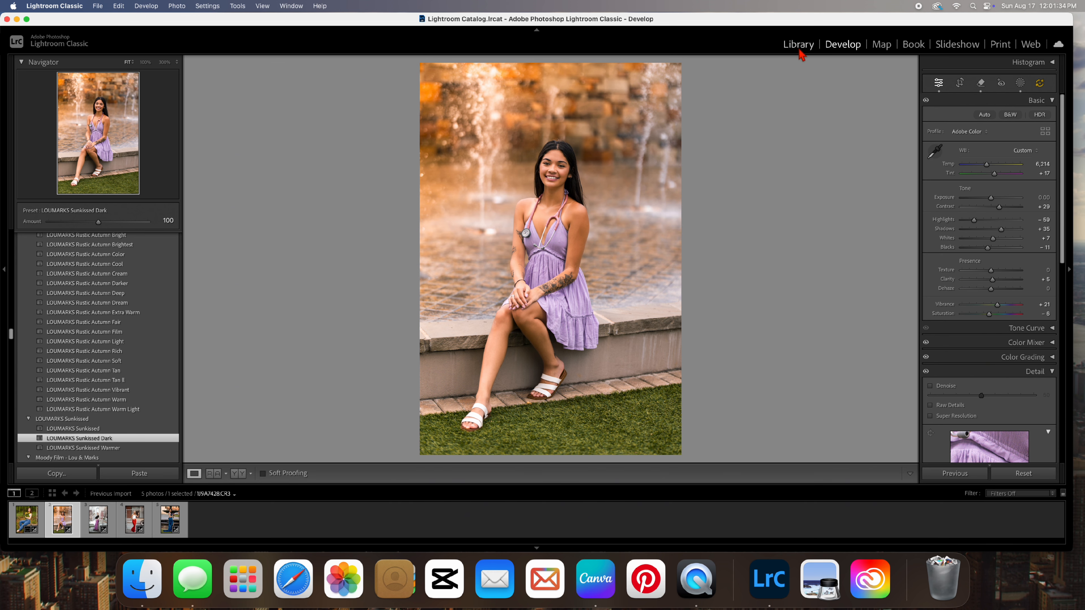
Step: Open the third photo, the woman in purple pants leaning on the stone wall, in Develop
left_click(764, 231)
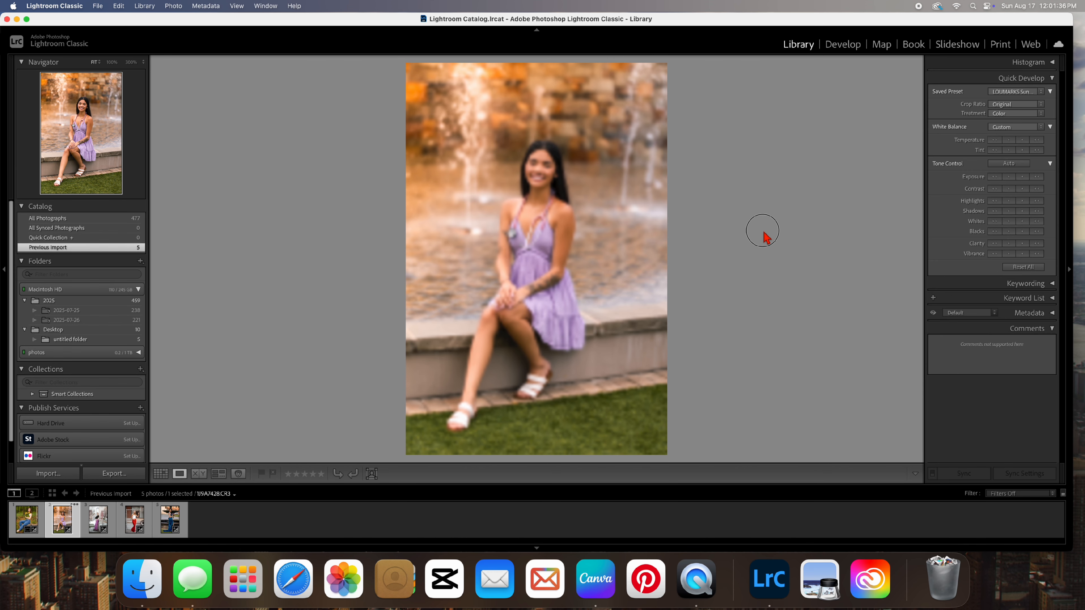
left_click(340, 111)
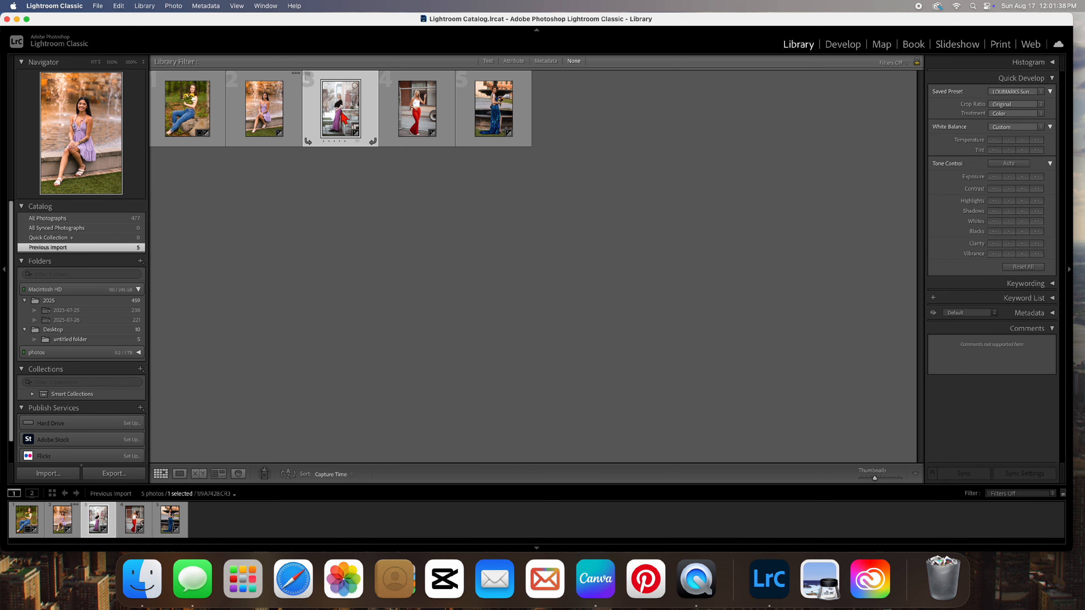
double_click(343, 118)
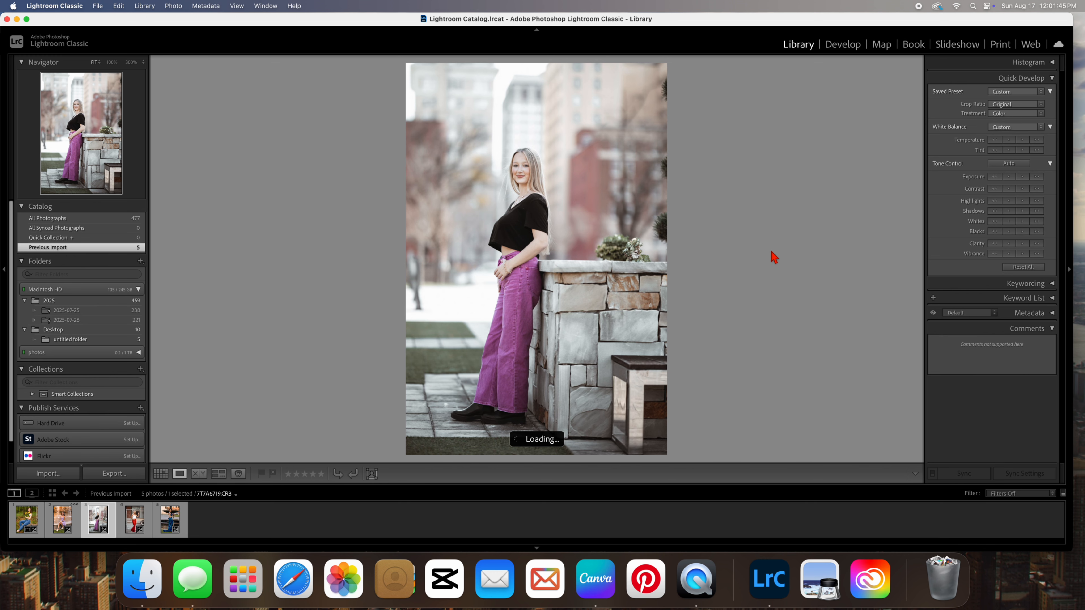
left_click(844, 48)
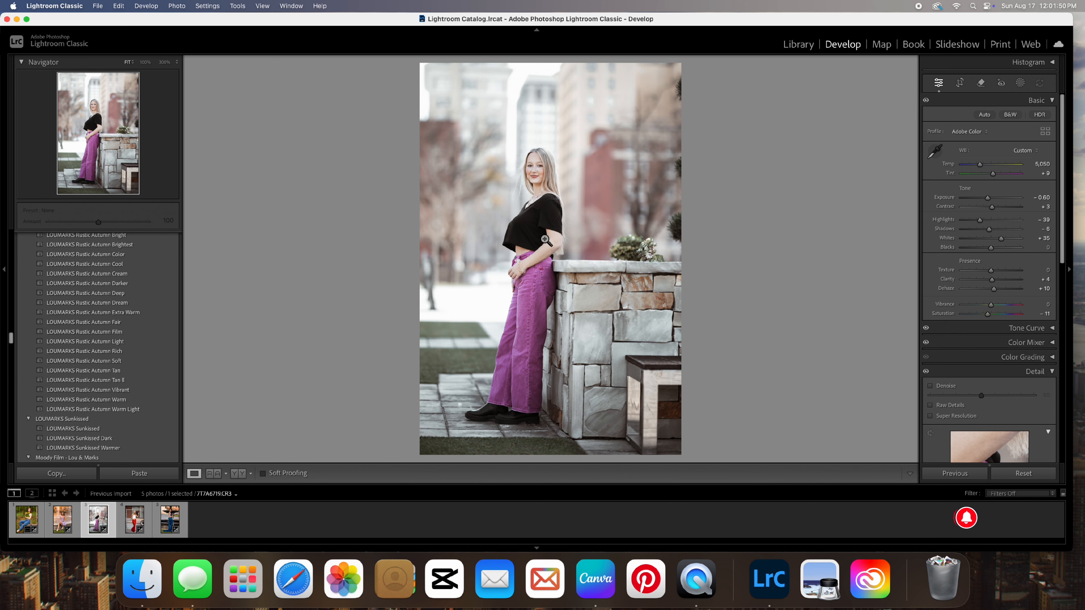
Step: Create a Select Background mask around the woman and lower its Exposure to darken the background
left_click(1020, 83)
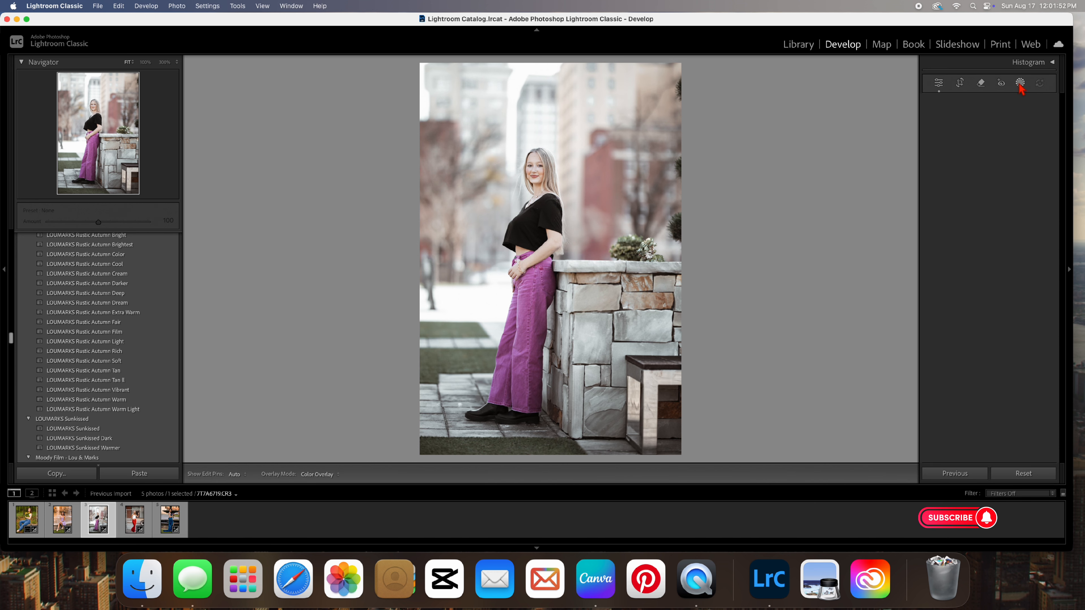
left_click(1023, 123)
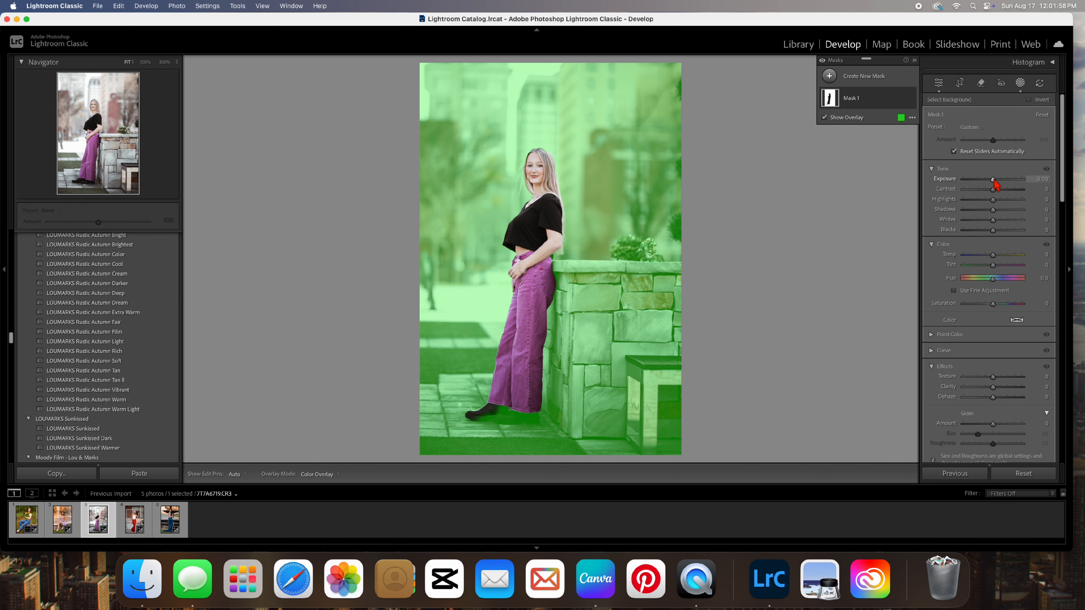
left_click_drag(994, 180, 993, 180)
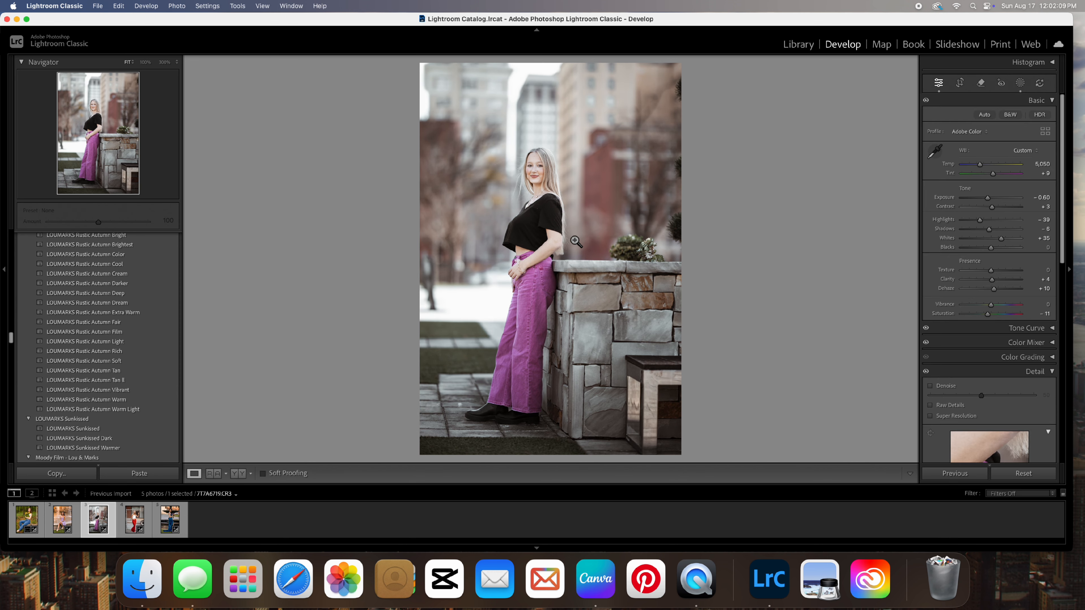
Step: Remove the lint specks across the woman's black top with generative Remove, and close the tool
left_click(561, 257)
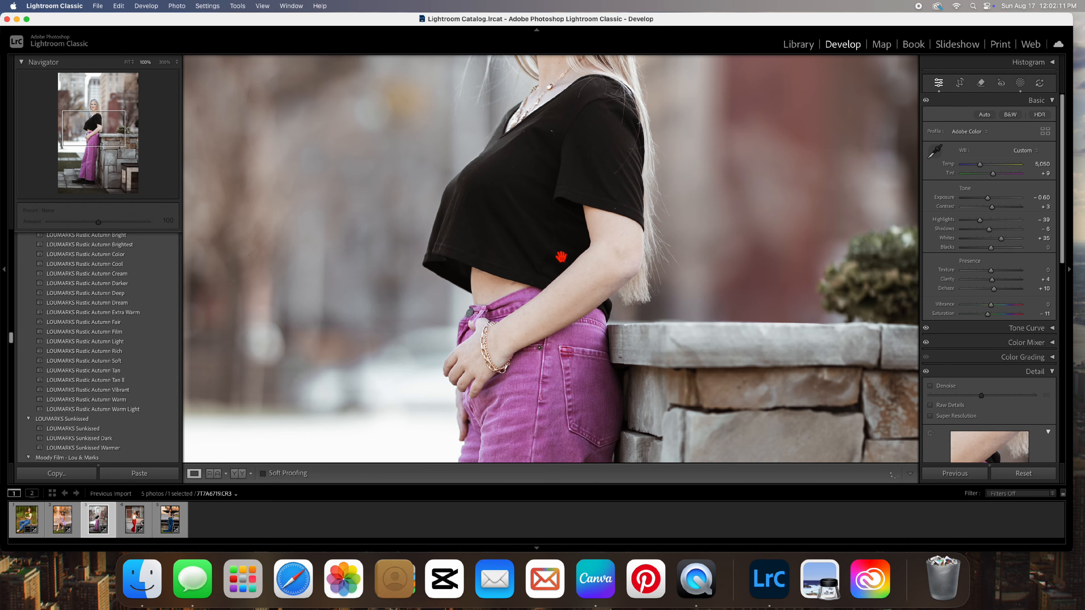
scroll(561, 256, "up", 5)
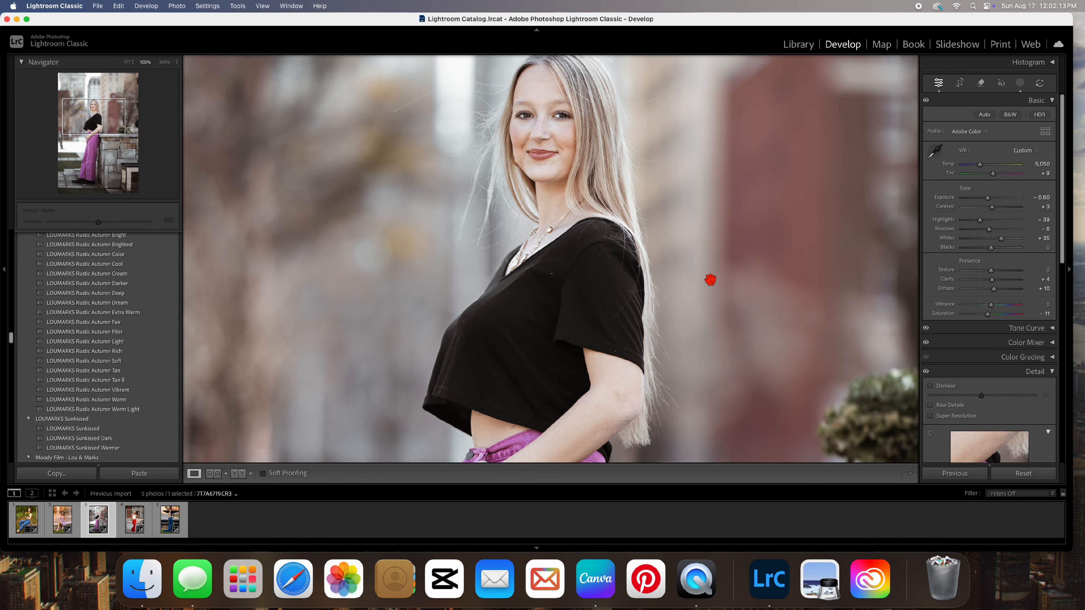
left_click(981, 84)
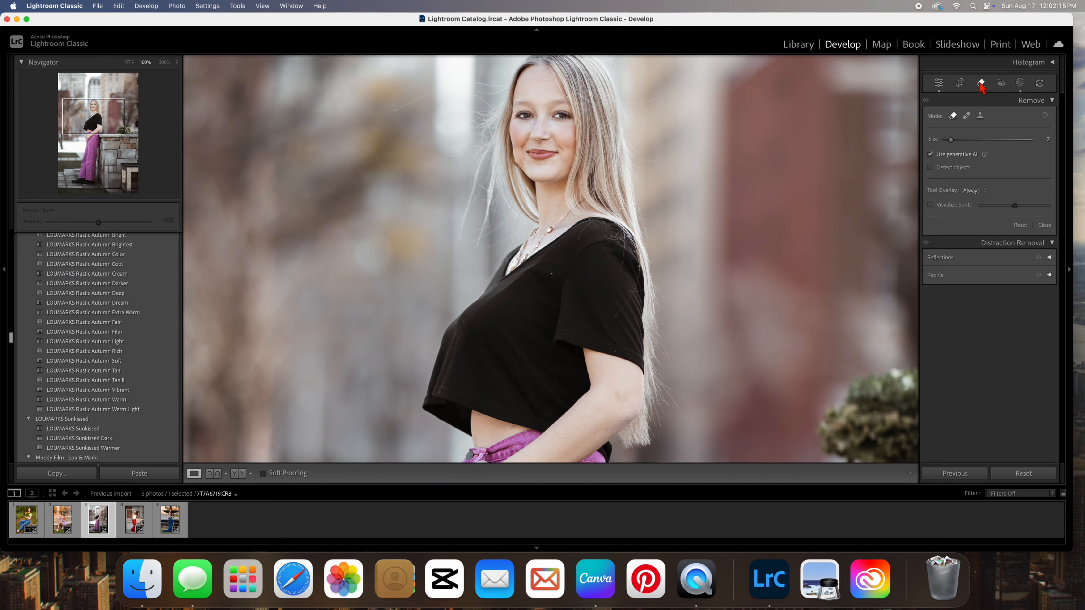
scroll(622, 353, "up", 2)
left_click(619, 349)
left_click(550, 273)
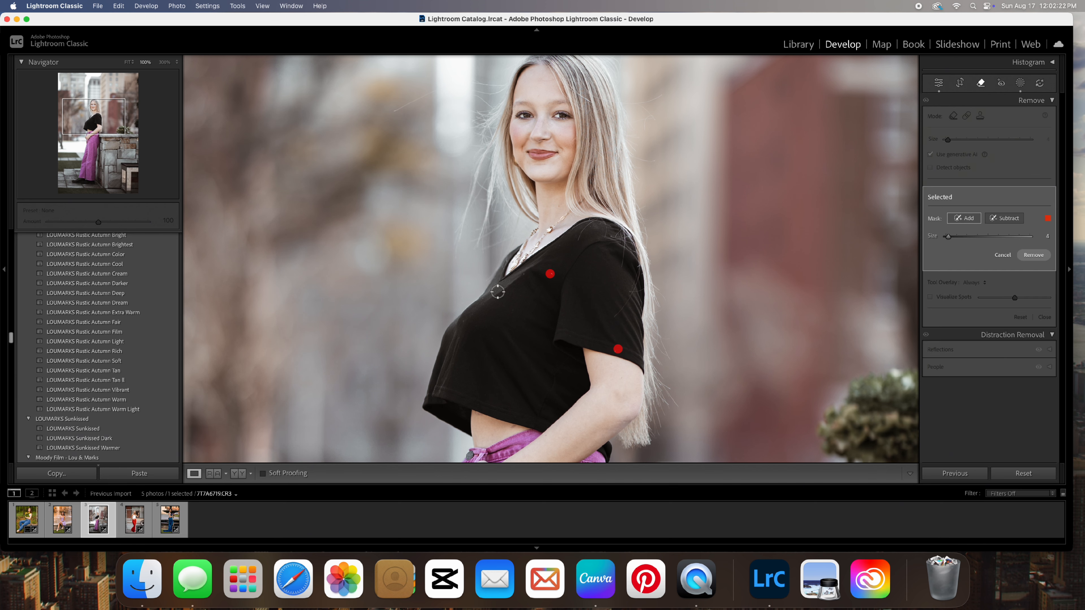
left_click(525, 277)
left_click(533, 269)
scroll(495, 286, "down", 1)
left_click(494, 286)
left_click(512, 313)
left_click(484, 301)
left_click_drag(470, 321, 468, 324)
left_click(1034, 256)
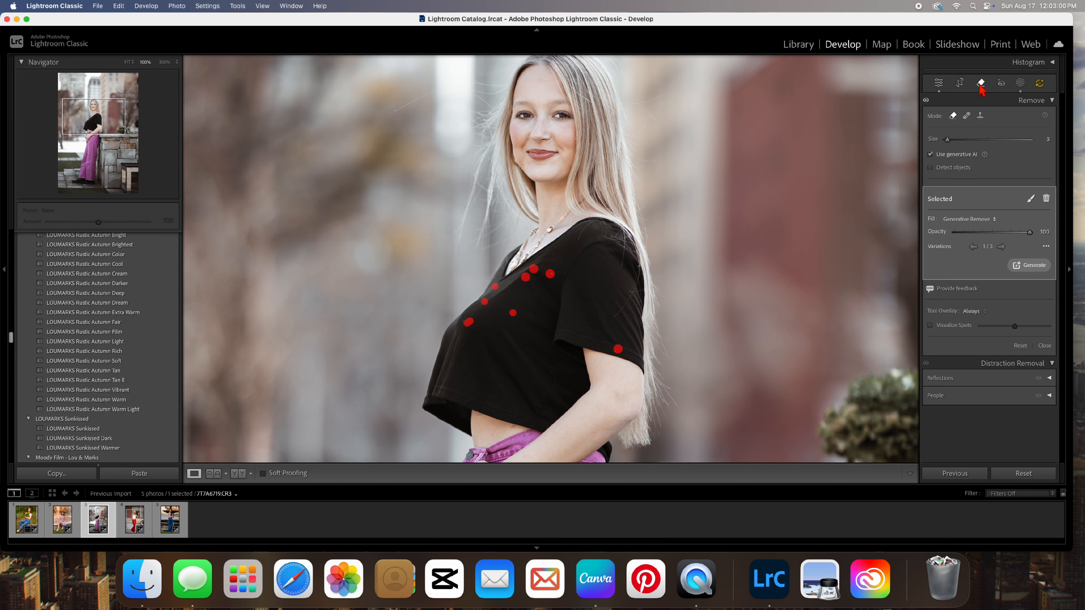
left_click(981, 86)
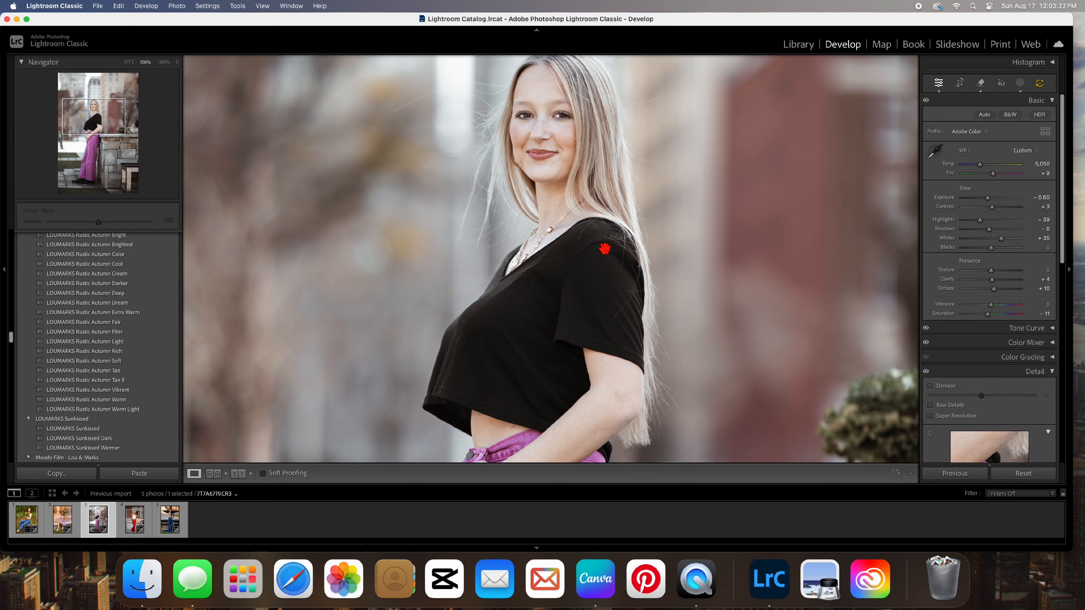
Step: Create separate Select People masks for the woman's facial skin, body skin and eyes
scroll(605, 249, "up", 5)
scroll(604, 249, "down", 3)
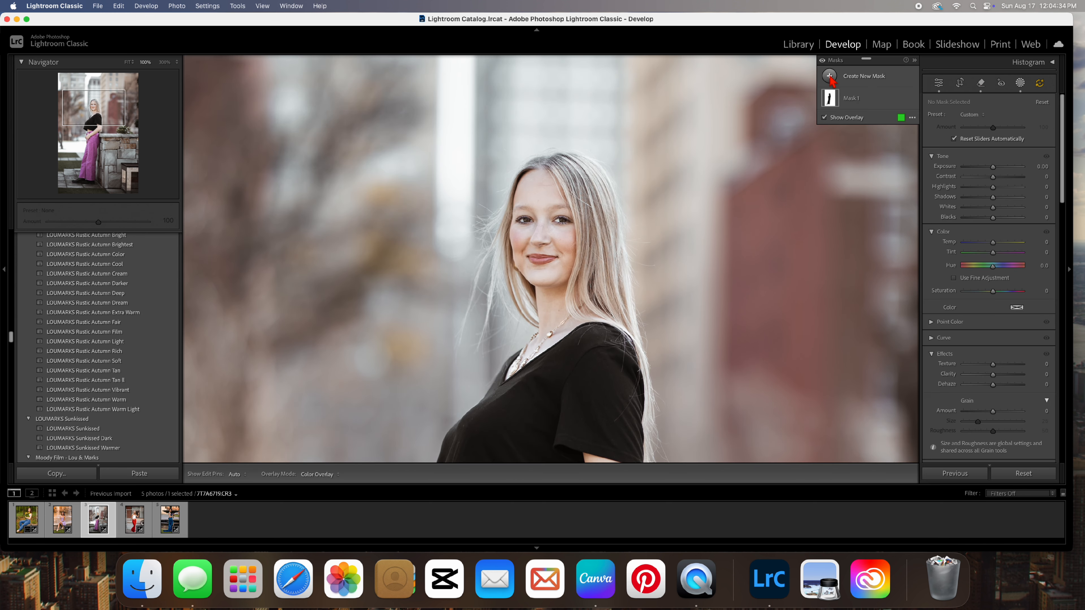
left_click(829, 76)
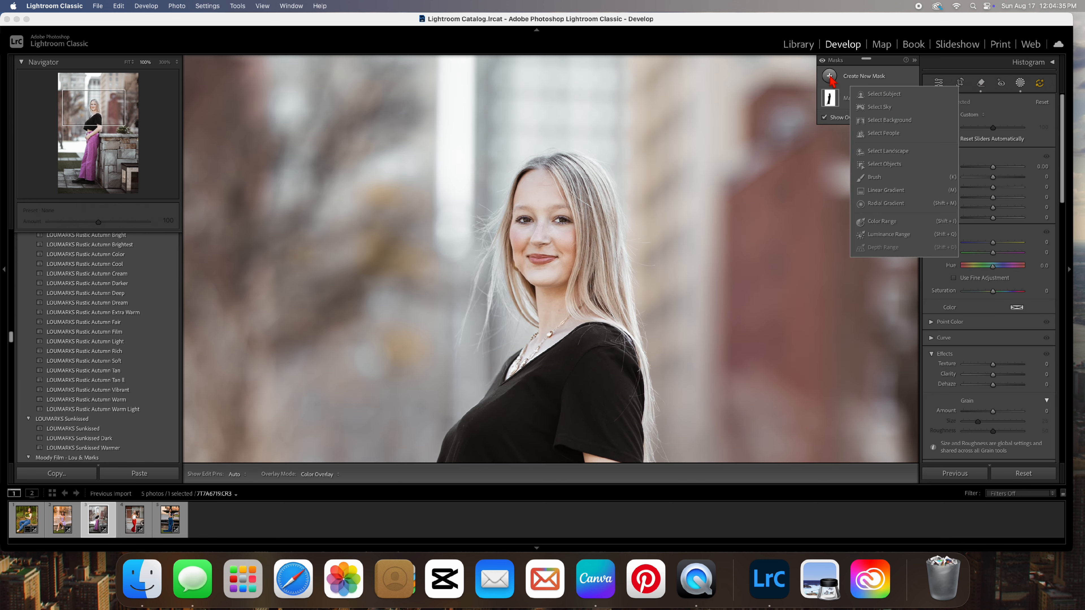
left_click(895, 134)
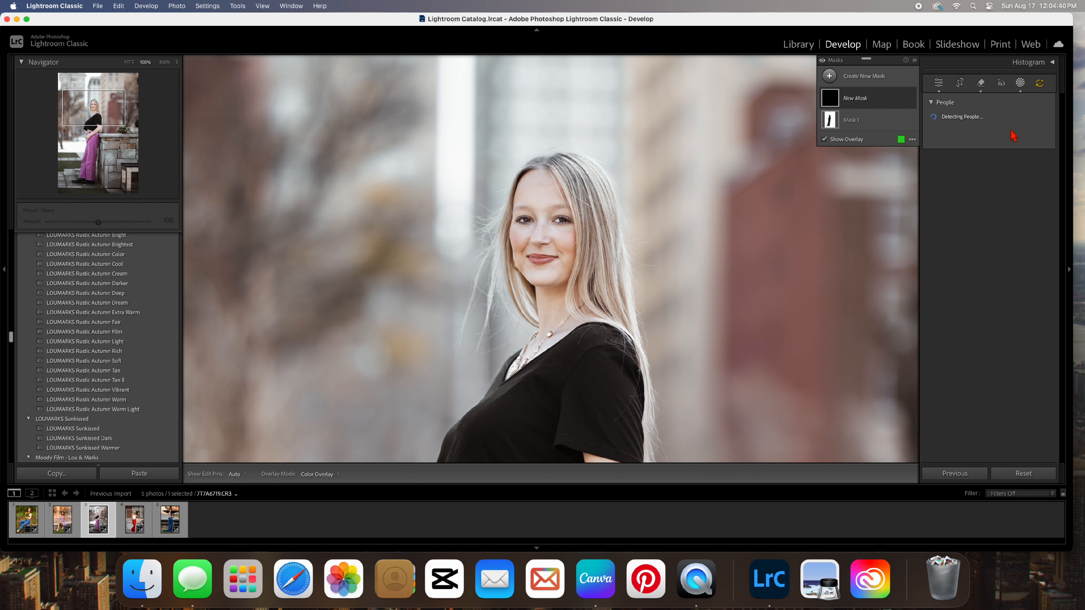
left_click(952, 123)
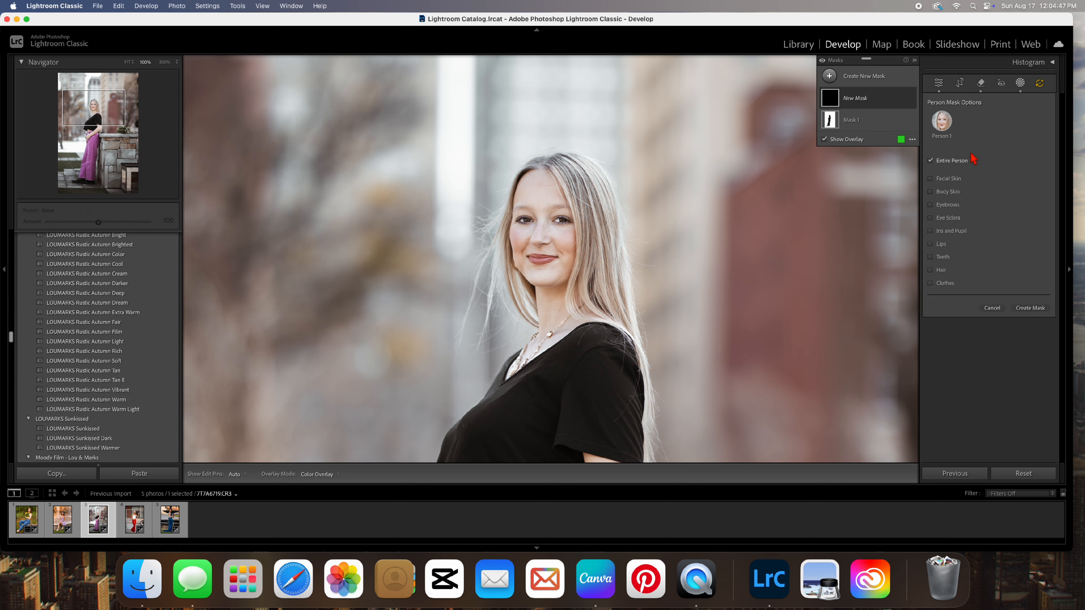
left_click(931, 178)
left_click(931, 192)
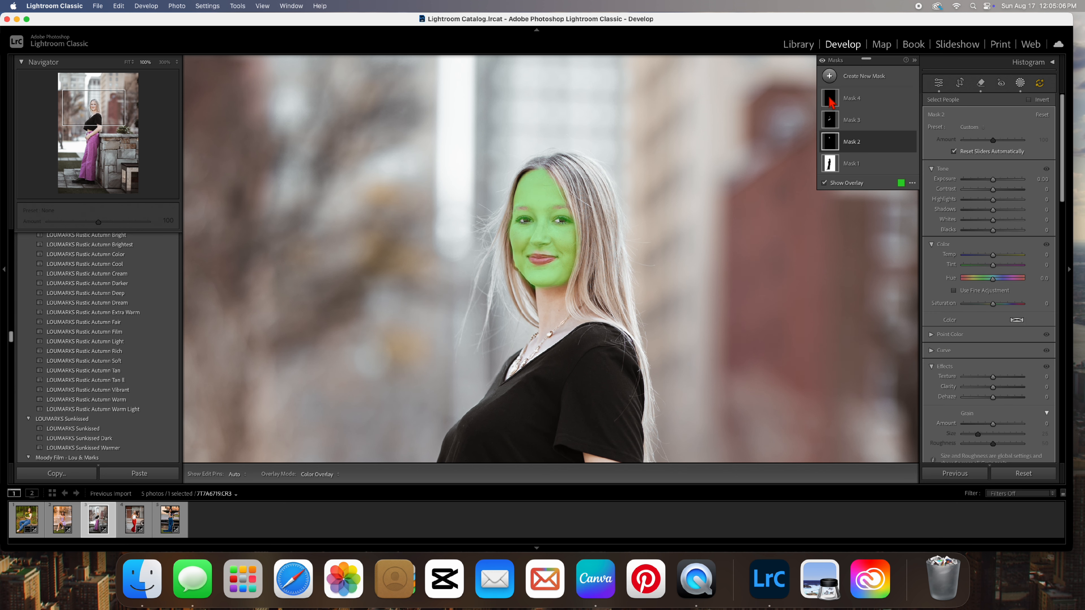
Step: Brighten the woman's eye mask by setting its Exposure to 0.64
left_click(830, 102)
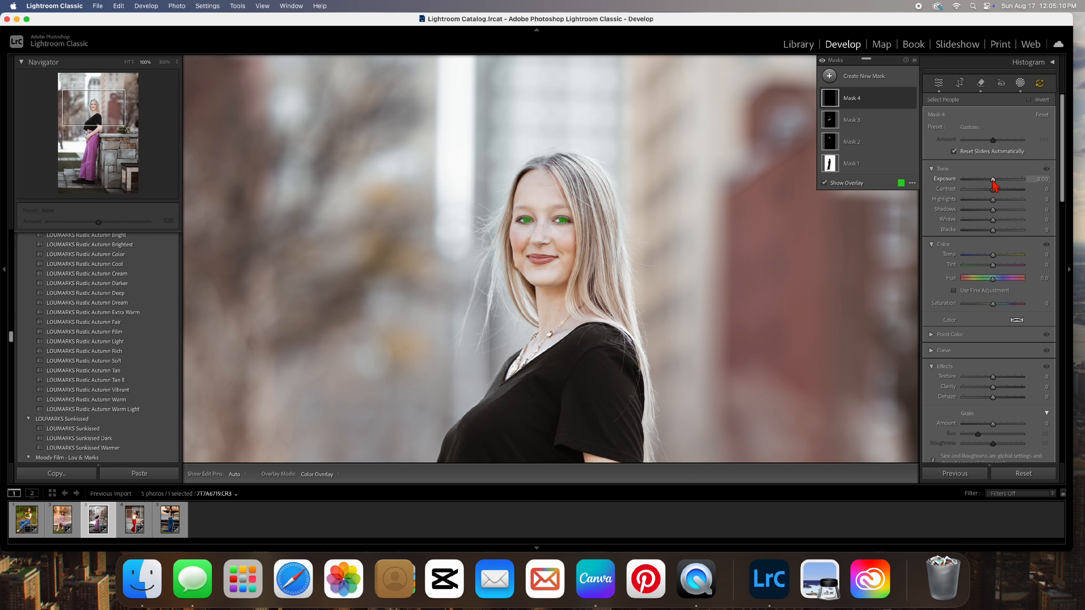
left_click_drag(993, 179, 993, 179)
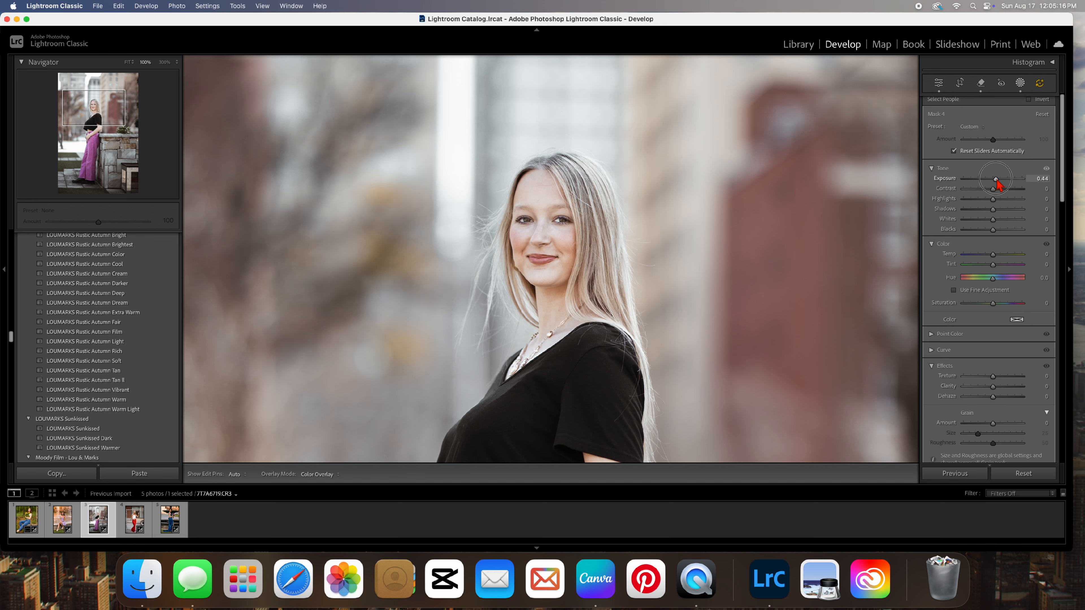
left_click_drag(999, 184, 999, 183)
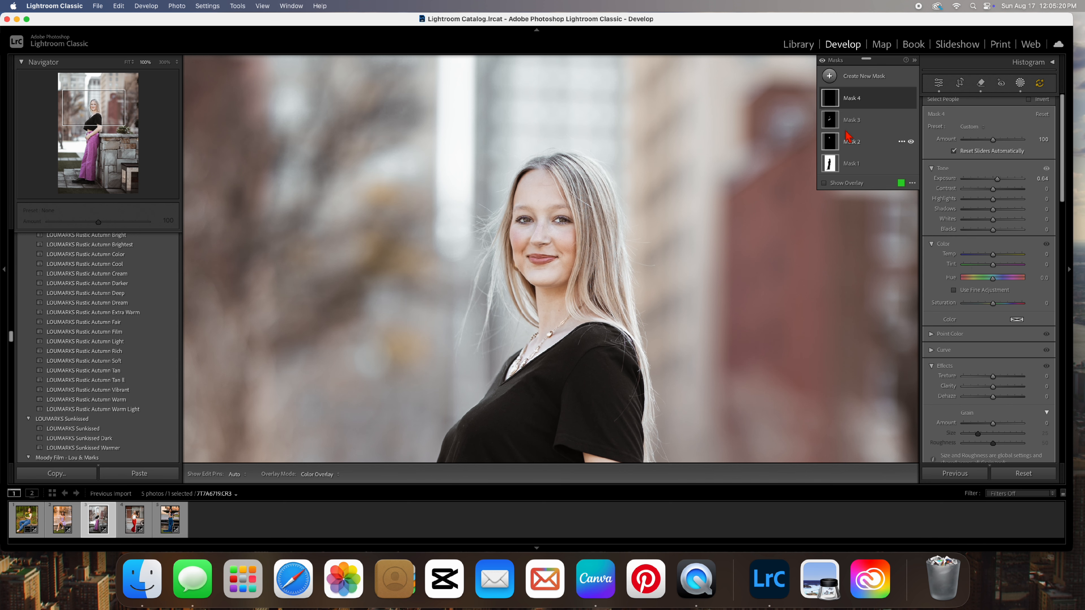
Step: Apply the Soften Skin (Lite) preset to the body skin mask and the facial skin mask, and close masking
left_click(836, 130)
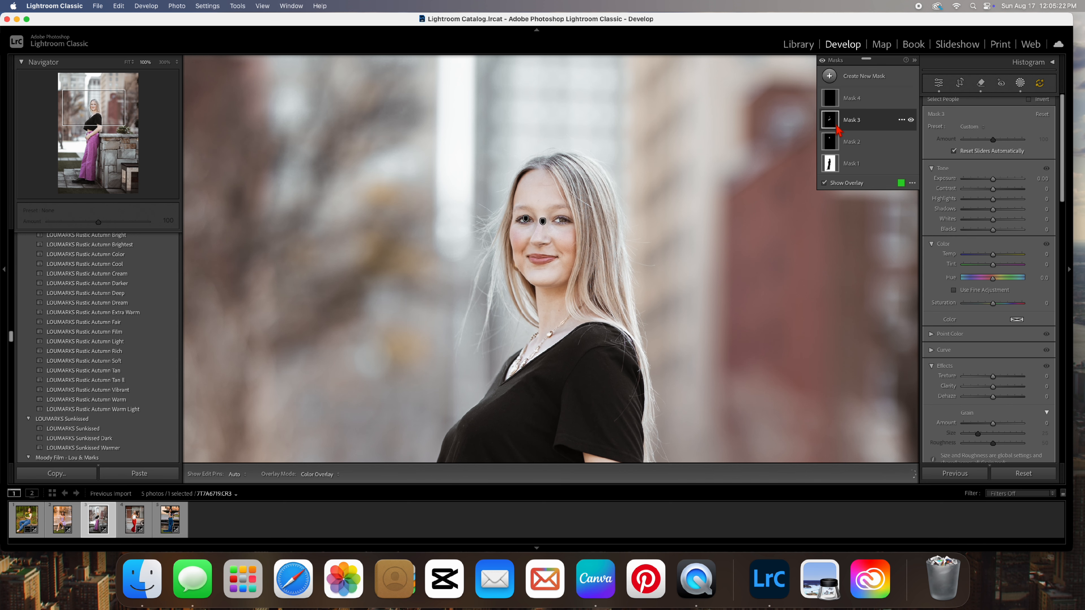
left_click_drag(994, 380, 993, 381)
left_click(984, 130)
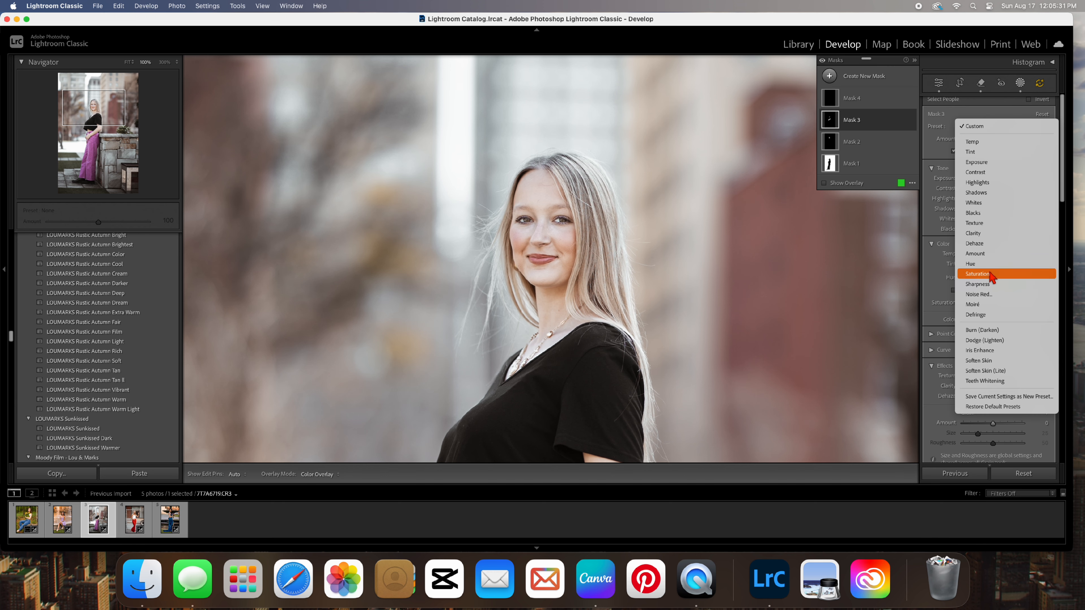
left_click(987, 372)
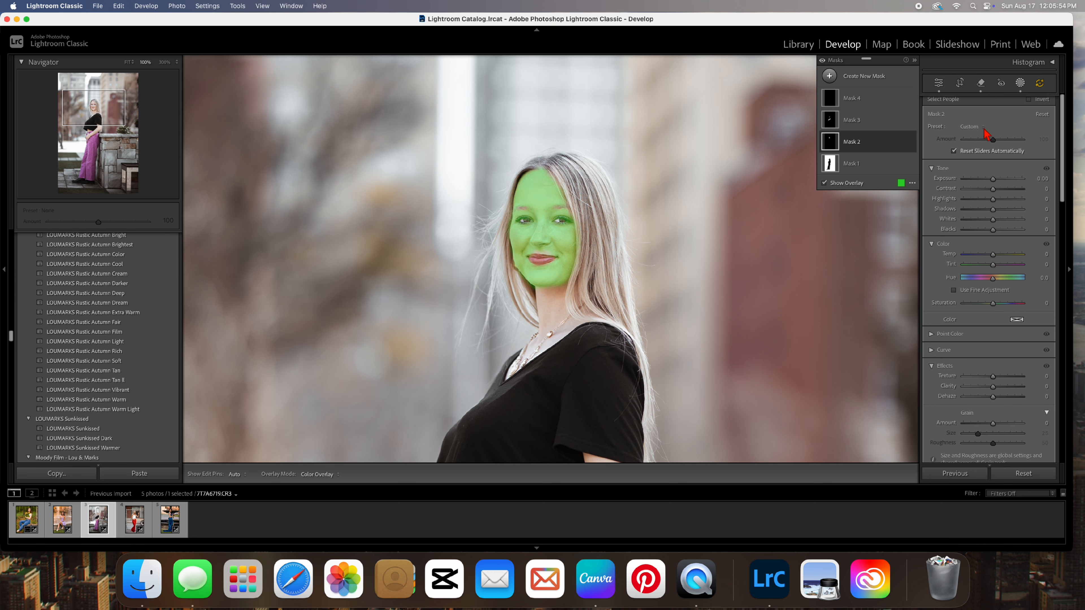
left_click(985, 131)
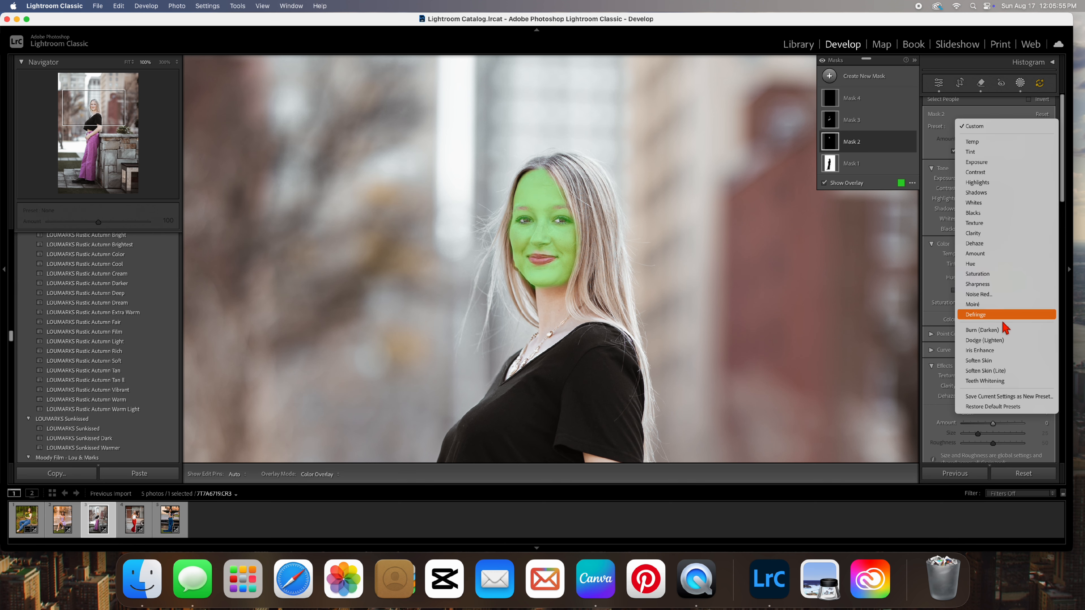
left_click(993, 370)
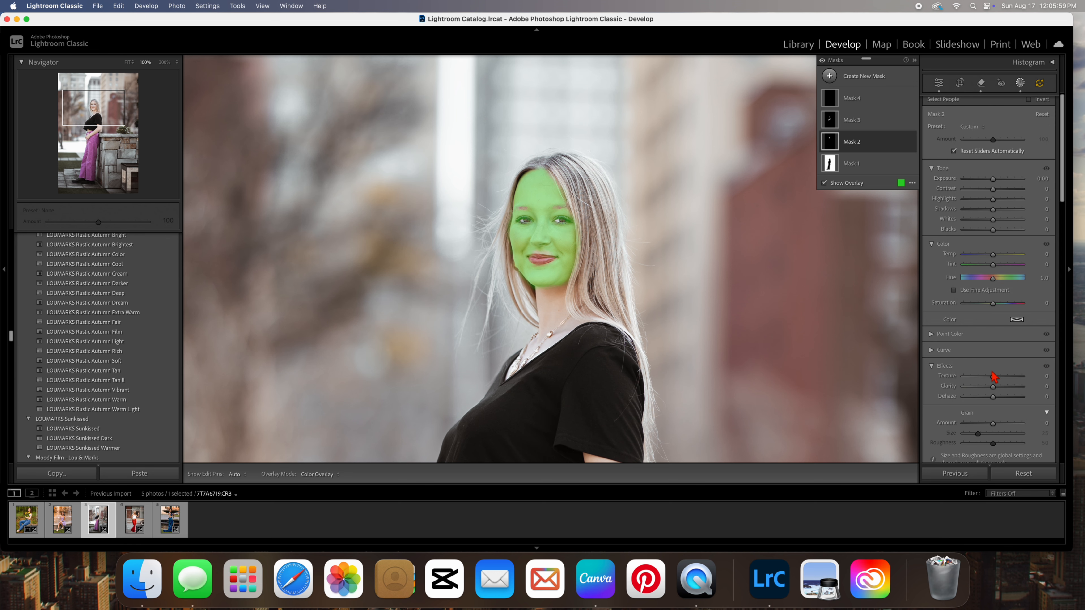
key("o")
left_click(1021, 83)
scroll(582, 286, "down", 2)
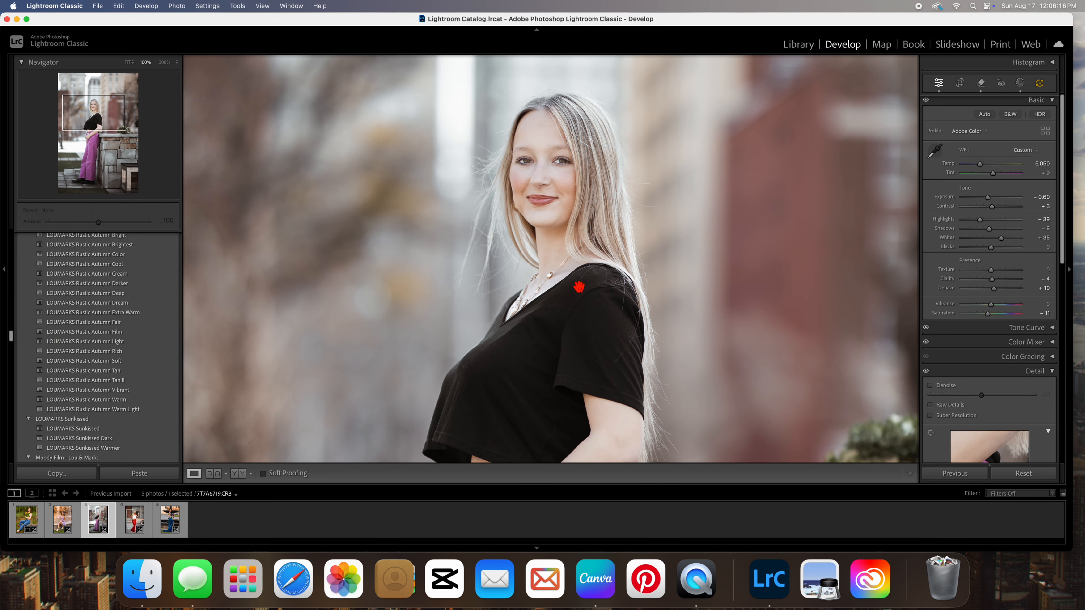
left_click(680, 250)
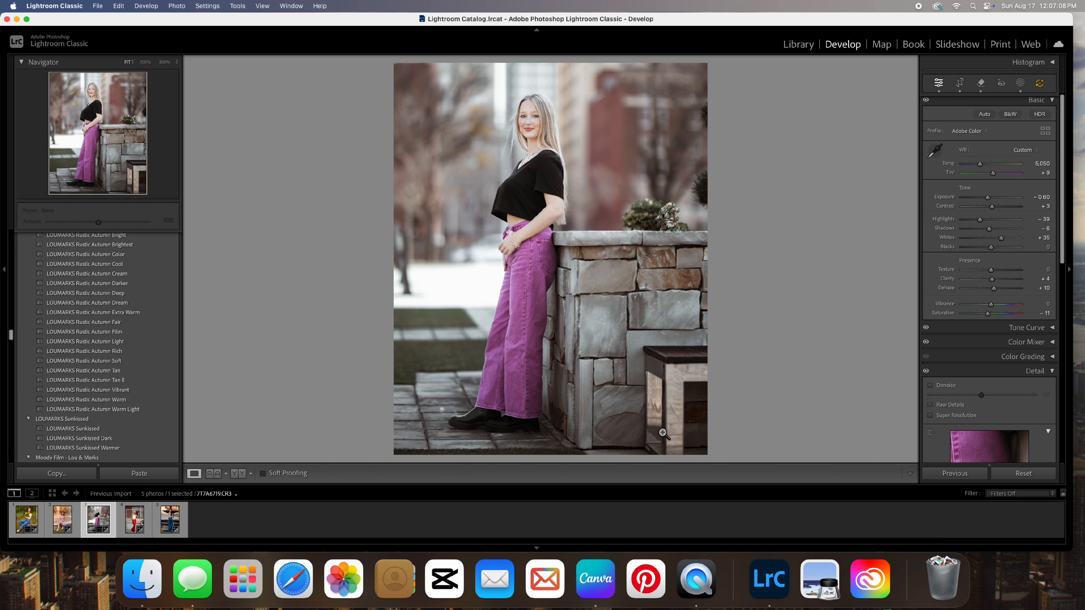
Step: Remove the small table in front of the stone wall with generative Remove, and close the tool
left_click(981, 83)
scroll(664, 310, "up", 10)
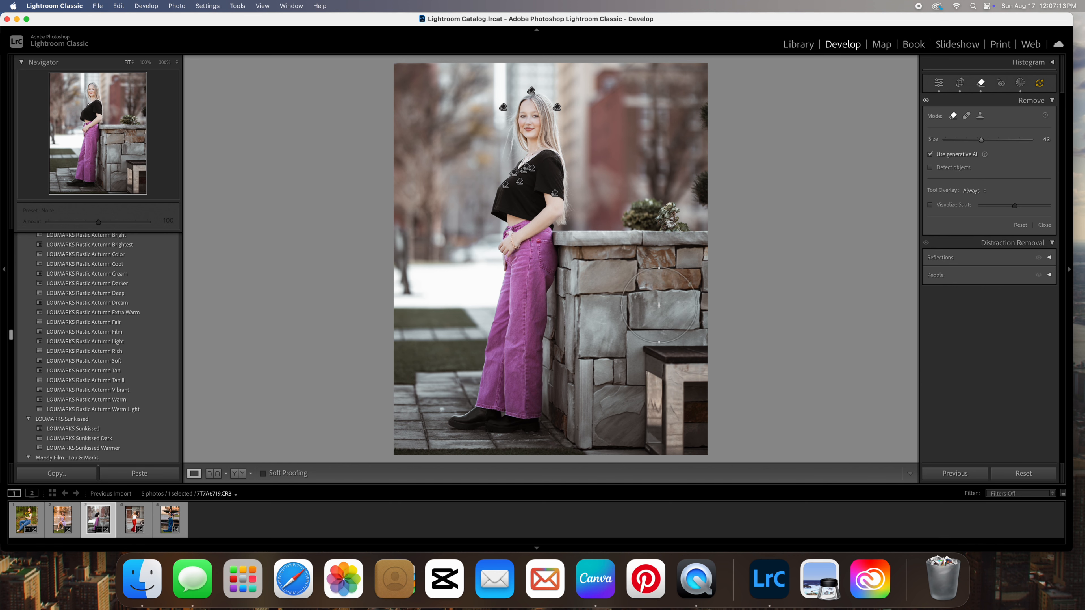
mouse_move(694, 355)
left_mouse_down()
mouse_move(656, 361)
mouse_move(653, 447)
left_mouse_up()
left_click(1033, 255)
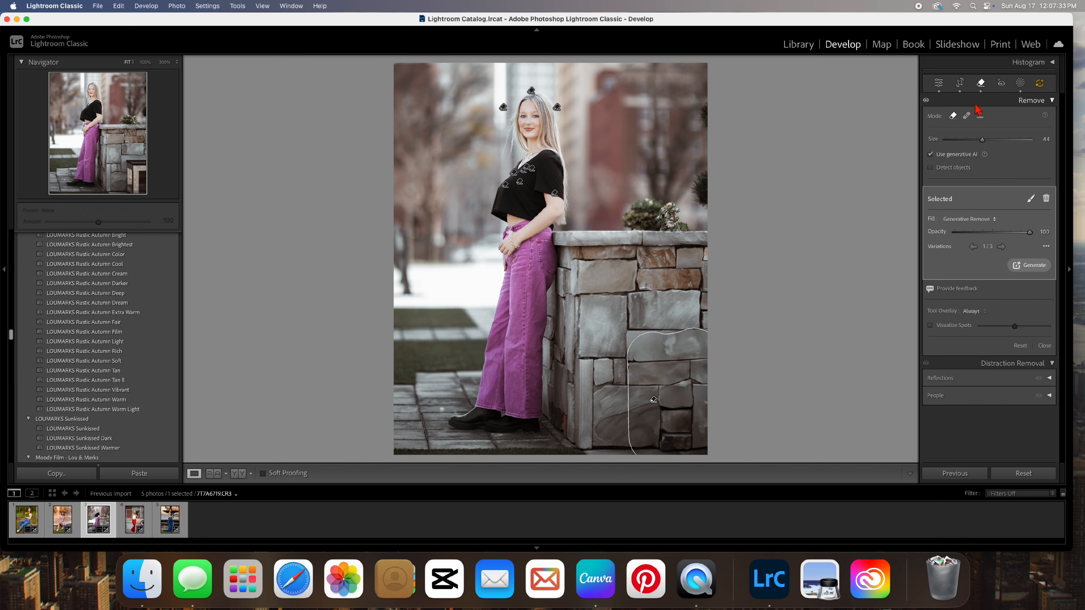
left_click(981, 83)
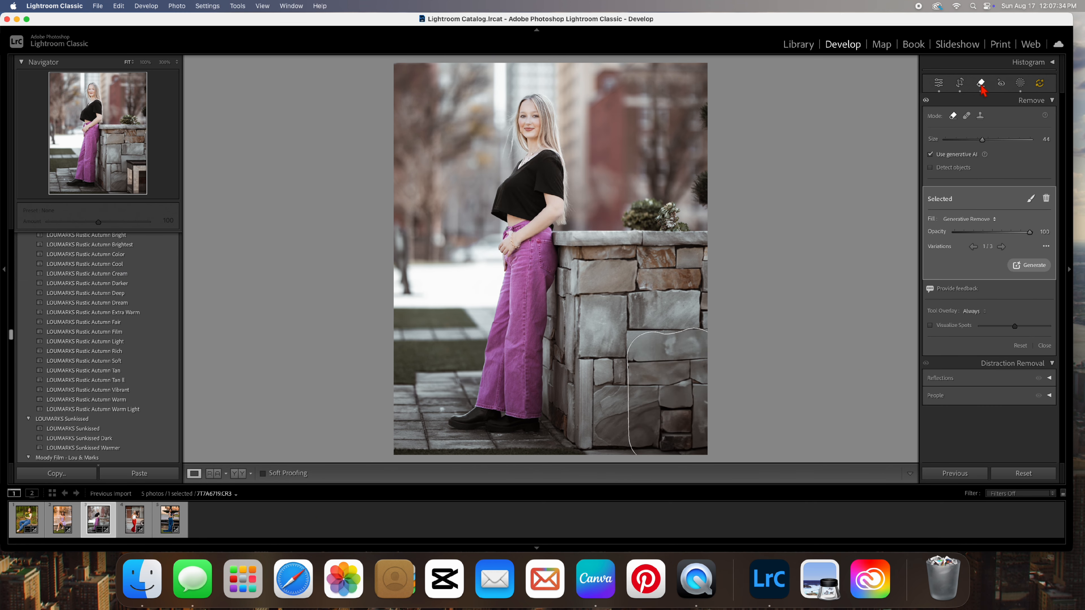
Step: Open the fourth photo, the woman in red pants by the chain-link fence, in Develop
key("g")
double_click(410, 133)
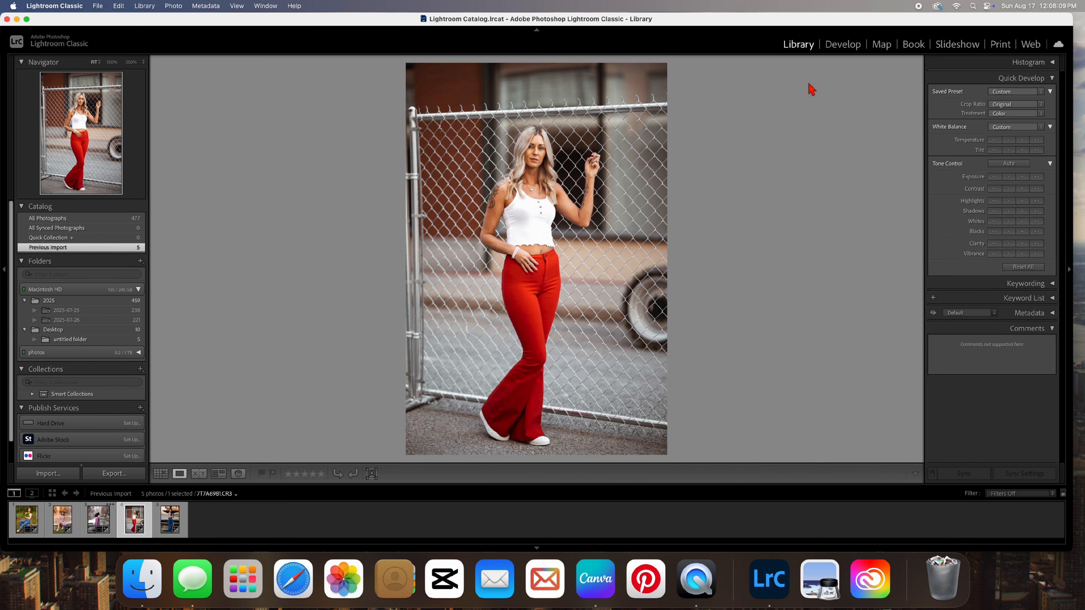
left_click(842, 46)
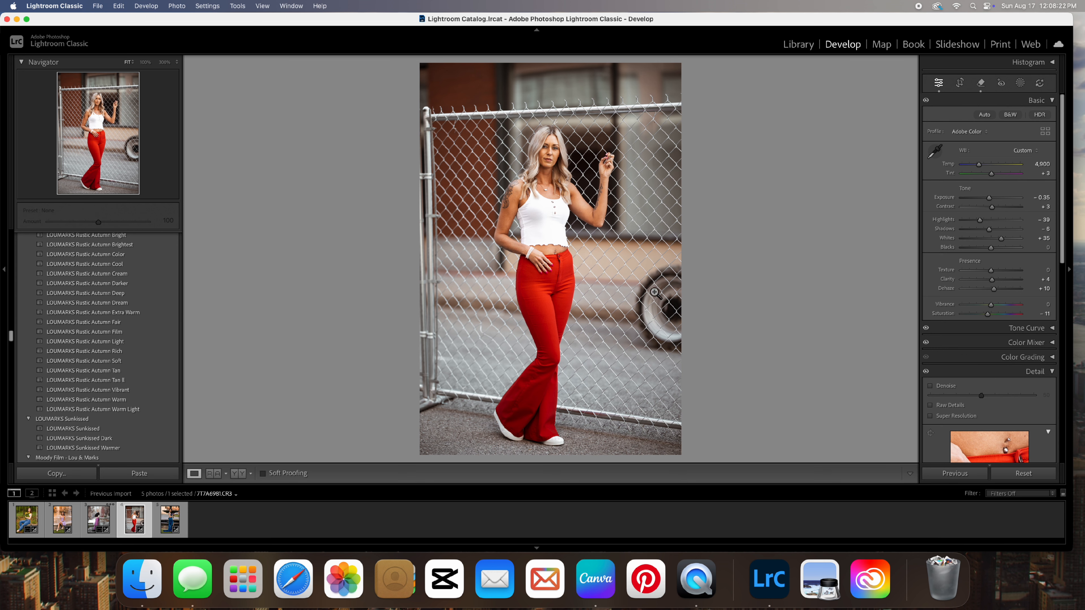
Step: Remove the vehicle wheel behind the chain-link fence with generative Remove
left_click(981, 83)
mouse_move(673, 287)
left_mouse_down()
mouse_move(660, 314)
mouse_move(645, 299)
mouse_move(671, 346)
left_mouse_up()
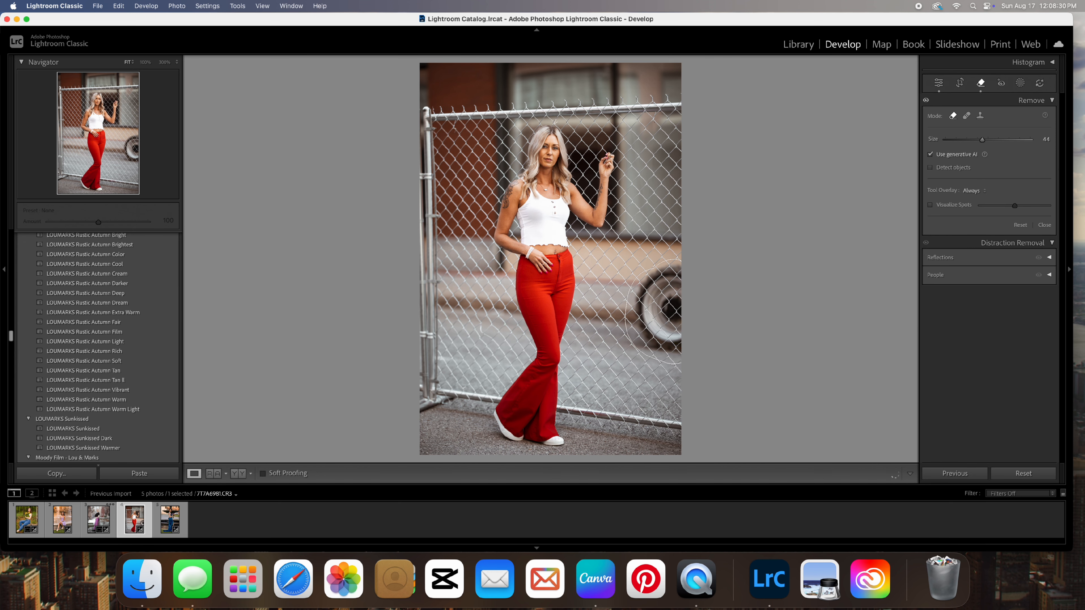
left_click(1034, 255)
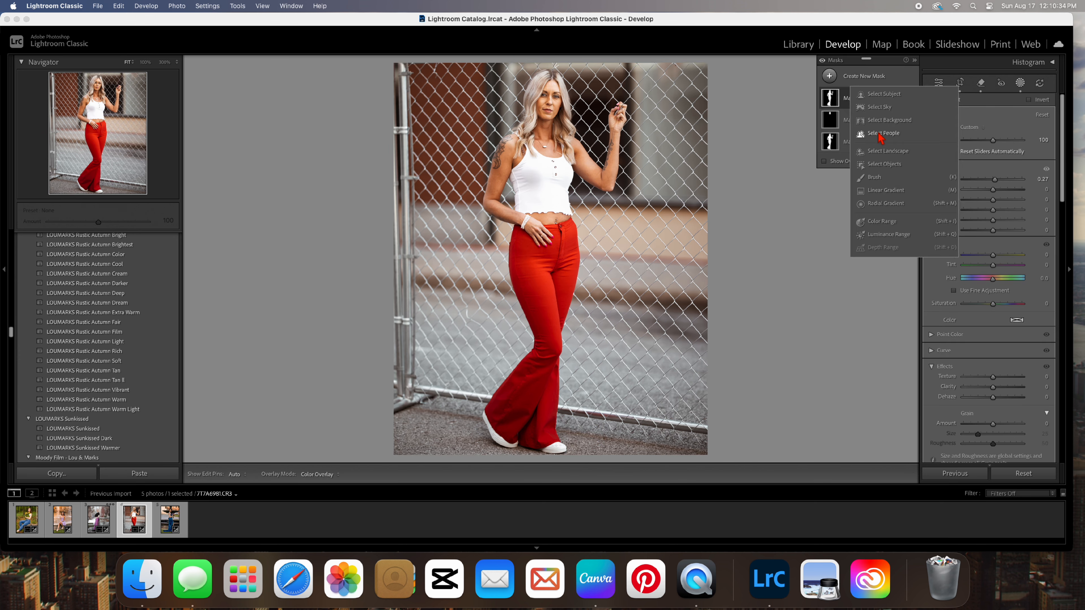
Step: Create two separate Select People masks for the woman's facial skin and body skin, and select the body skin mask
left_click(869, 134)
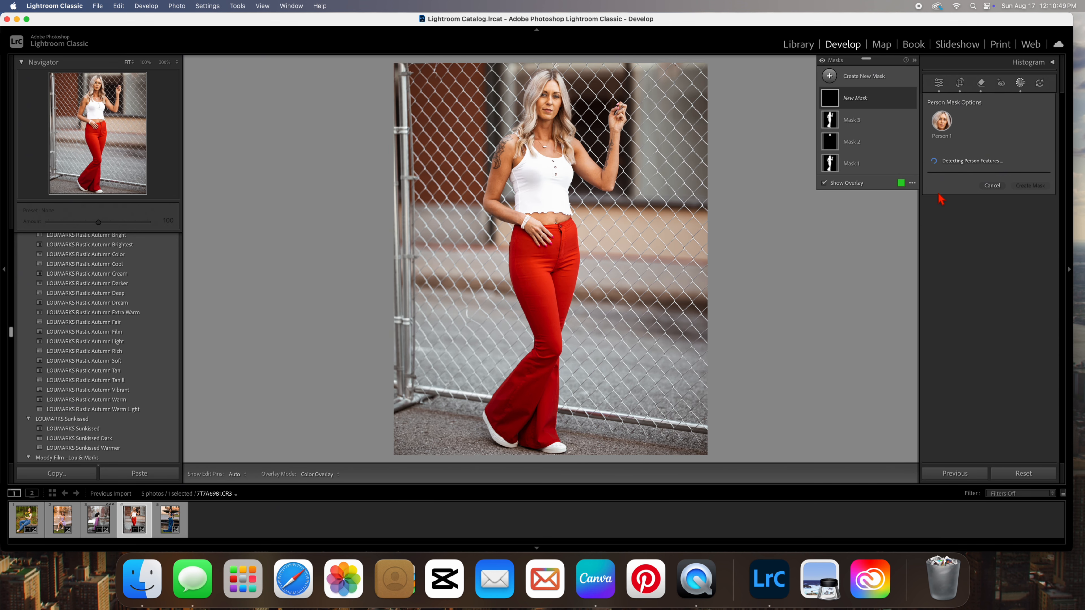
left_click(931, 179)
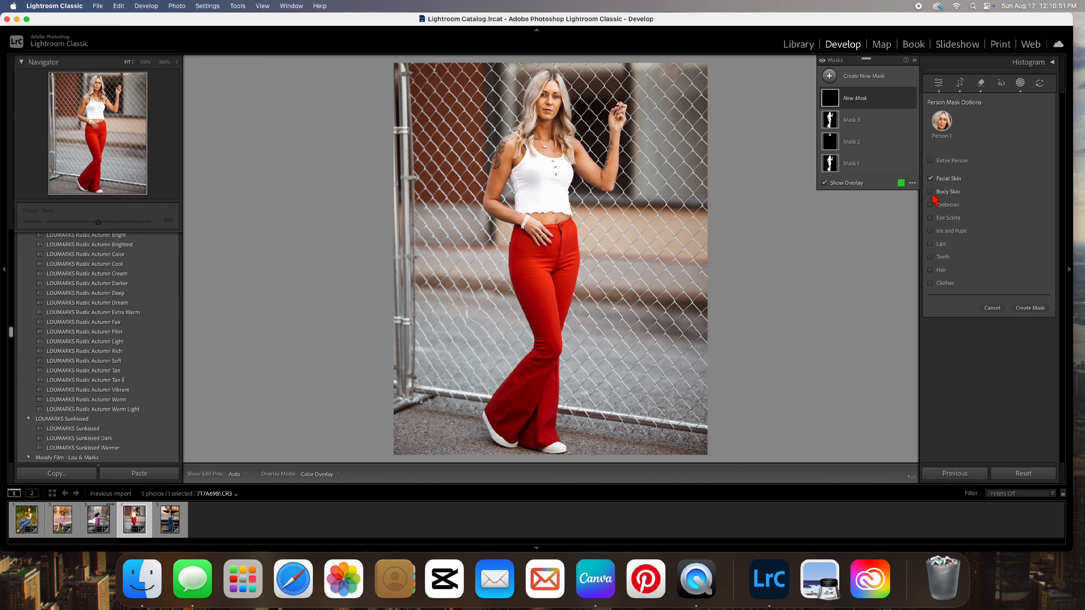
left_click(932, 192)
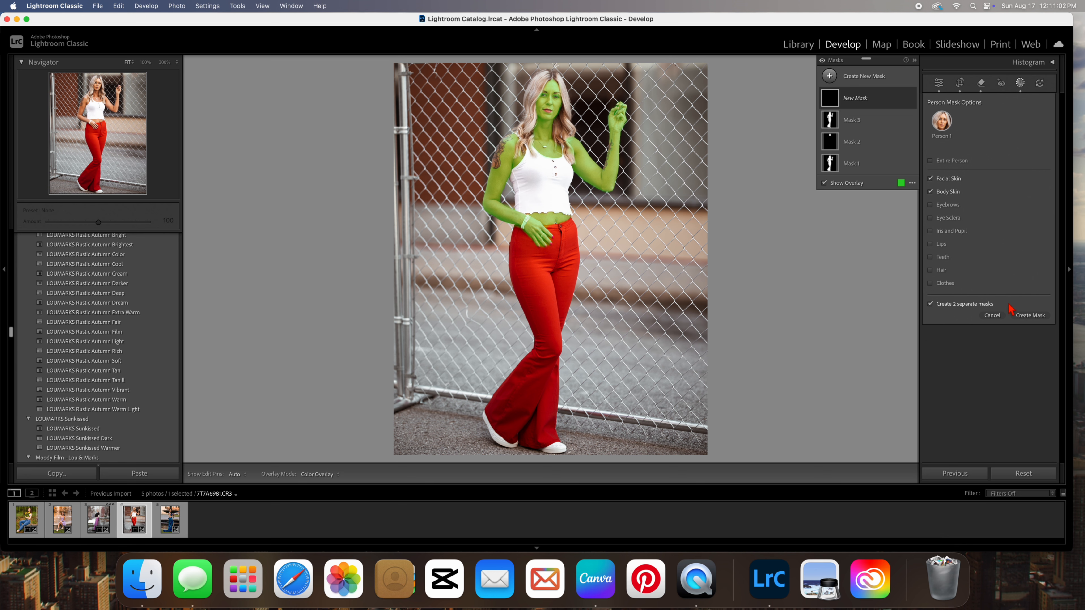
left_click(1030, 315)
left_click(835, 103)
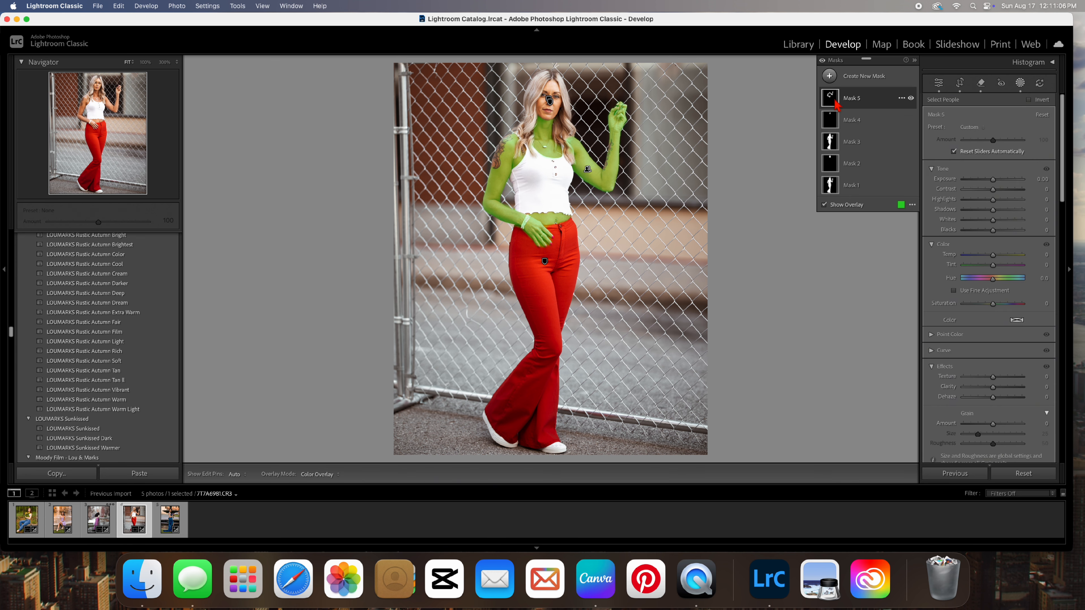
Step: Apply the Soften Skin (Lite) preset to the woman's body skin and facial skin masks, and close masking
left_click(983, 128)
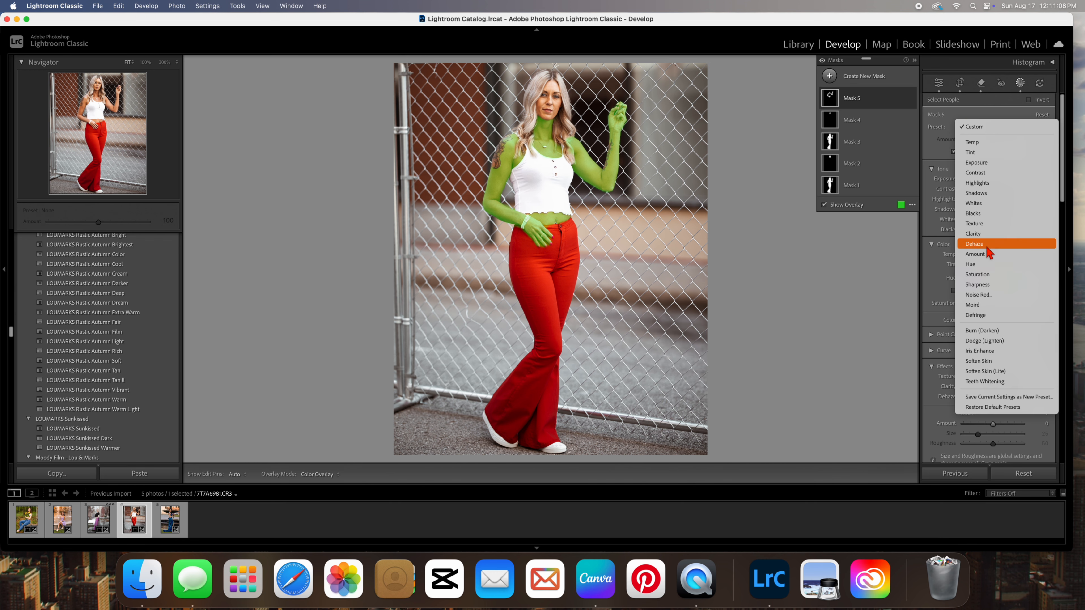
left_click(987, 371)
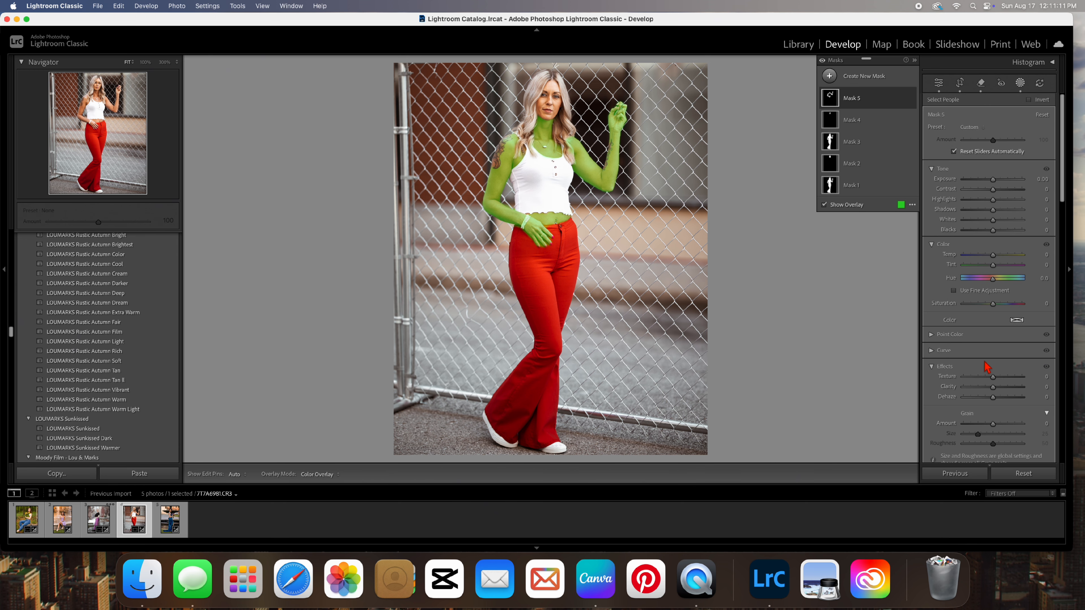
left_click(832, 128)
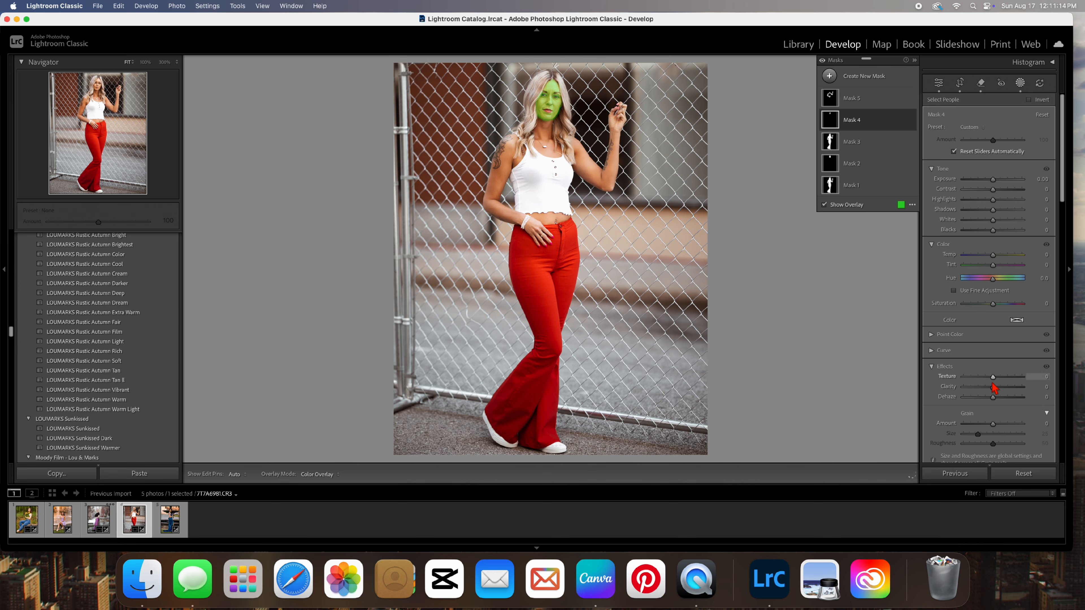
left_click(972, 127)
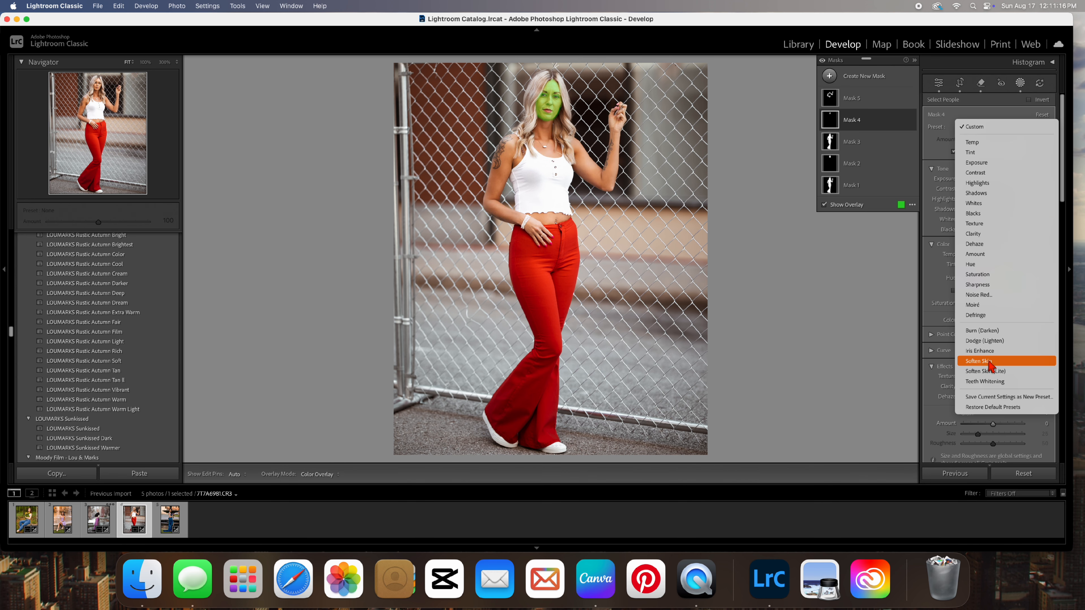
left_click(994, 372)
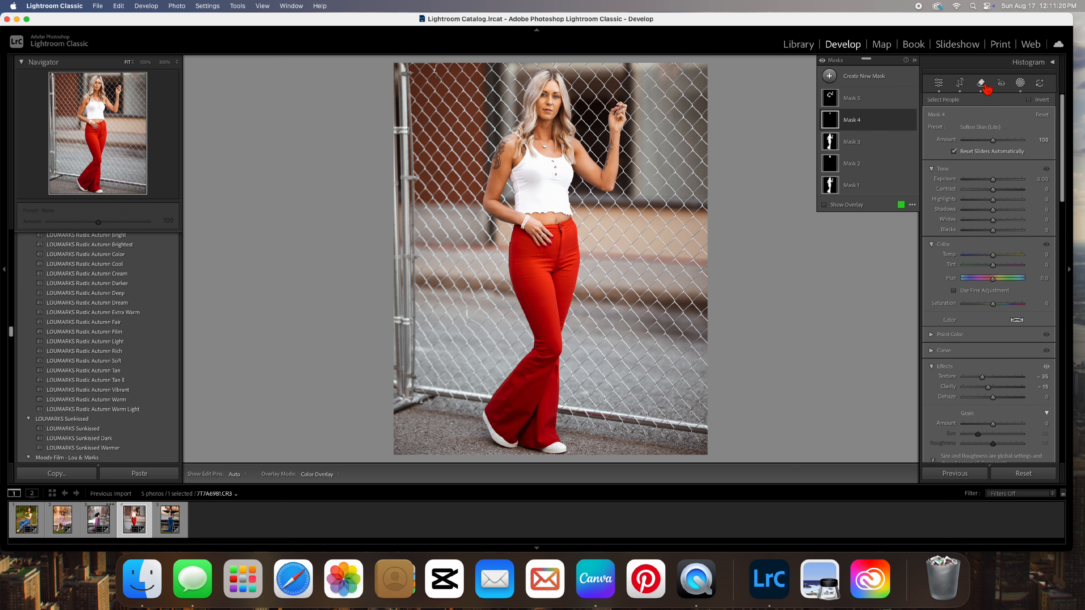
left_click(1020, 84)
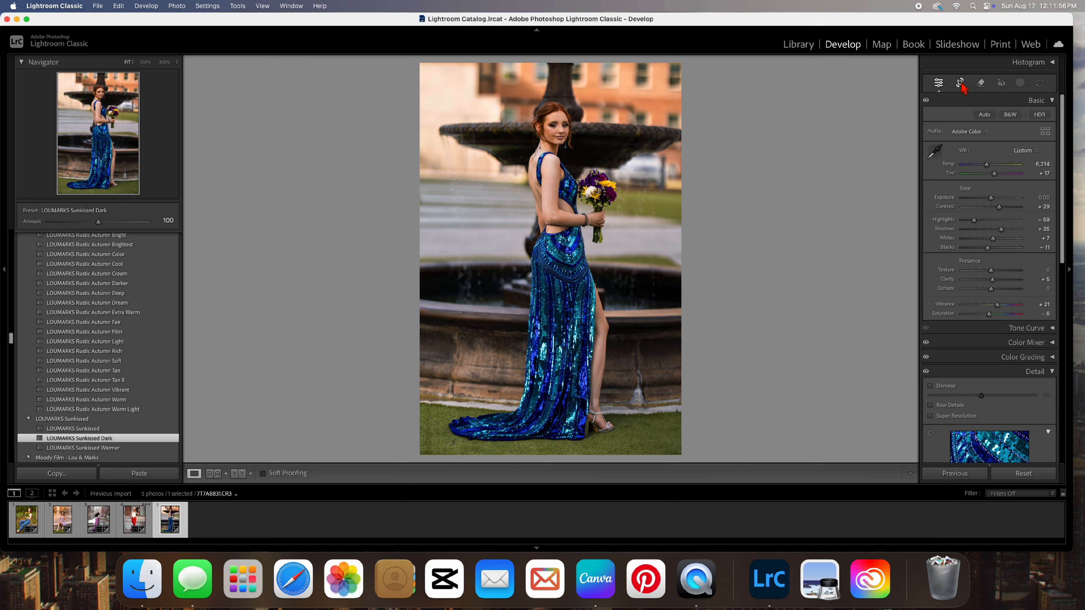
Step: Straighten the fifth photo, the woman in the blue sequin dress, by rotating its crop slightly, and apply the crop
left_click(961, 84)
left_click_drag(786, 363, 799, 361)
key("Return")
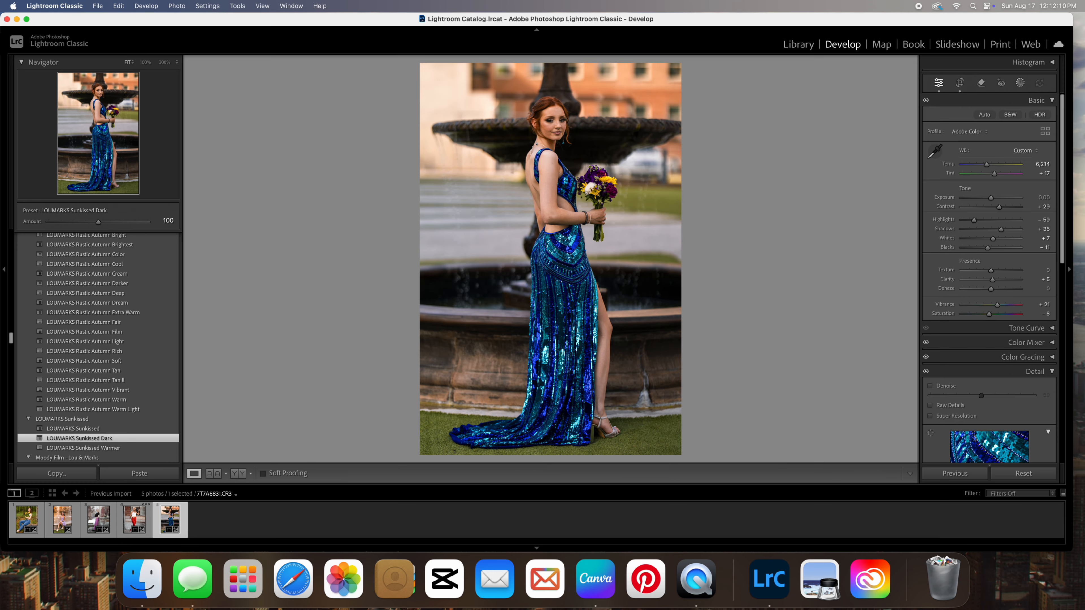
Step: Create a Select Subject mask on the woman in the blue dress and set its exposure to 0.29
left_click(1021, 84)
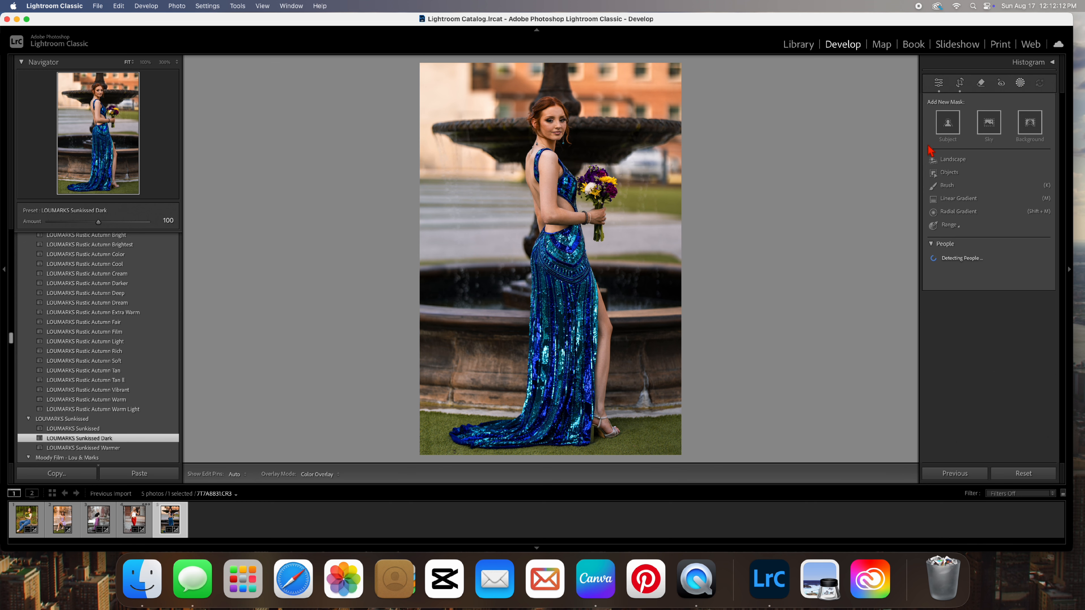
left_click(948, 124)
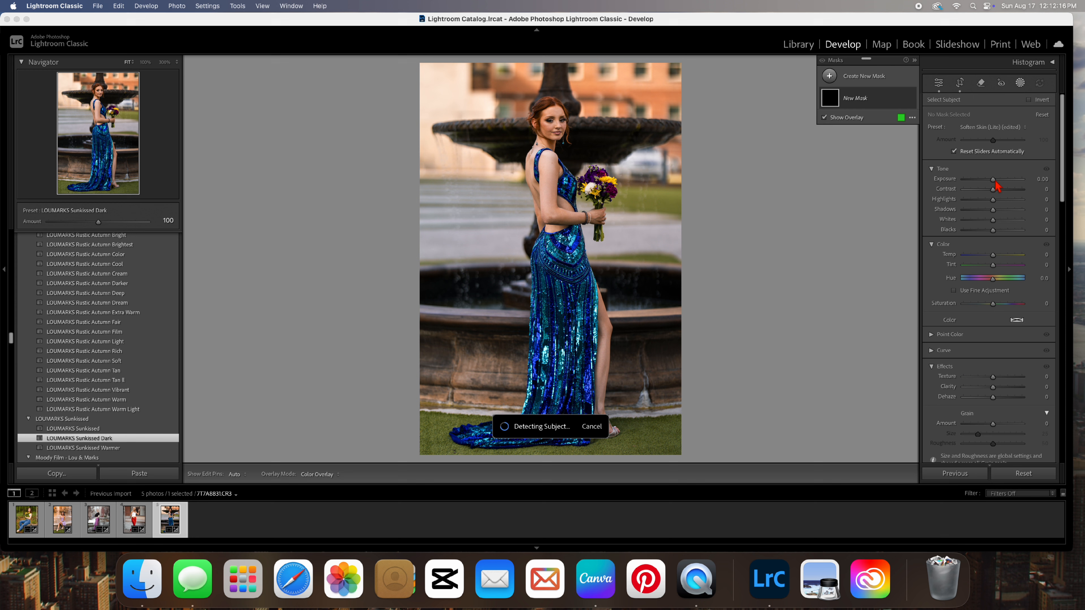
left_click(901, 117)
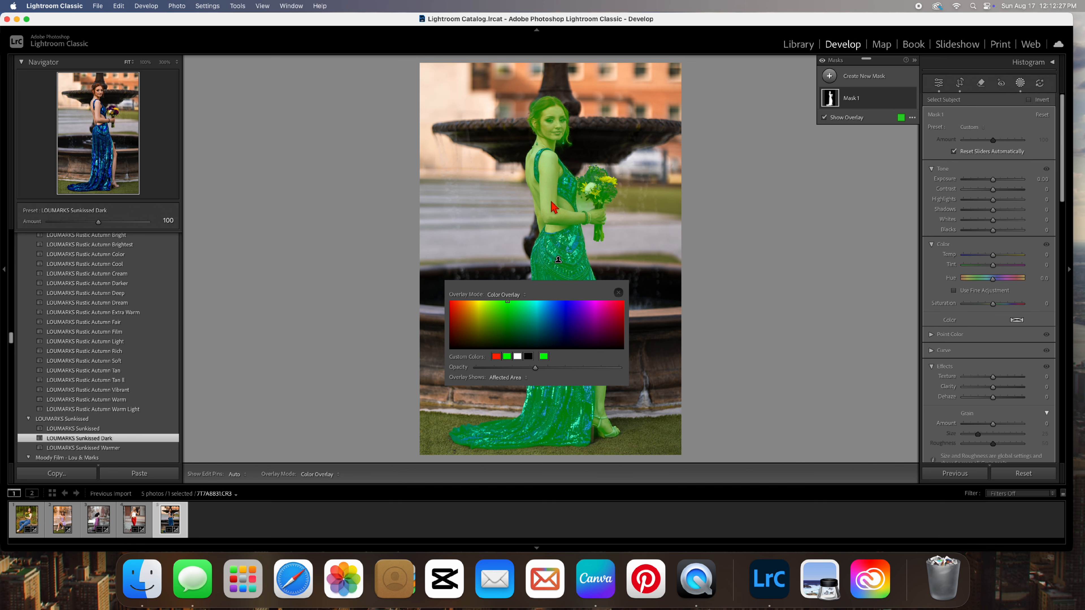
left_click(618, 292)
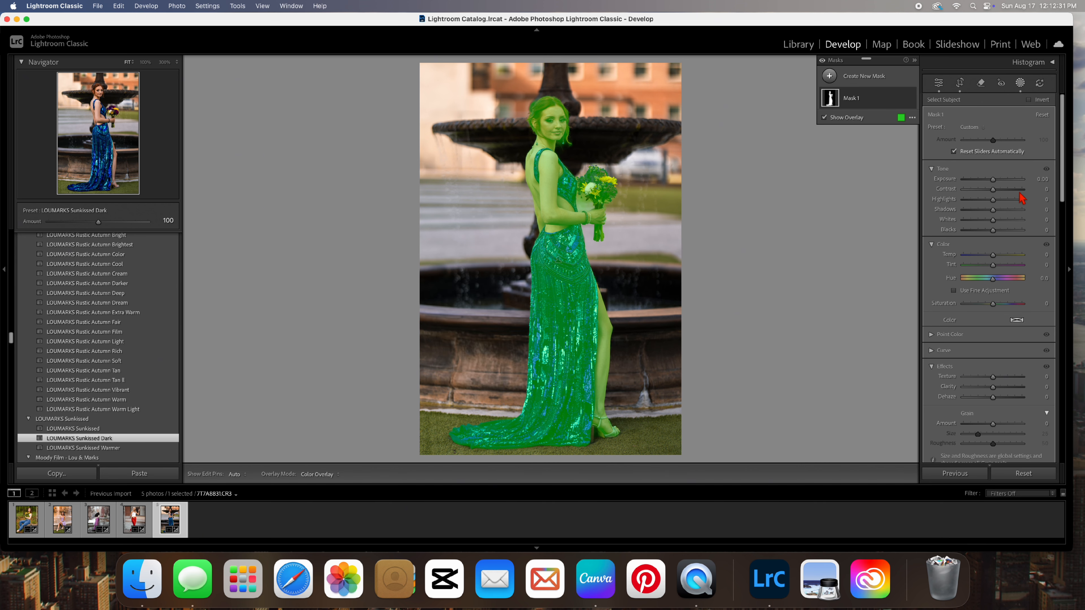
left_click_drag(993, 179, 997, 183)
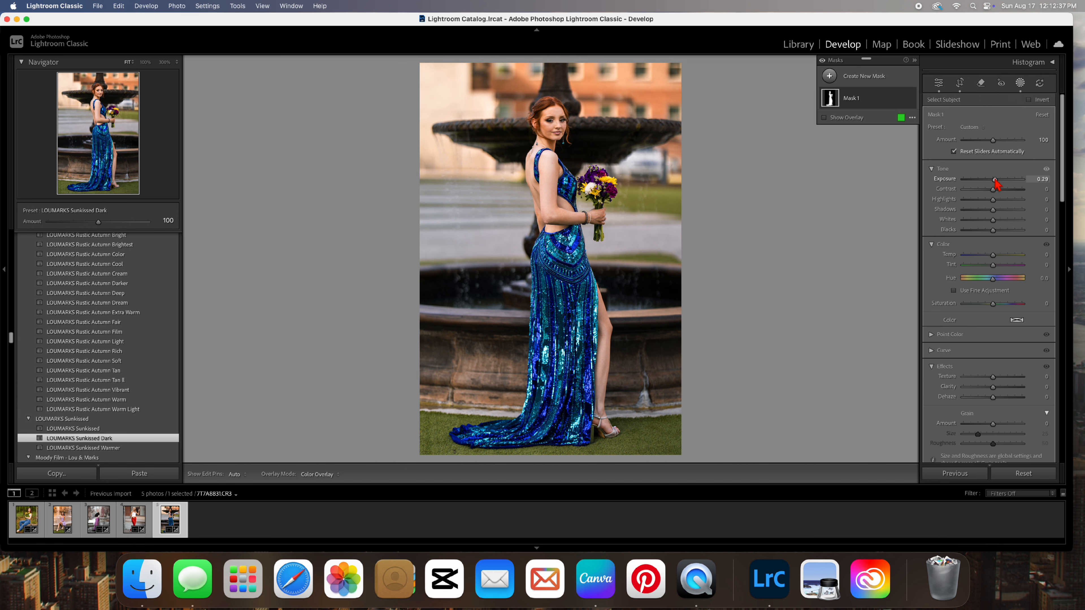
Step: Create separate Select People masks for the woman's facial skin, body skin, iris and pupil, and lips
left_click(835, 79)
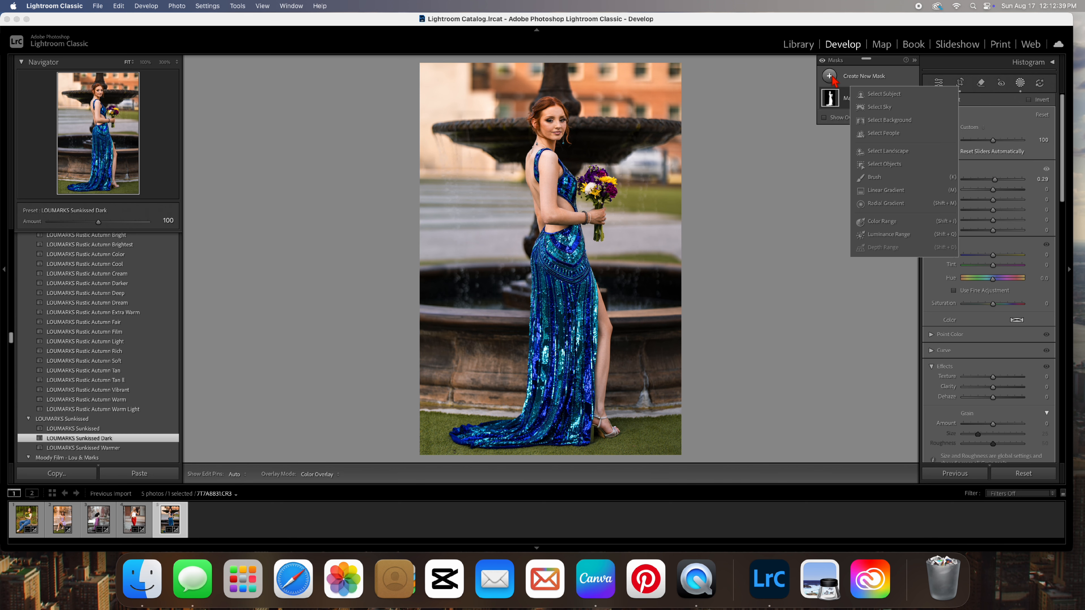
left_click(886, 146)
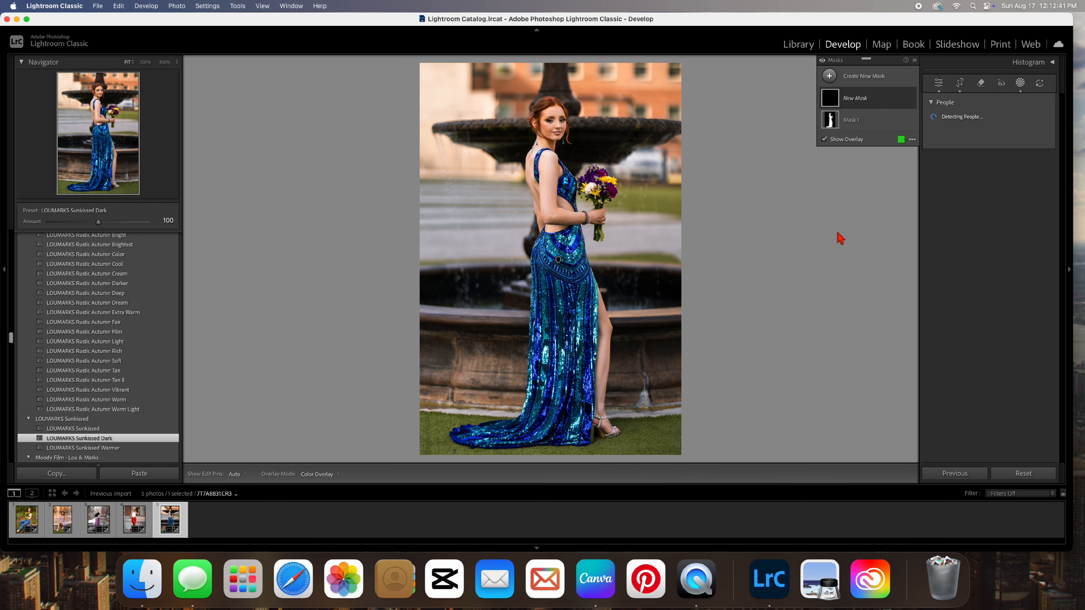
left_click(931, 232)
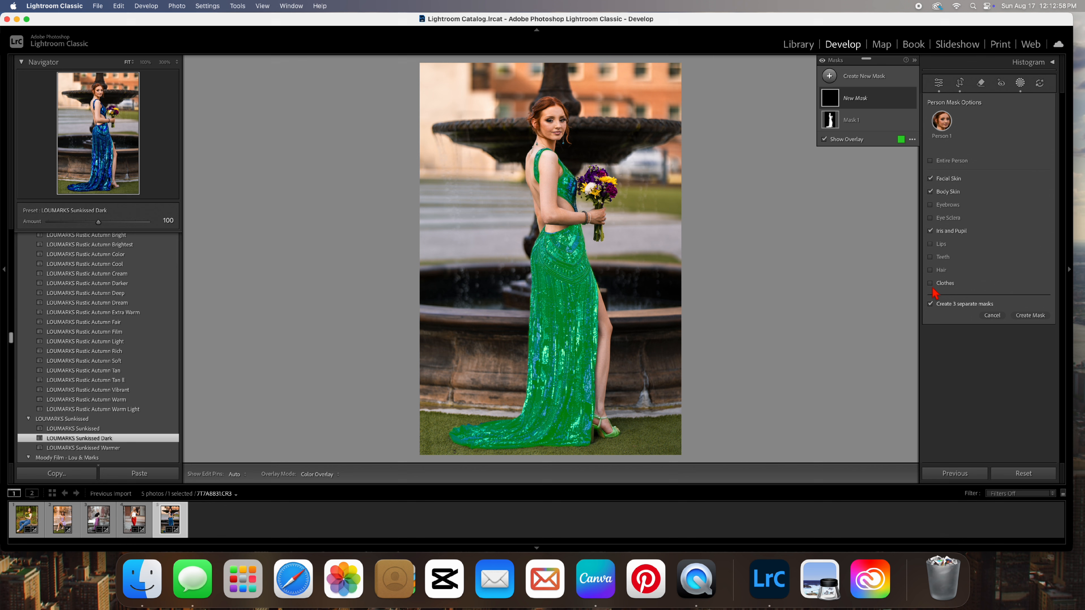
left_click(930, 244)
left_click(1030, 315)
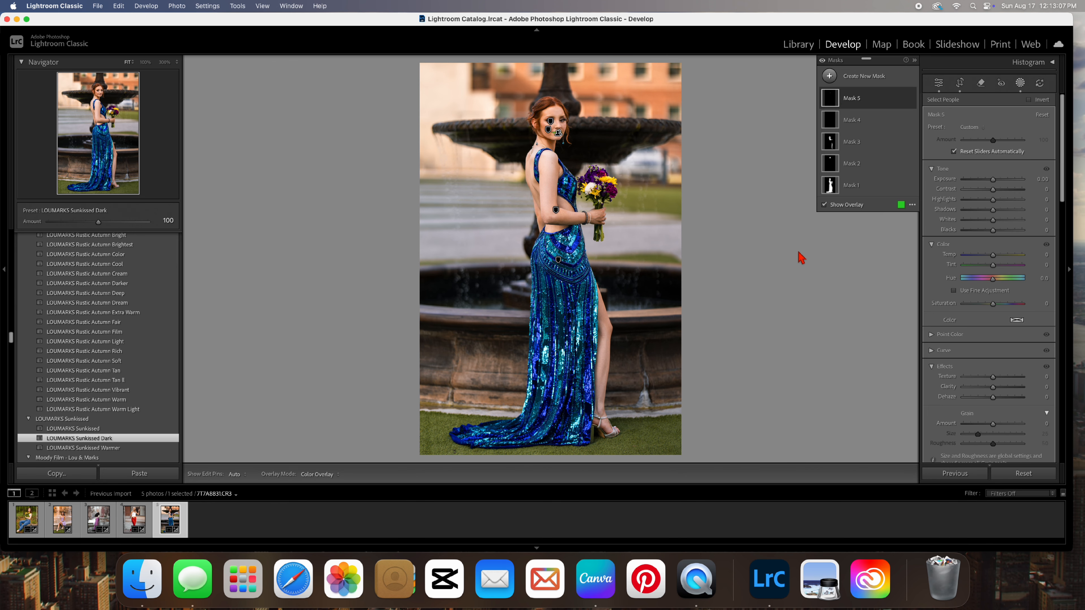
Step: Increase the tint of the lips mask and set the iris and pupil mask's exposure to 0.61
left_click_drag(993, 265, 1010, 270)
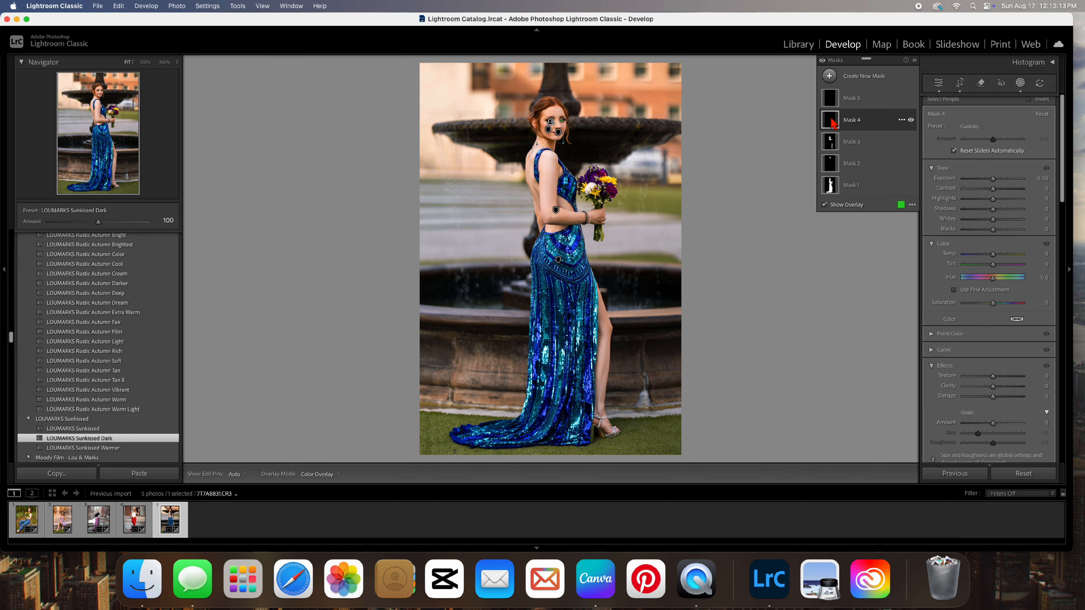
left_click_drag(994, 178, 994, 179)
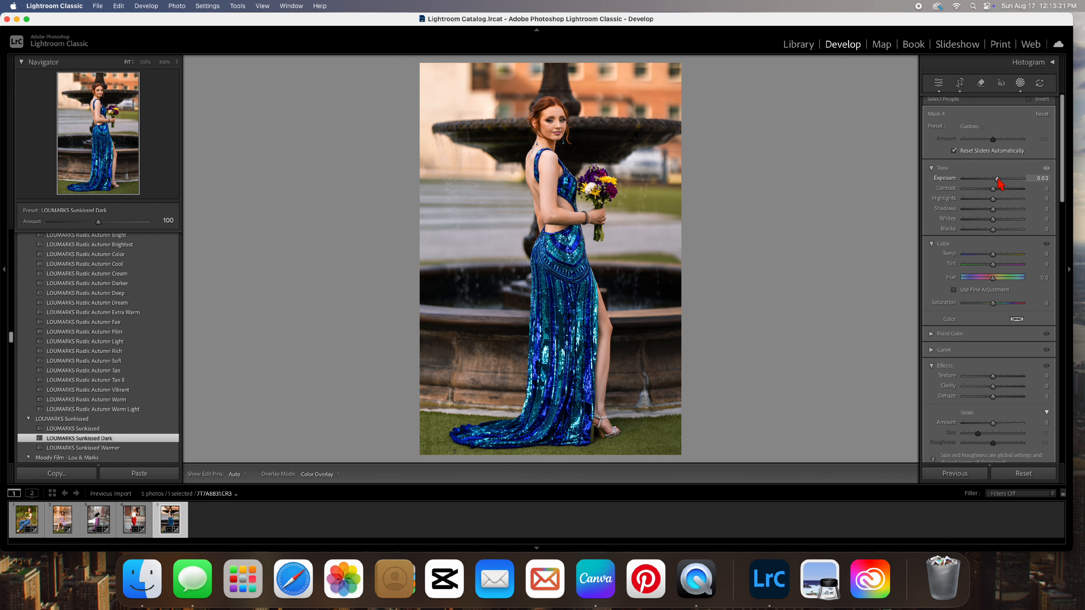
left_click_drag(1000, 183, 1000, 183)
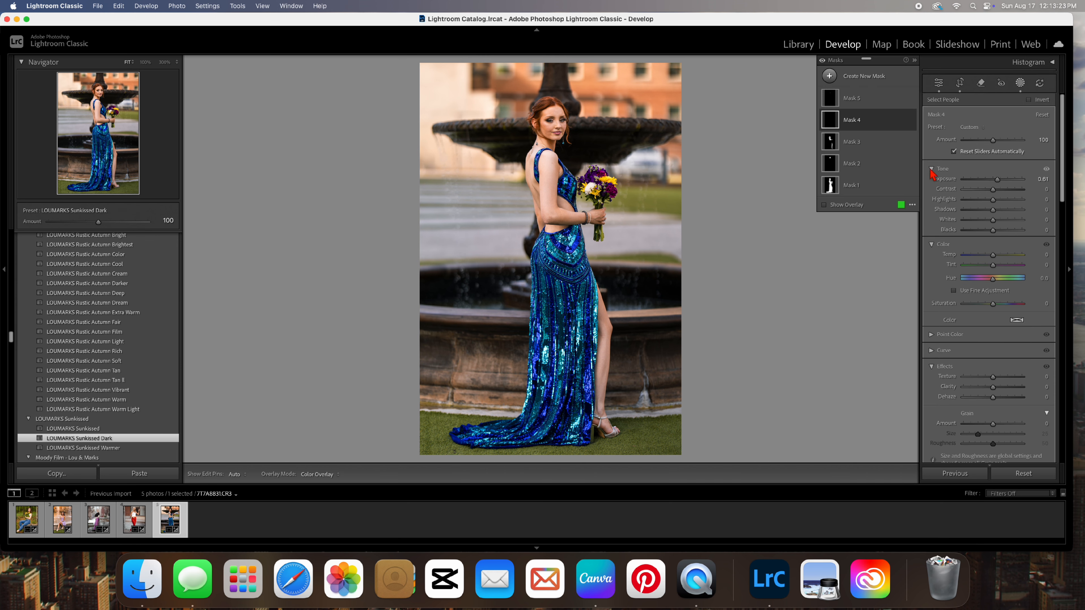
Step: Apply Soften Skin (Lite) to the body skin and facial skin masks of the woman in the blue dress, and close masking
left_click(831, 143)
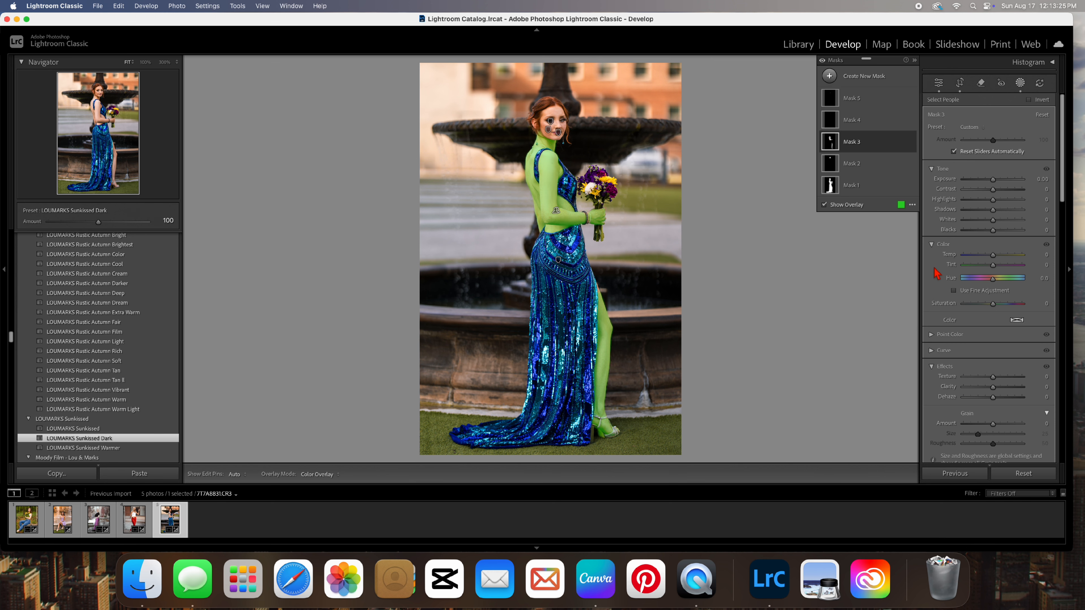
left_click(985, 127)
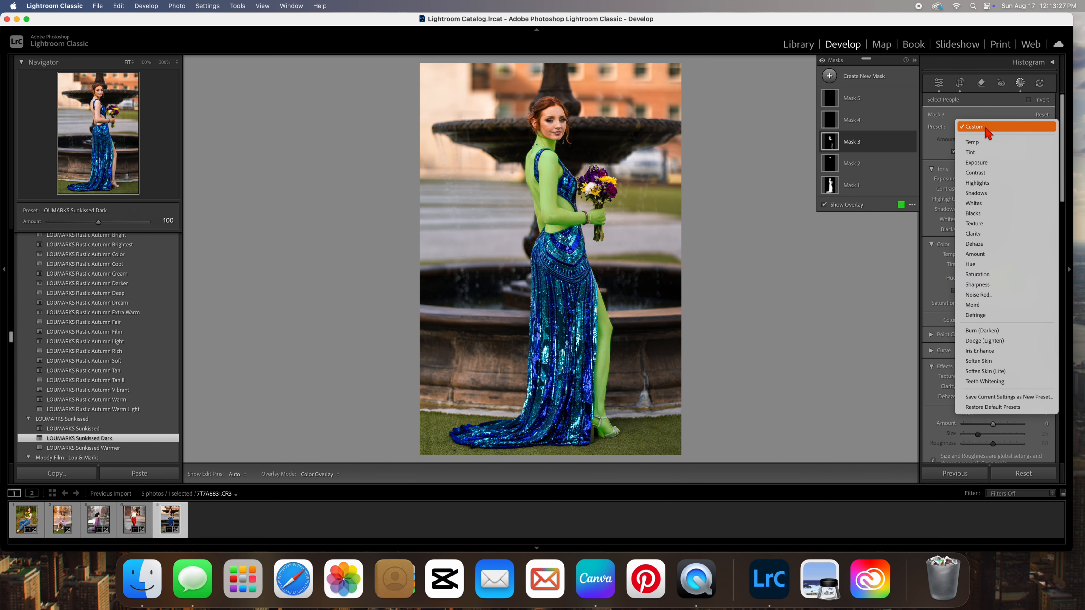
left_click(989, 372)
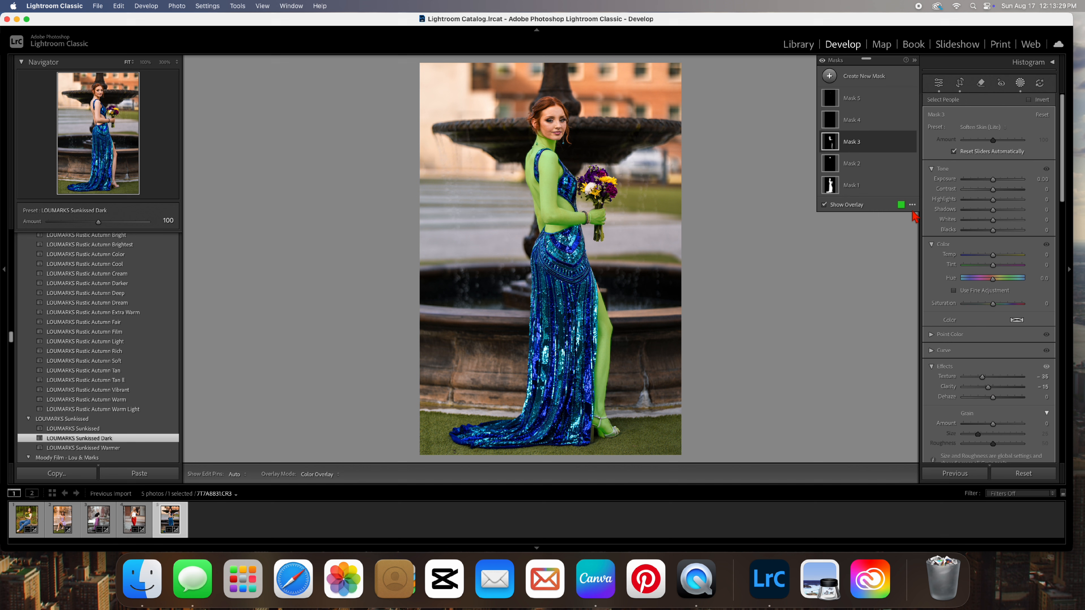
left_click(831, 165)
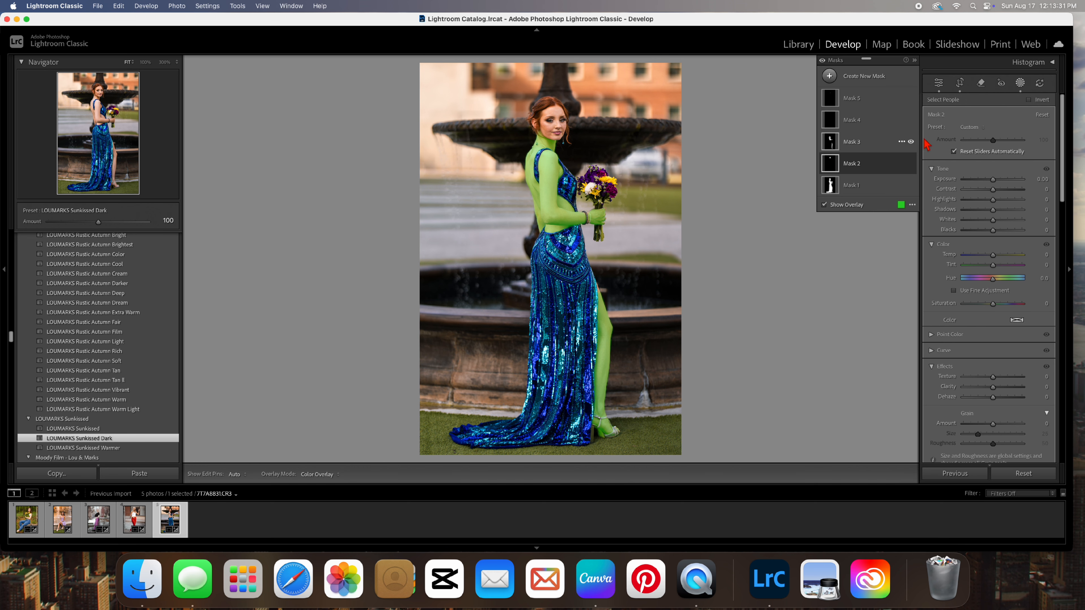
left_click(983, 128)
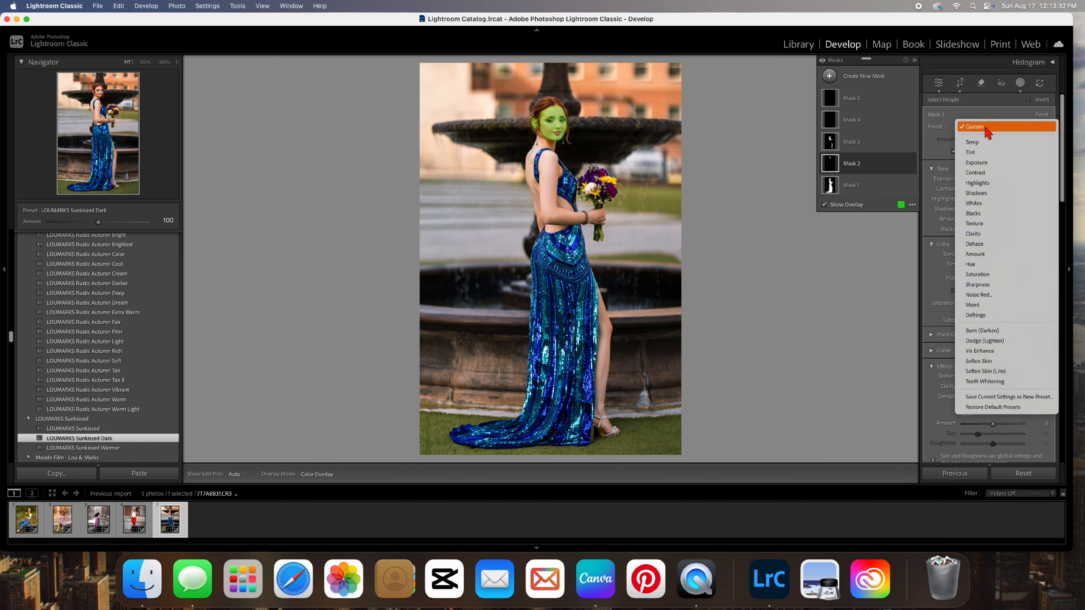
left_click(986, 372)
key("shift+w")
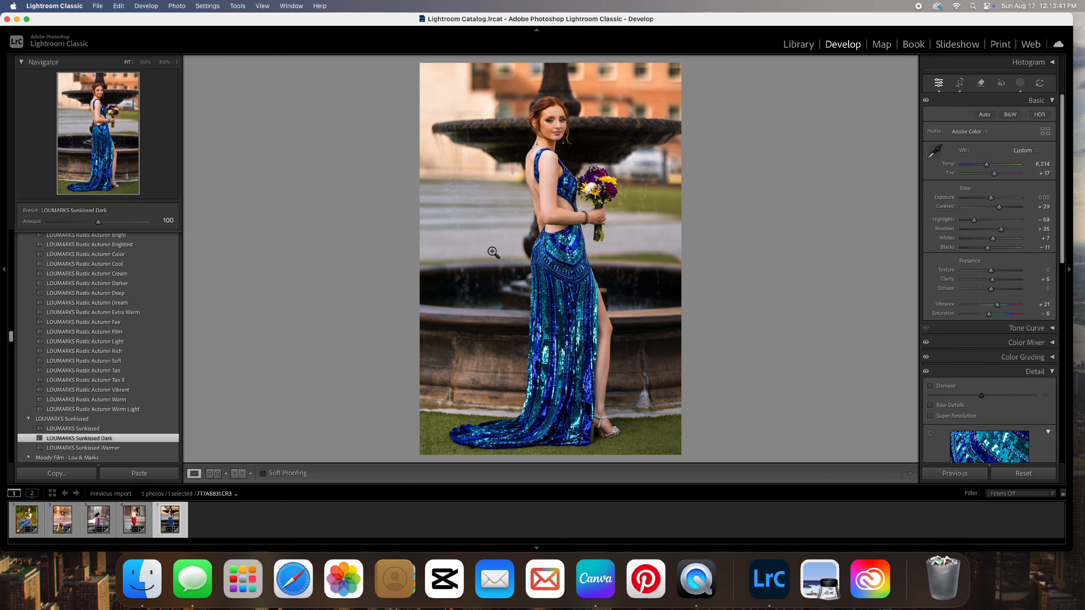
Step: Open the edited fountain portrait in Adobe Photoshop (Beta) for further editing
right_click(562, 254)
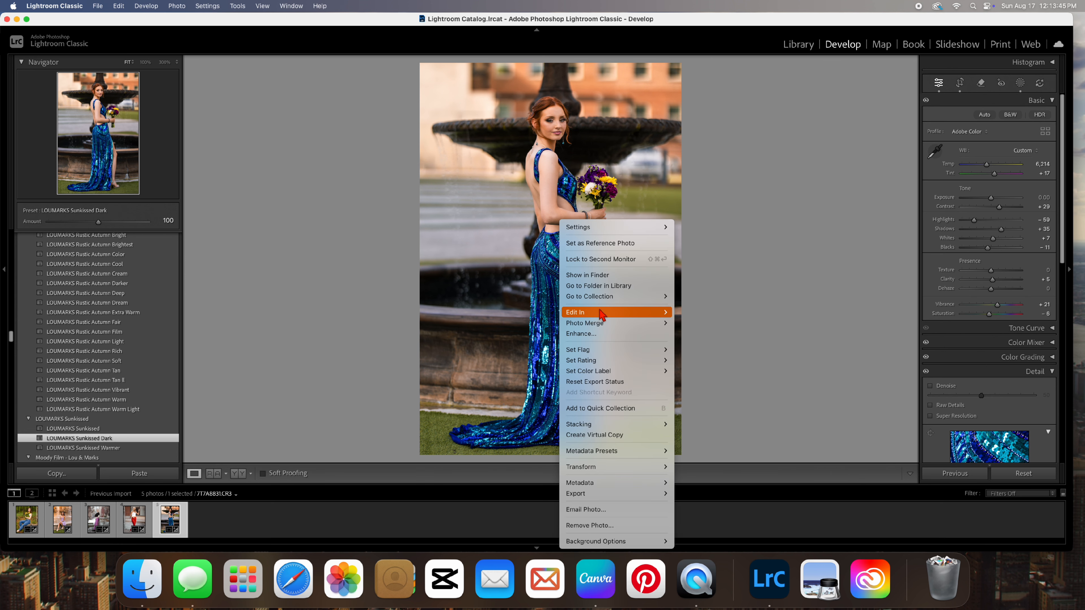
mouse_move(602, 315)
left_click(705, 313)
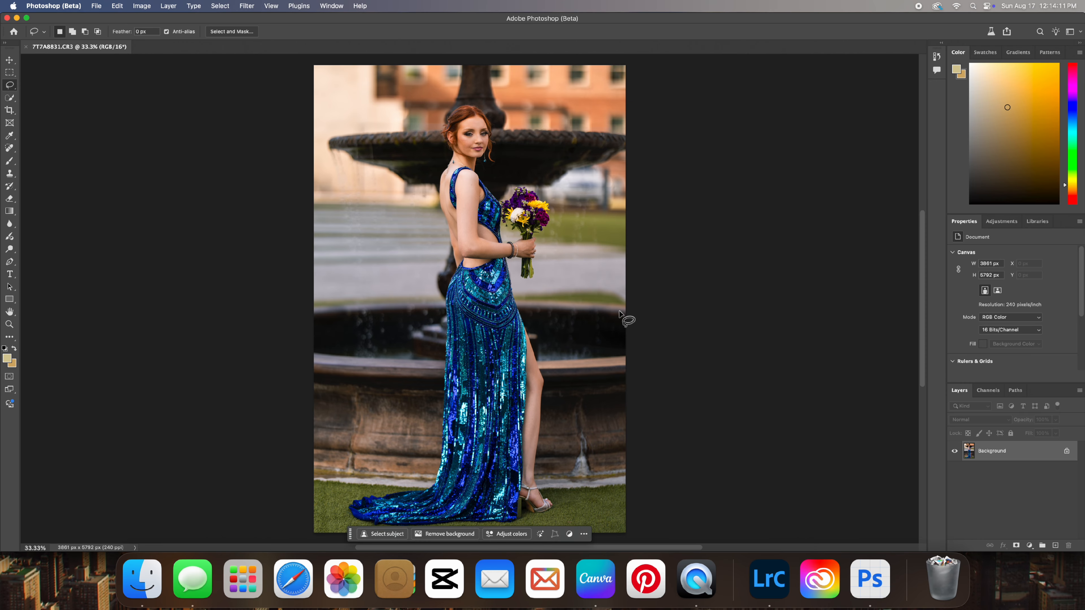
Step: Extend the crop beyond the photo into a wide 5:4 canvas and fill the empty areas with Generative Expand, without a prompt
left_click(10, 111)
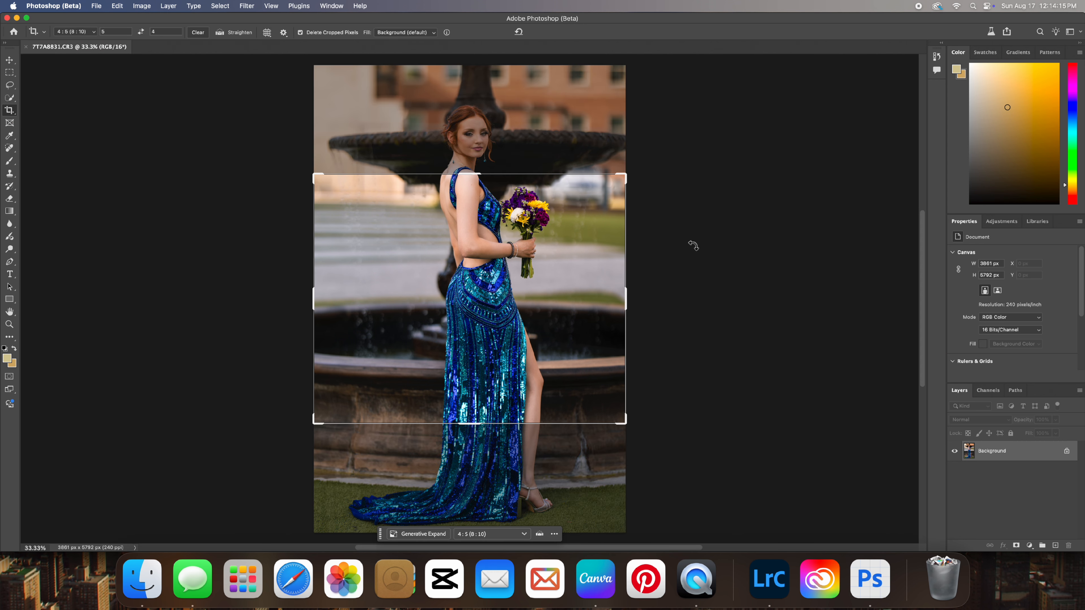
left_click_drag(628, 181, 649, 509)
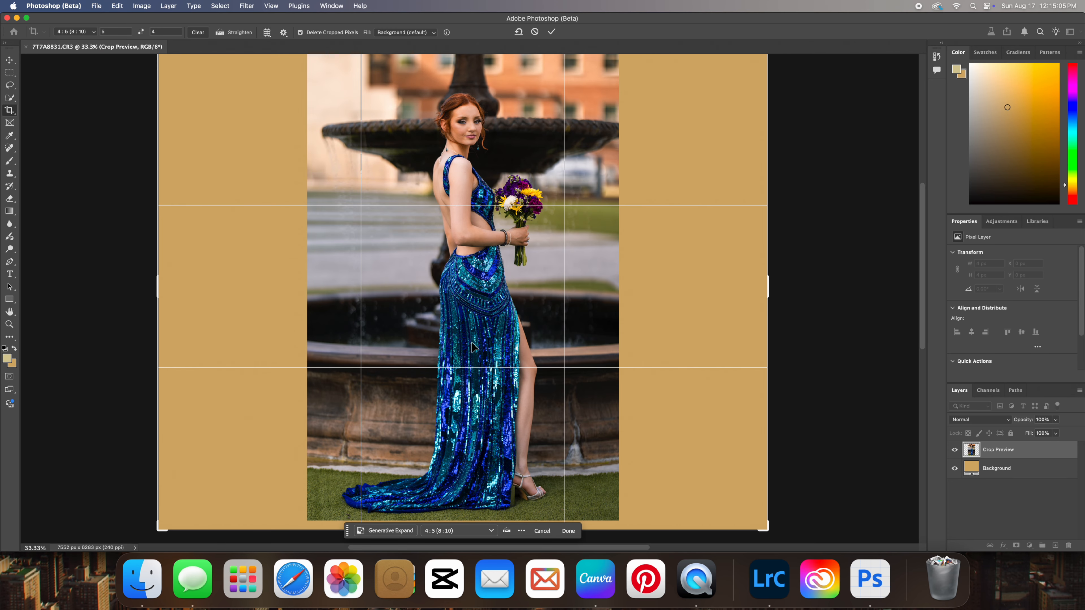
scroll(447, 470, "up", 3)
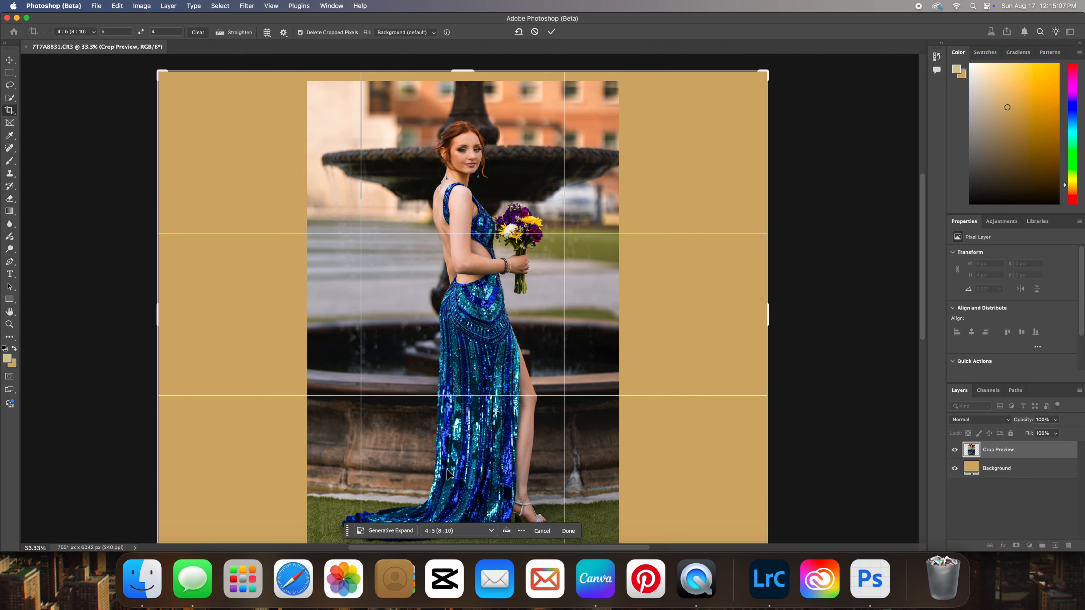
left_click(390, 531)
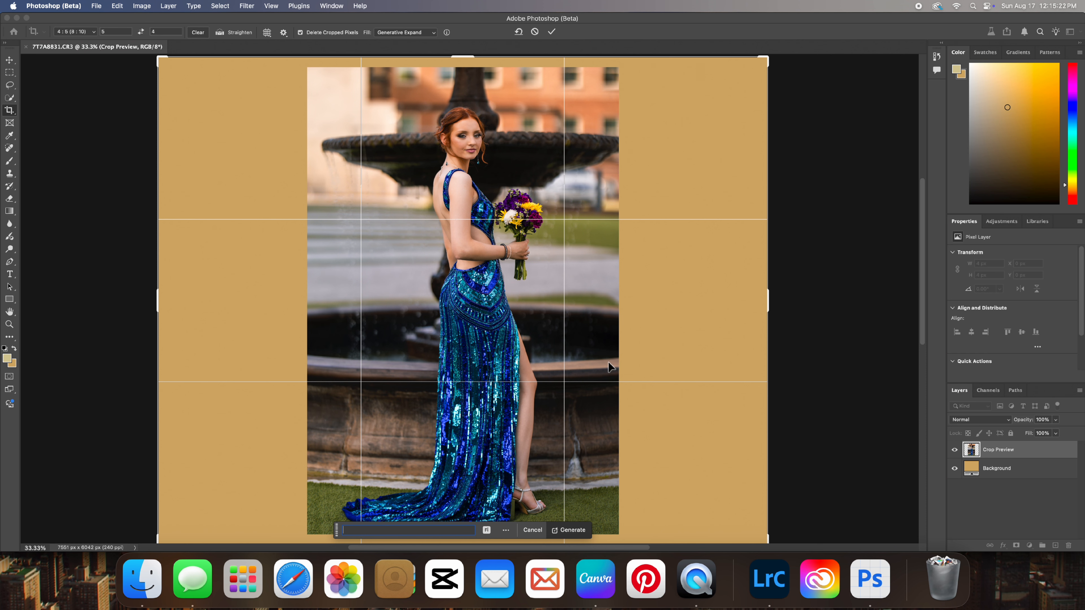
left_click(576, 535)
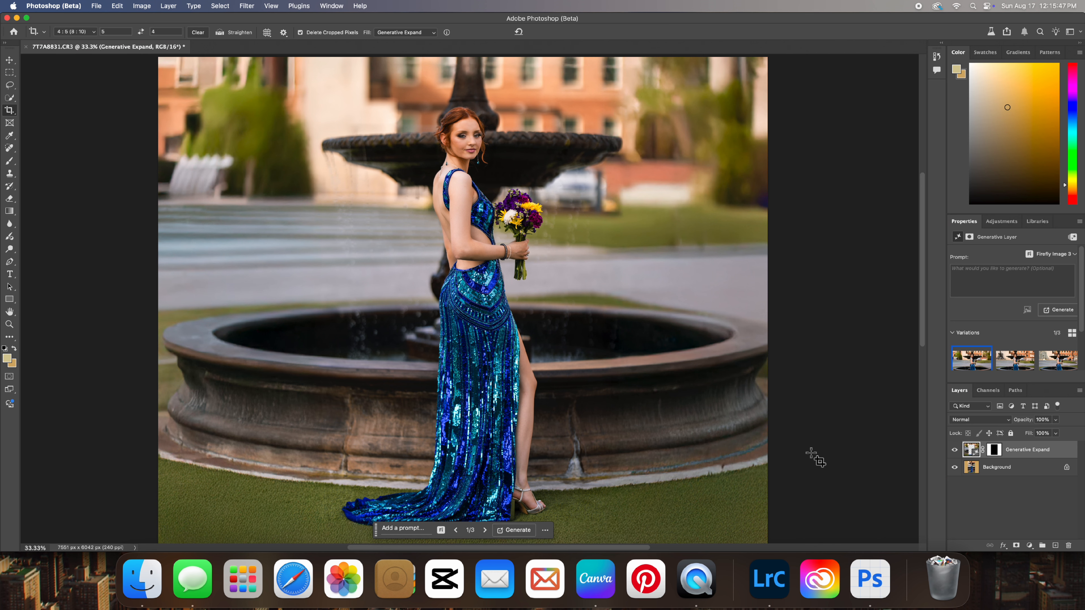
Step: Compare the three Generative Expand variations of the fountain background and return to the first one
left_click(1016, 364)
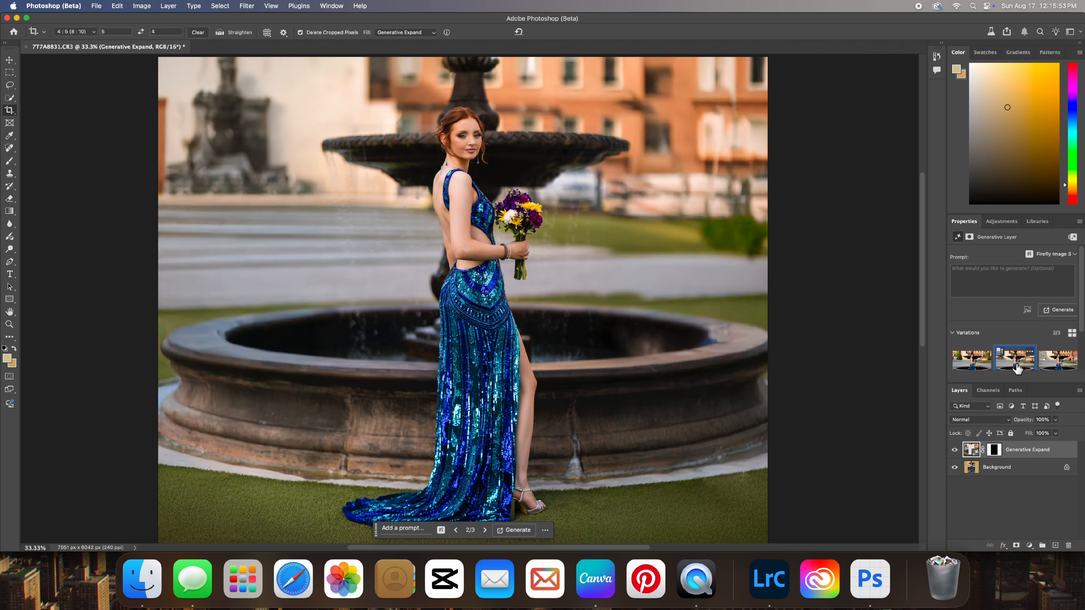
left_click(1050, 368)
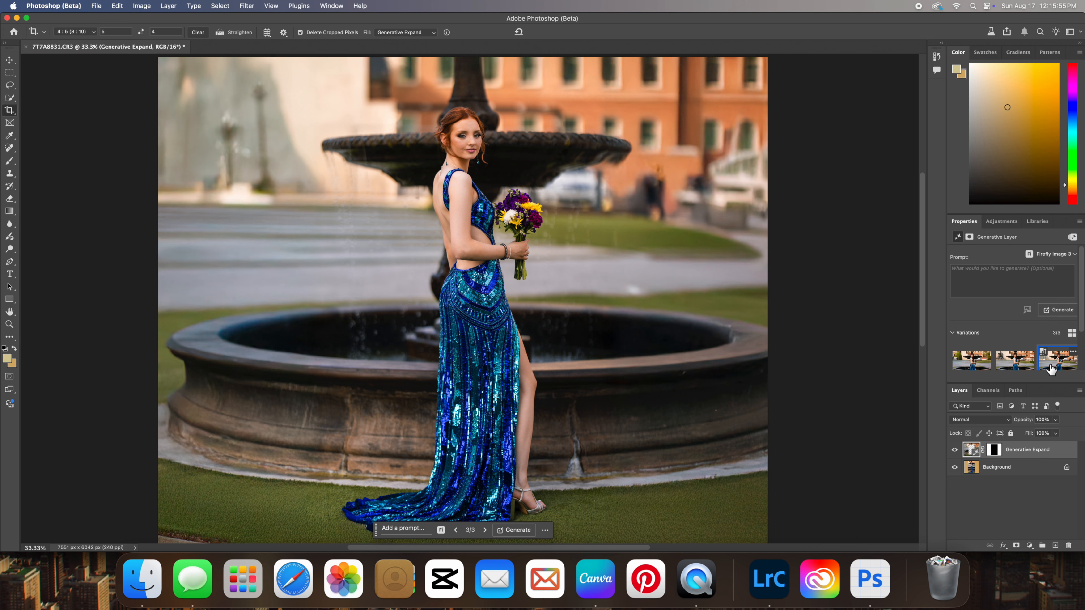
left_click(982, 363)
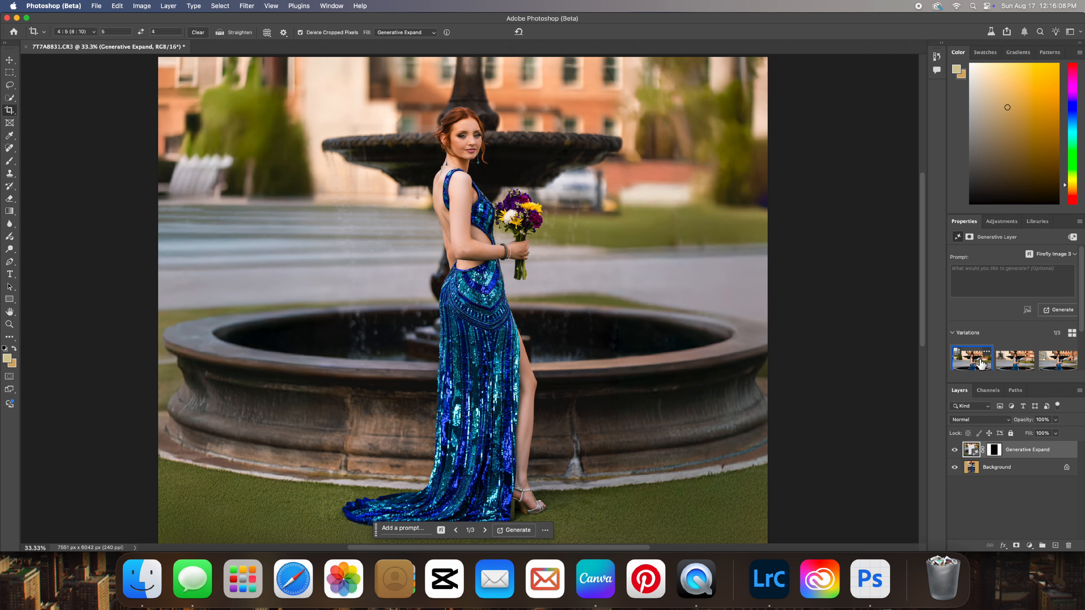
Step: Look over the expanded fountain portrait and export it with Quick Export as PNG
scroll(351, 327, "down", 3)
scroll(351, 327, "up", 4)
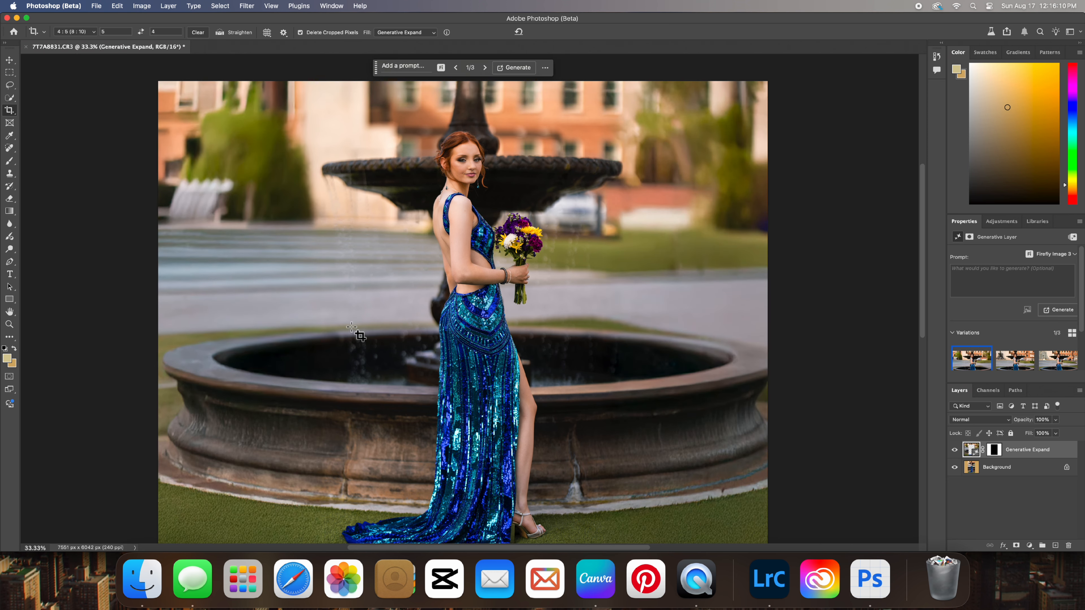
scroll(148, 127, "left", 3)
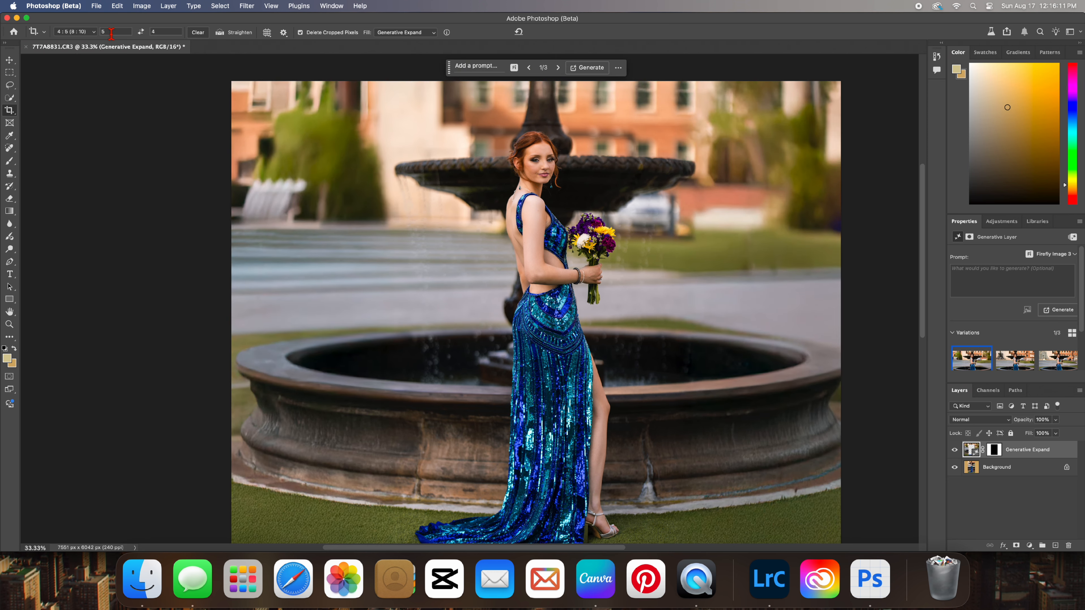
left_click(97, 7)
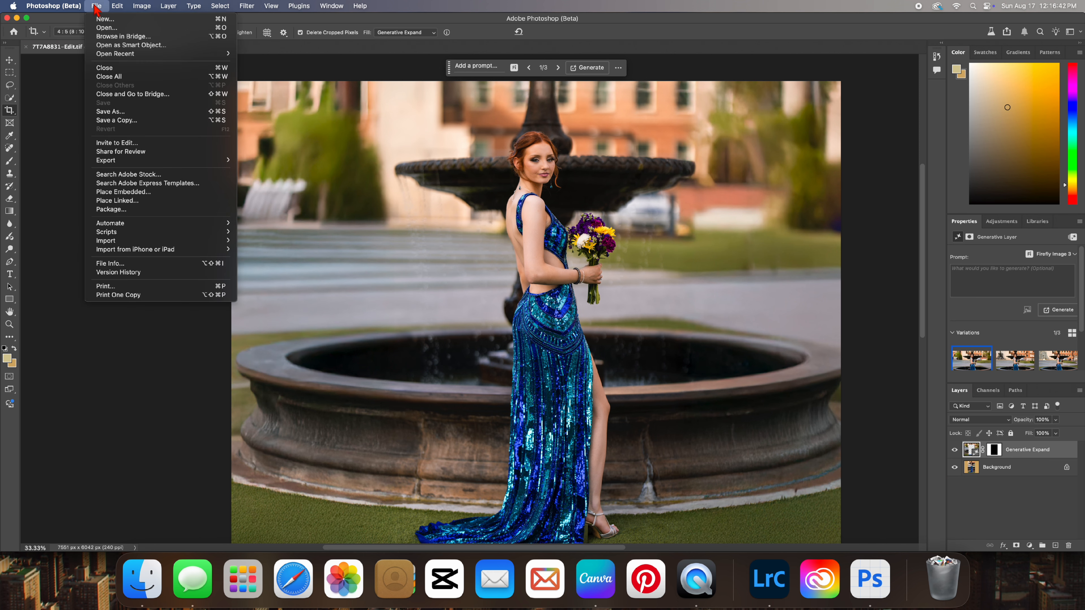
mouse_move(211, 164)
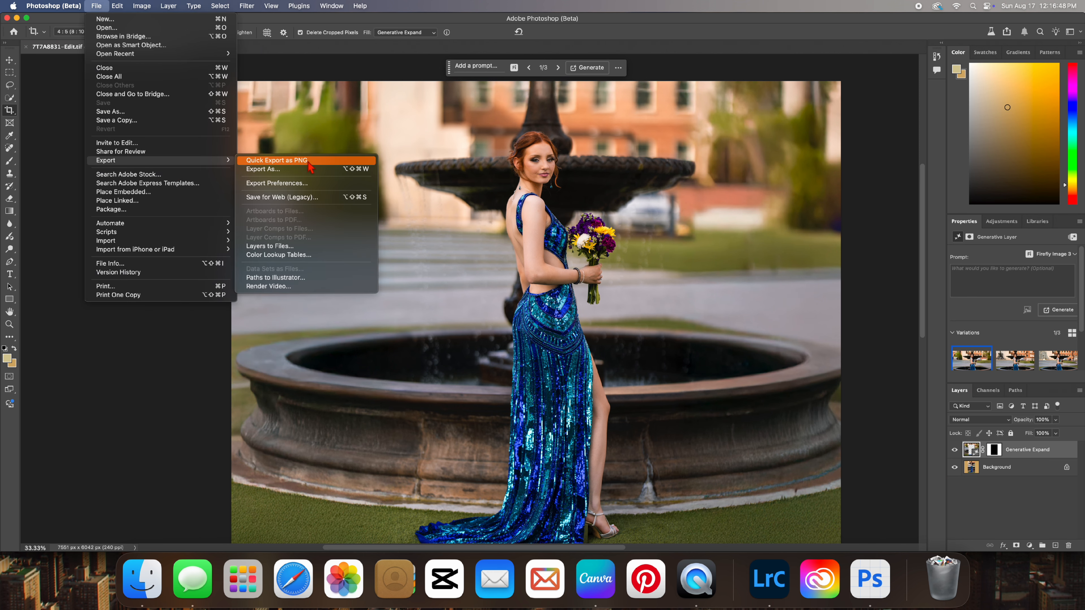
left_click(321, 161)
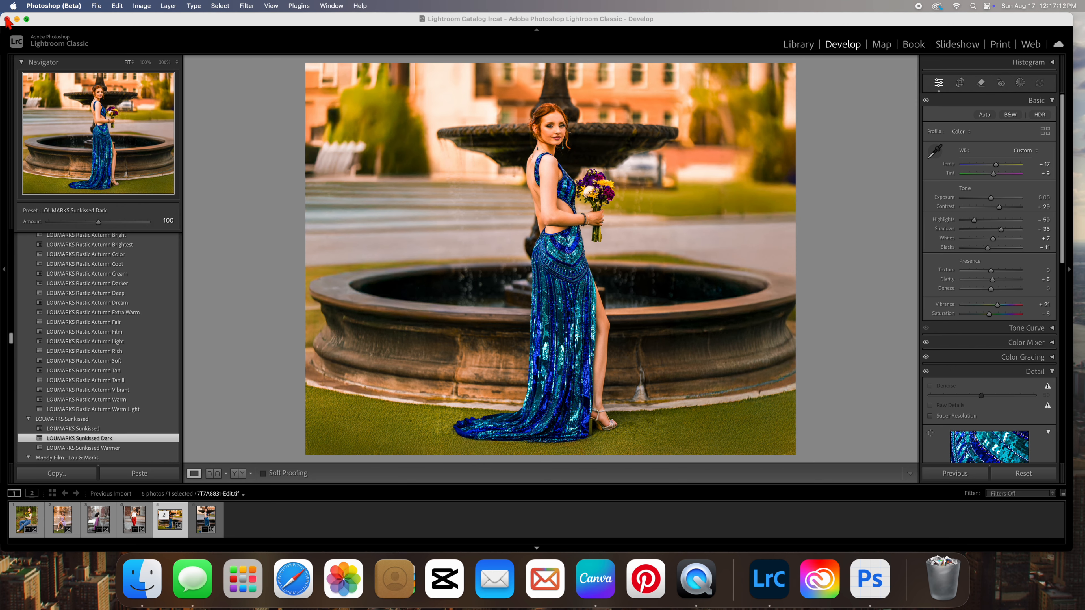
Step: Switch to Lightroom Classic, show the imported photos in the Library grid and quit the application
key("g")
key("super+q")
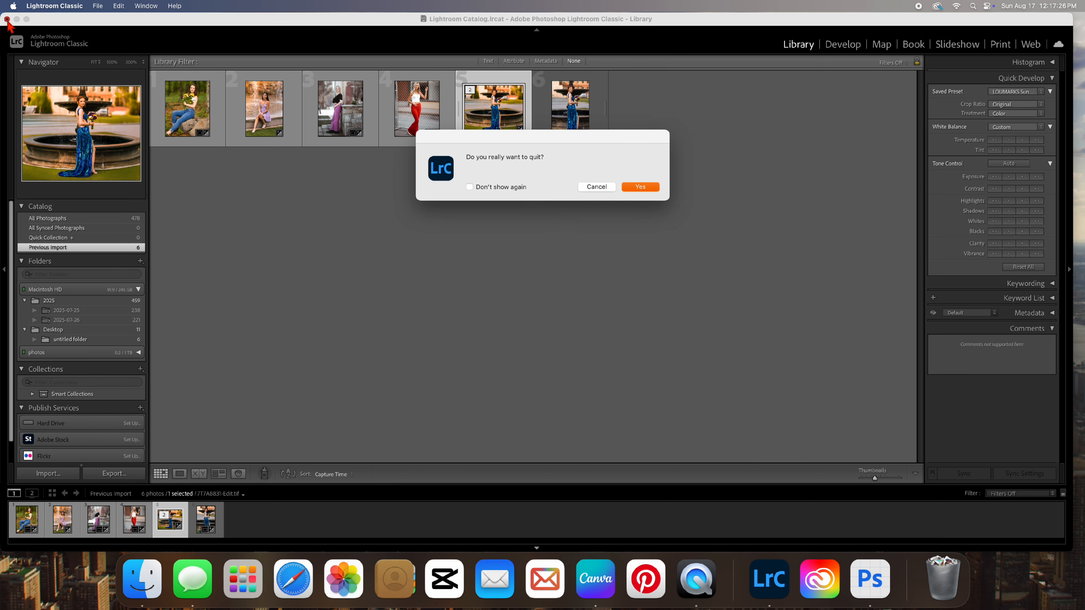